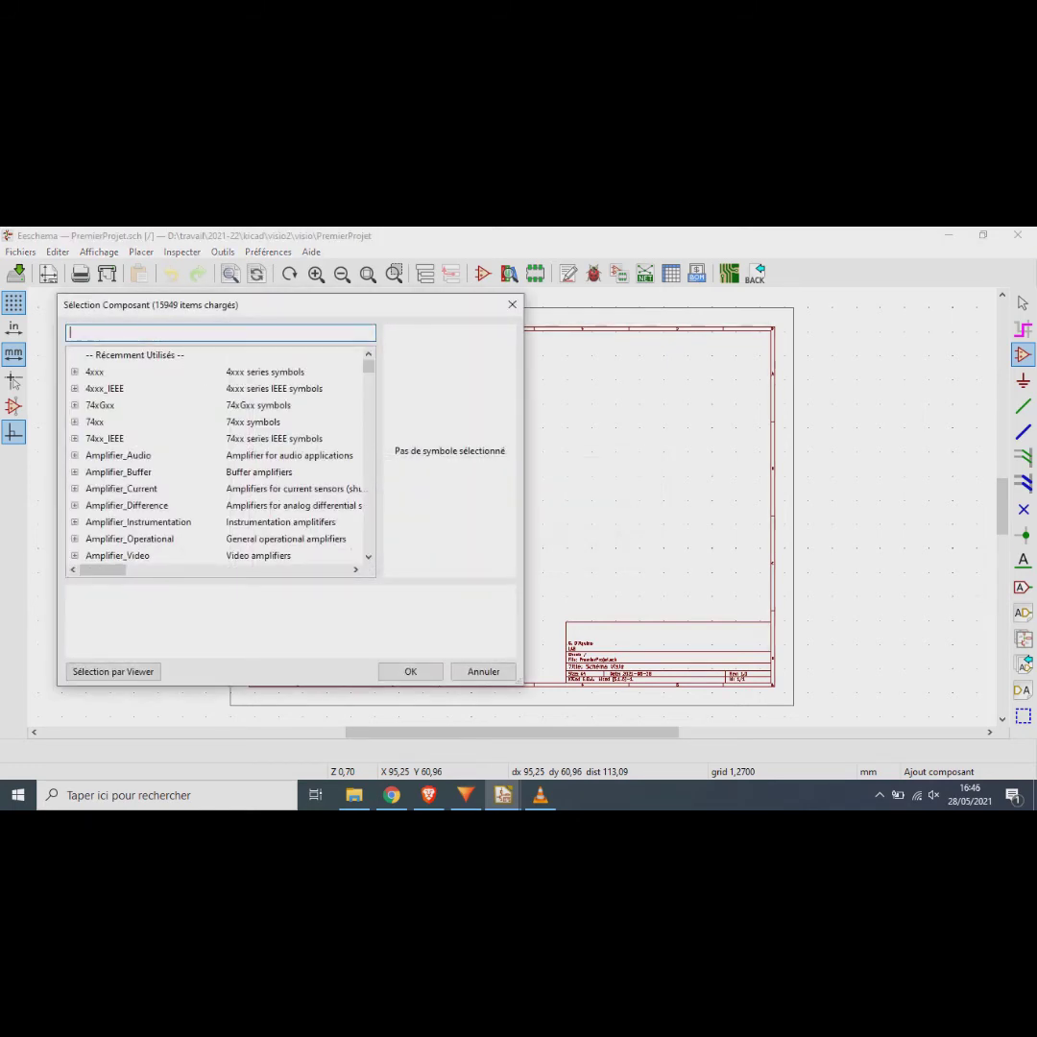
Step: Place a generic resistor (R) from the Device library in the upper-left part of the schematic sheet
{"action": "type", "text": "R"}
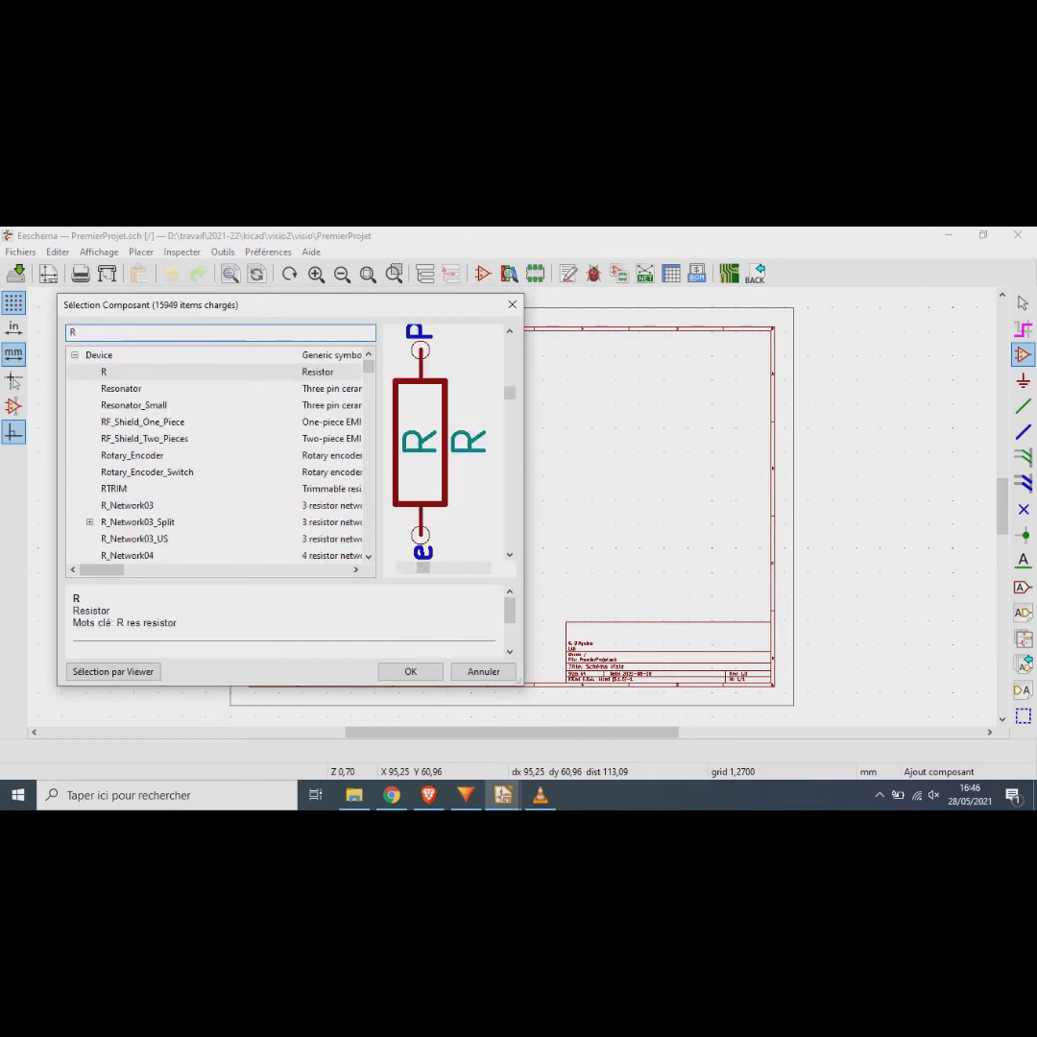
{"action": "key", "text": "Return"}
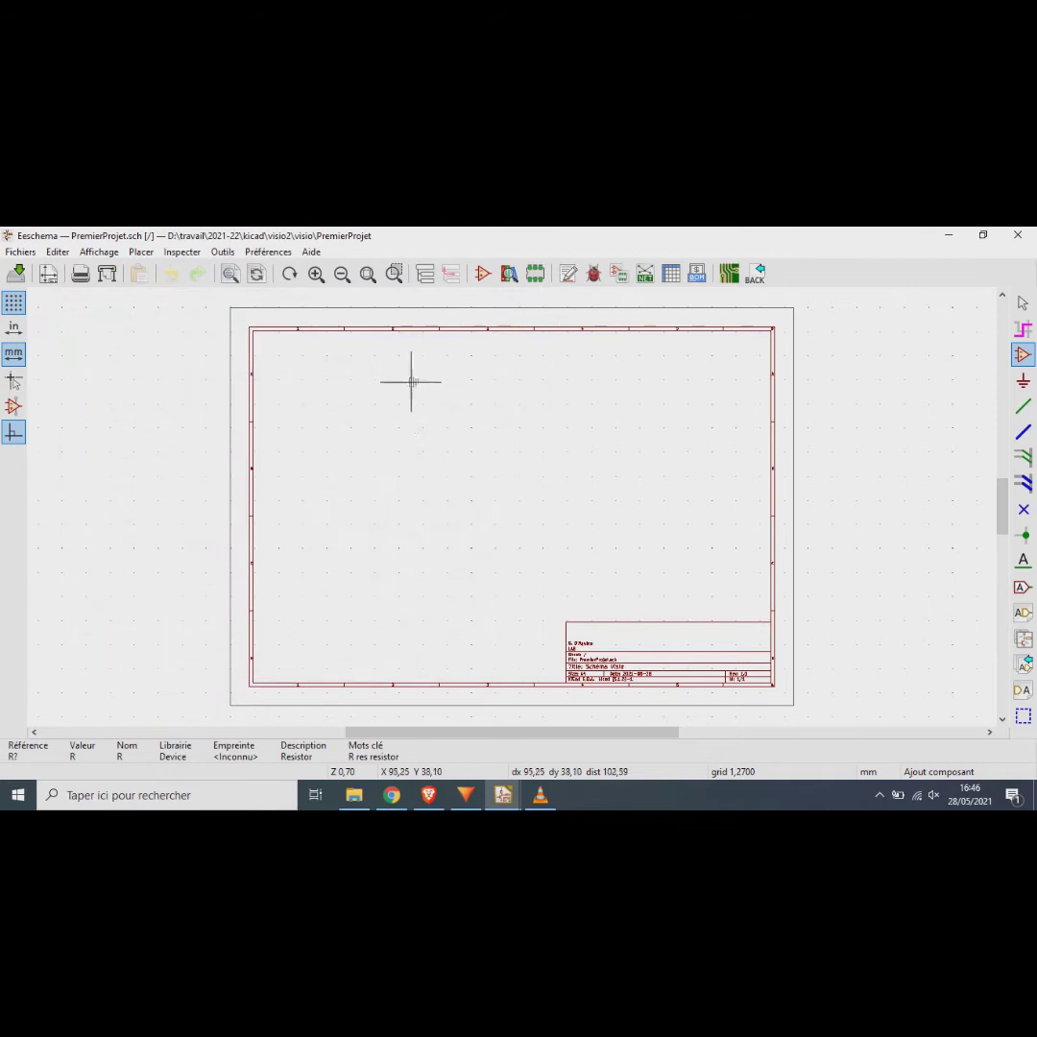
{"action": "left_click", "coordinate": [411, 460]}
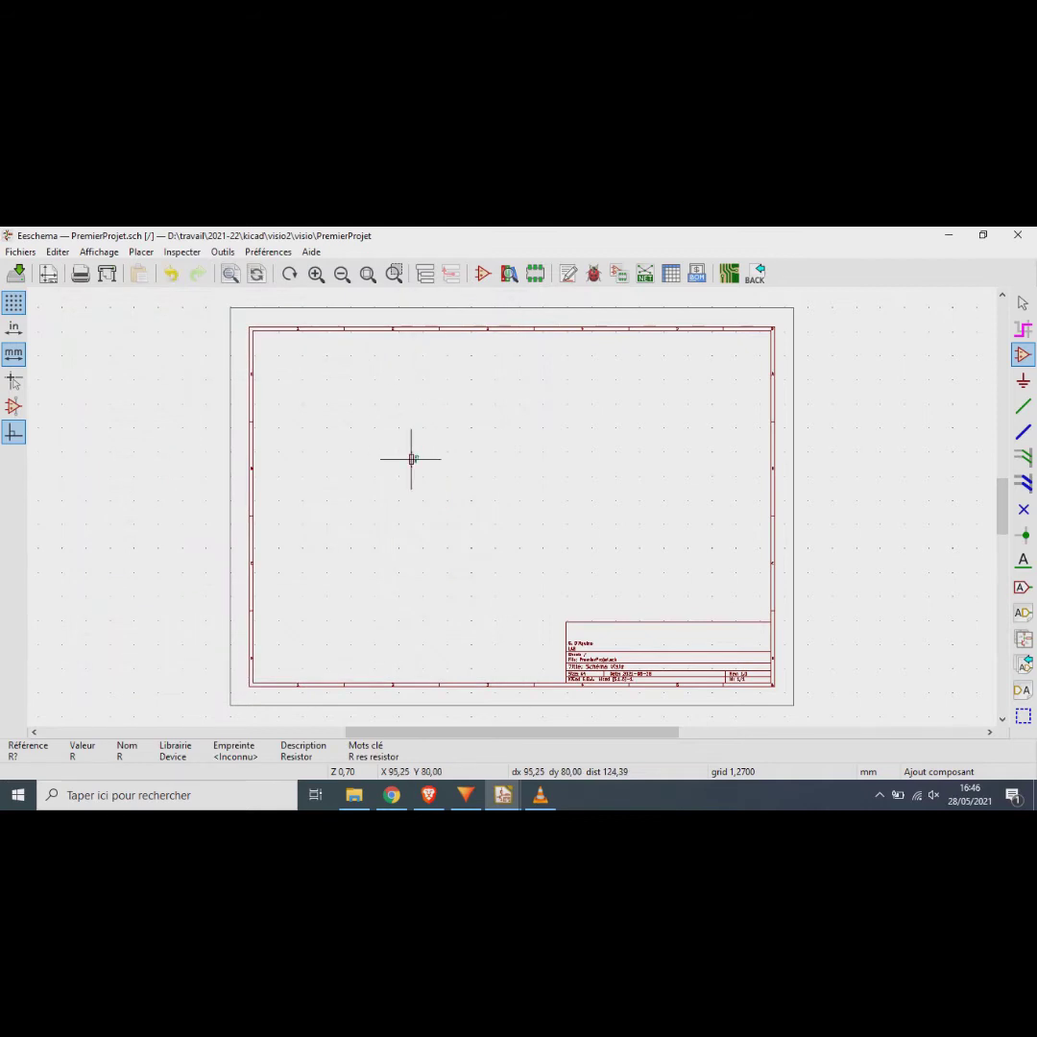
Step: Duplicate and arrange the resistor as four vertical resistors, two stacked in a left column and two in a right column
{"action": "scroll", "coordinate": [411, 460], "scroll_direction": "up", "scroll_amount": 3}
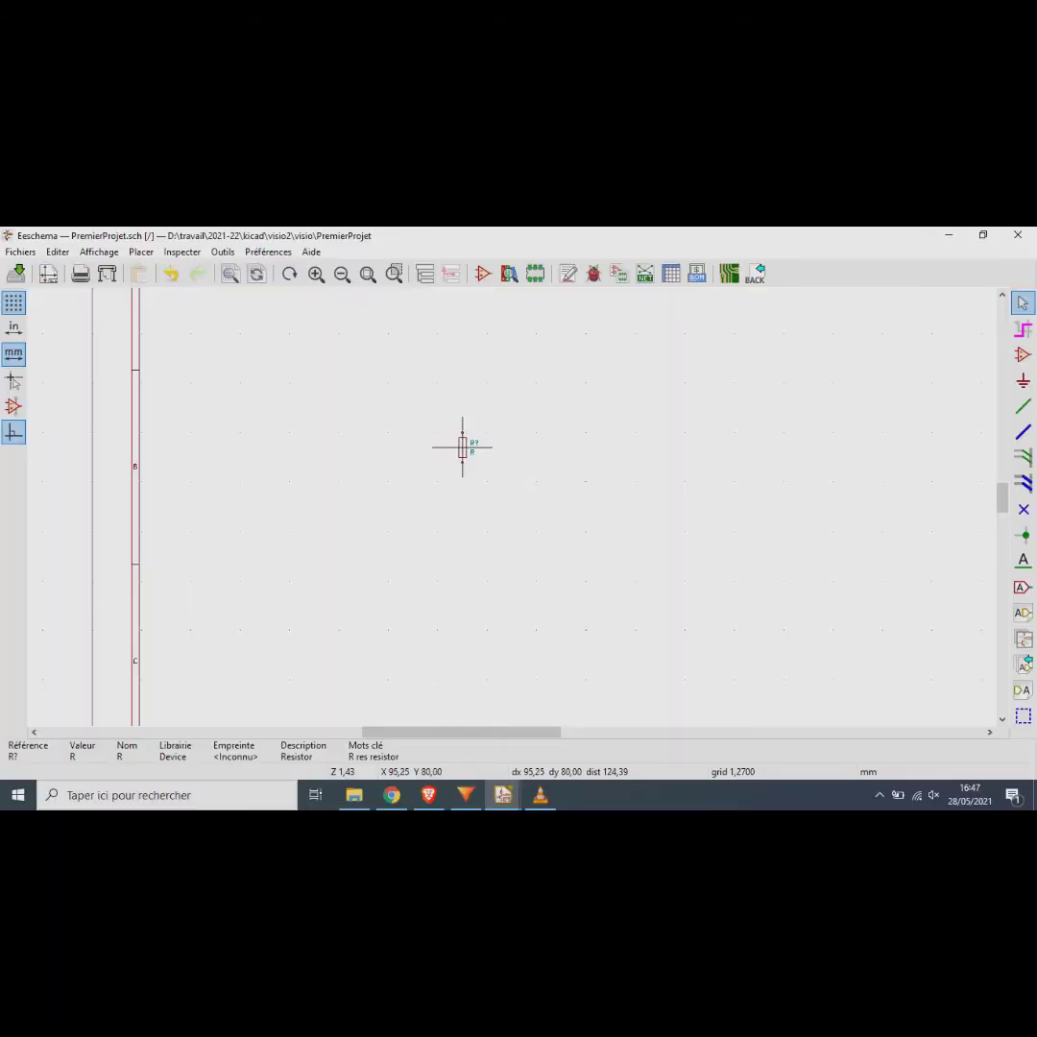
{"action": "key", "text": "c"}
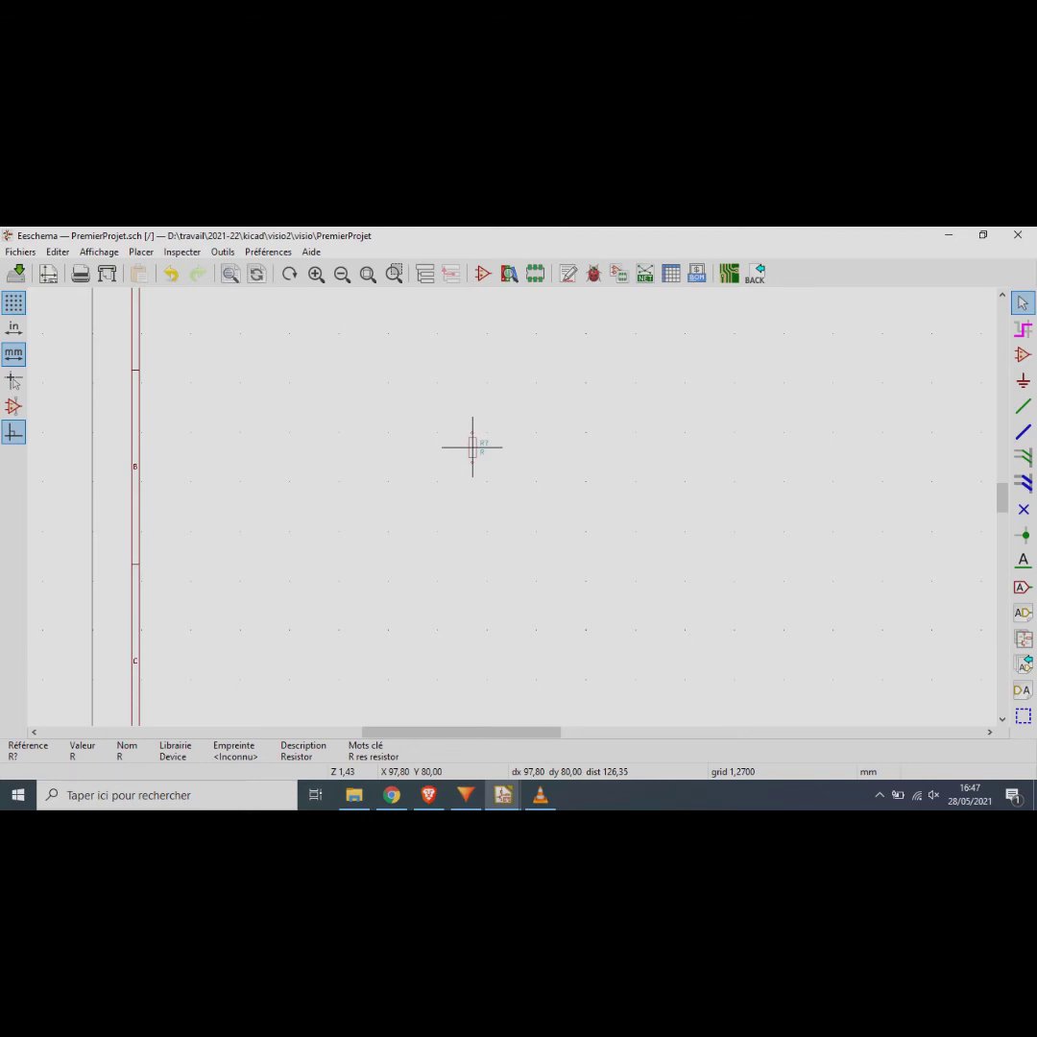
{"action": "left_click", "coordinate": [472, 447]}
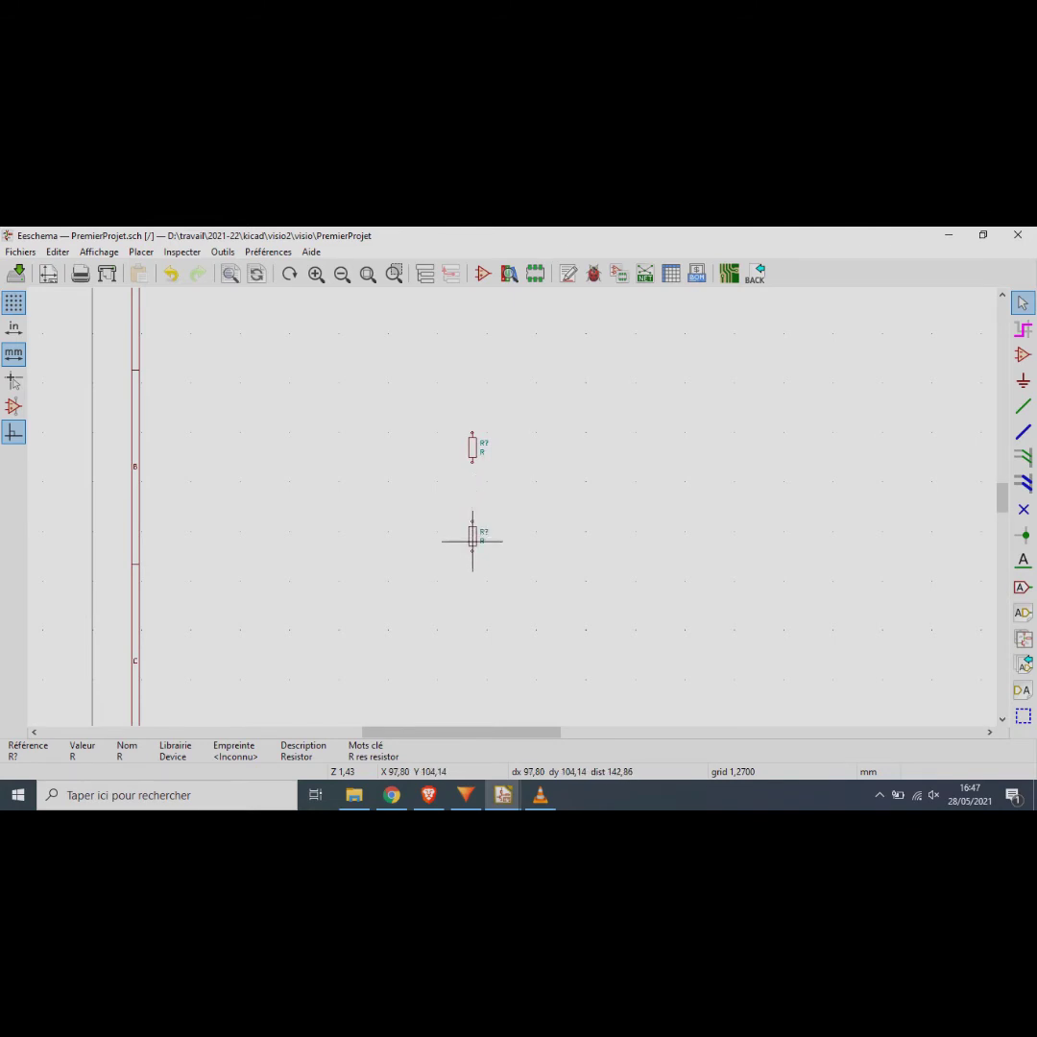
{"action": "left_click", "coordinate": [473, 541]}
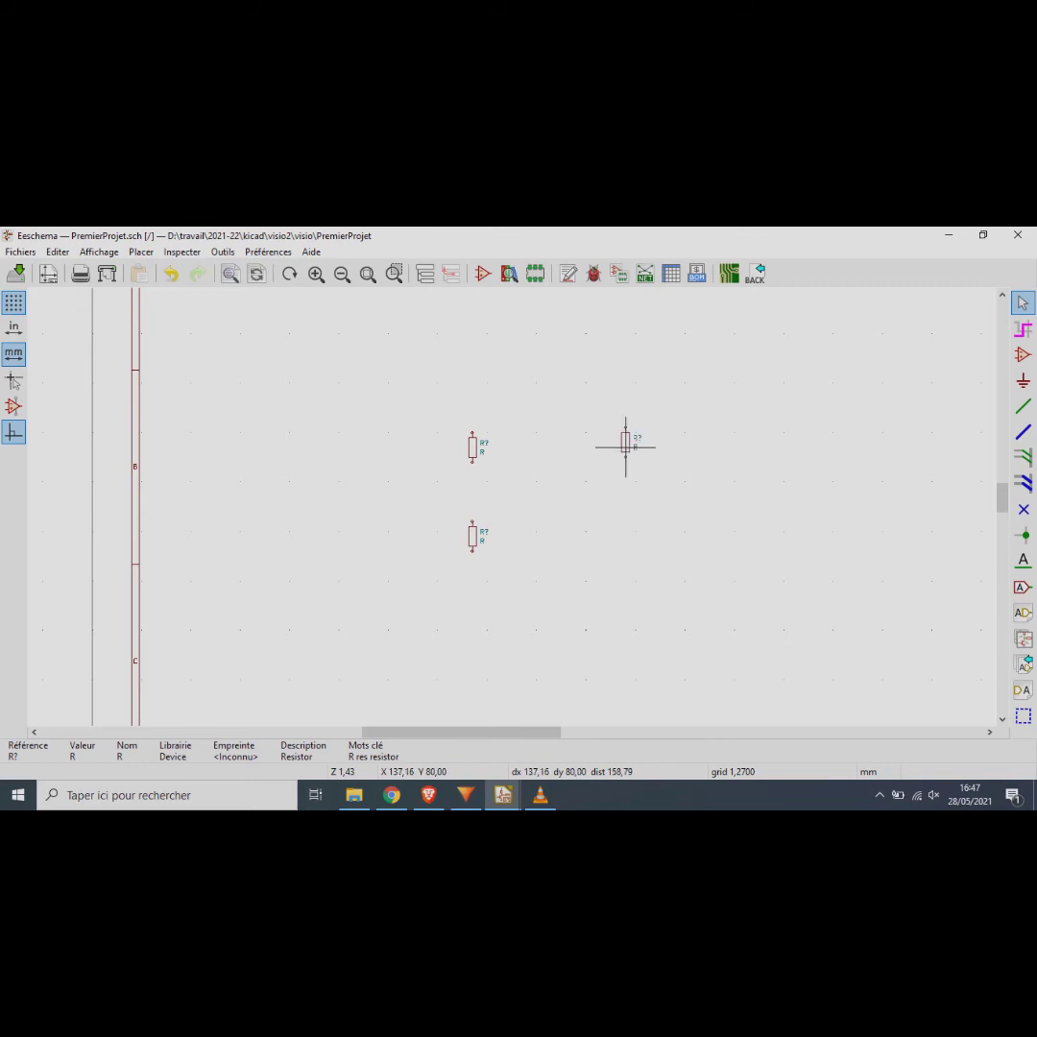
{"action": "left_click", "coordinate": [625, 447]}
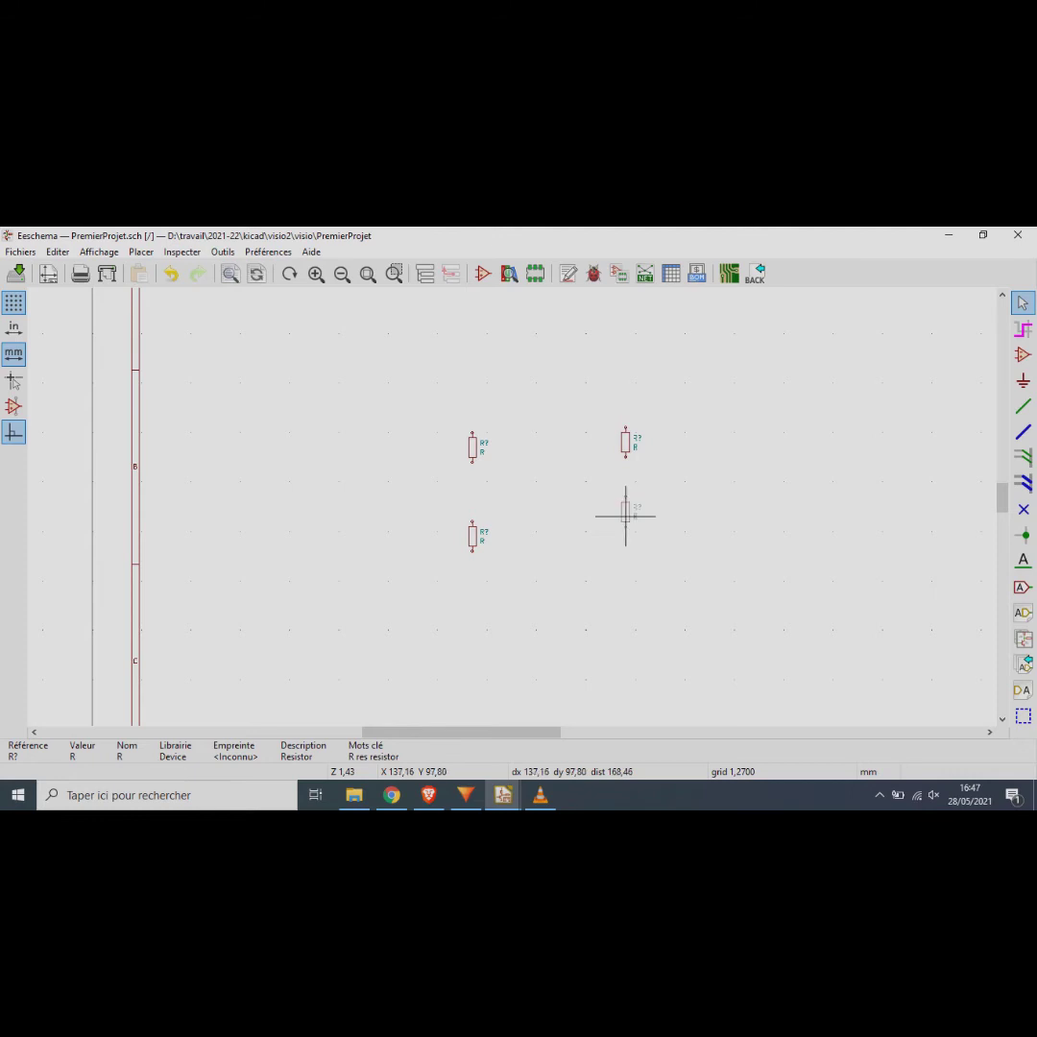
{"action": "right_click", "coordinate": [552, 472]}
{"action": "left_click", "coordinate": [591, 457]}
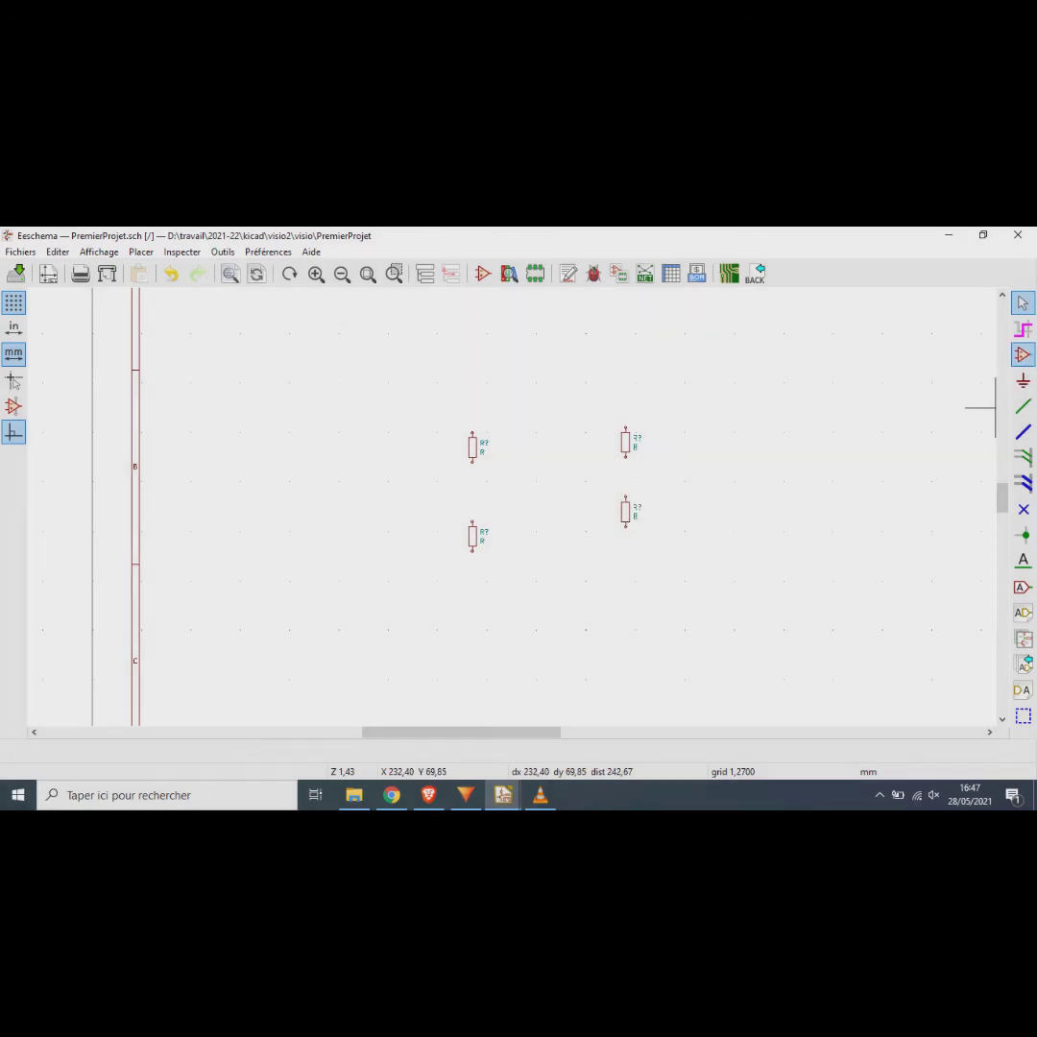
Step: Add an NE555P timer (PDIP-8) and place it between the two columns of resistors
{"action": "left_click", "coordinate": [1023, 354]}
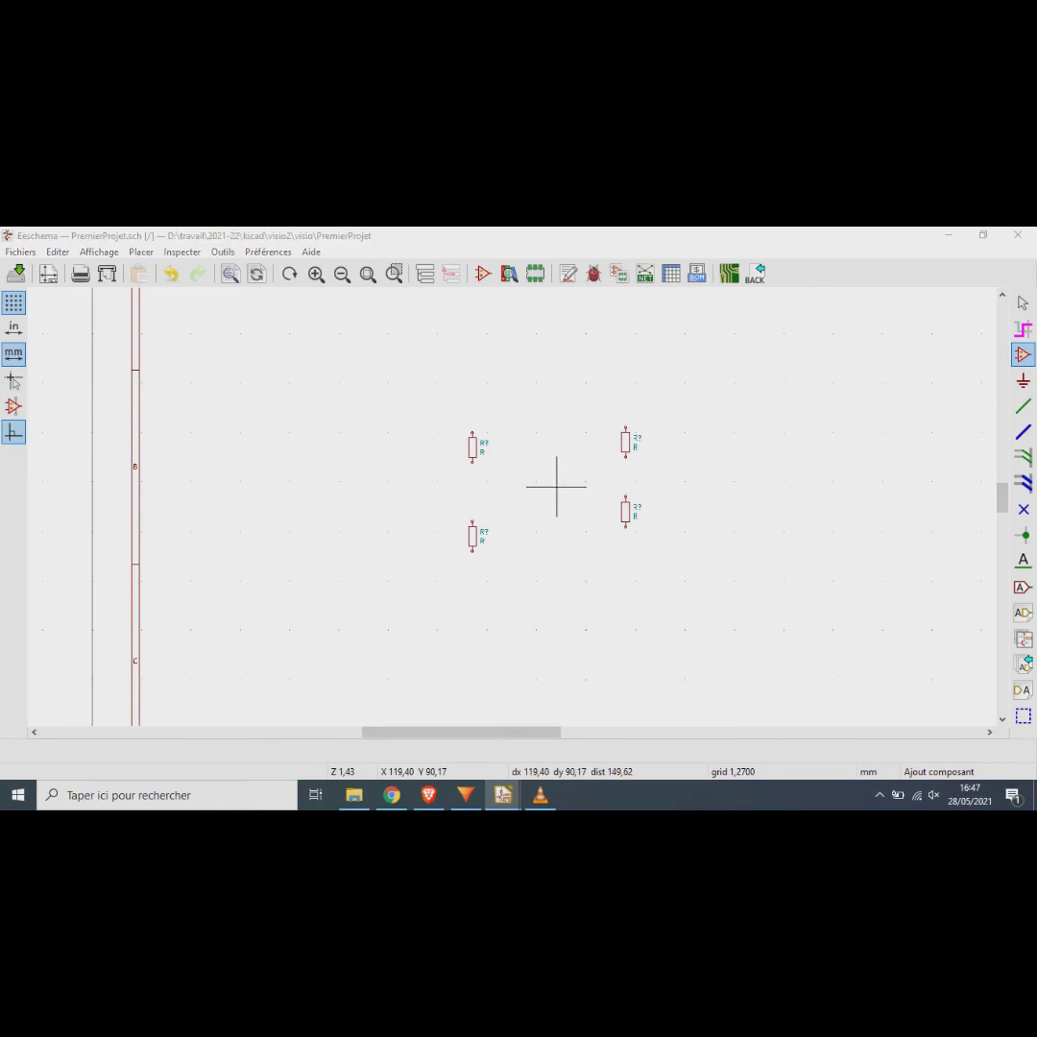
{"action": "left_click", "coordinate": [556, 486]}
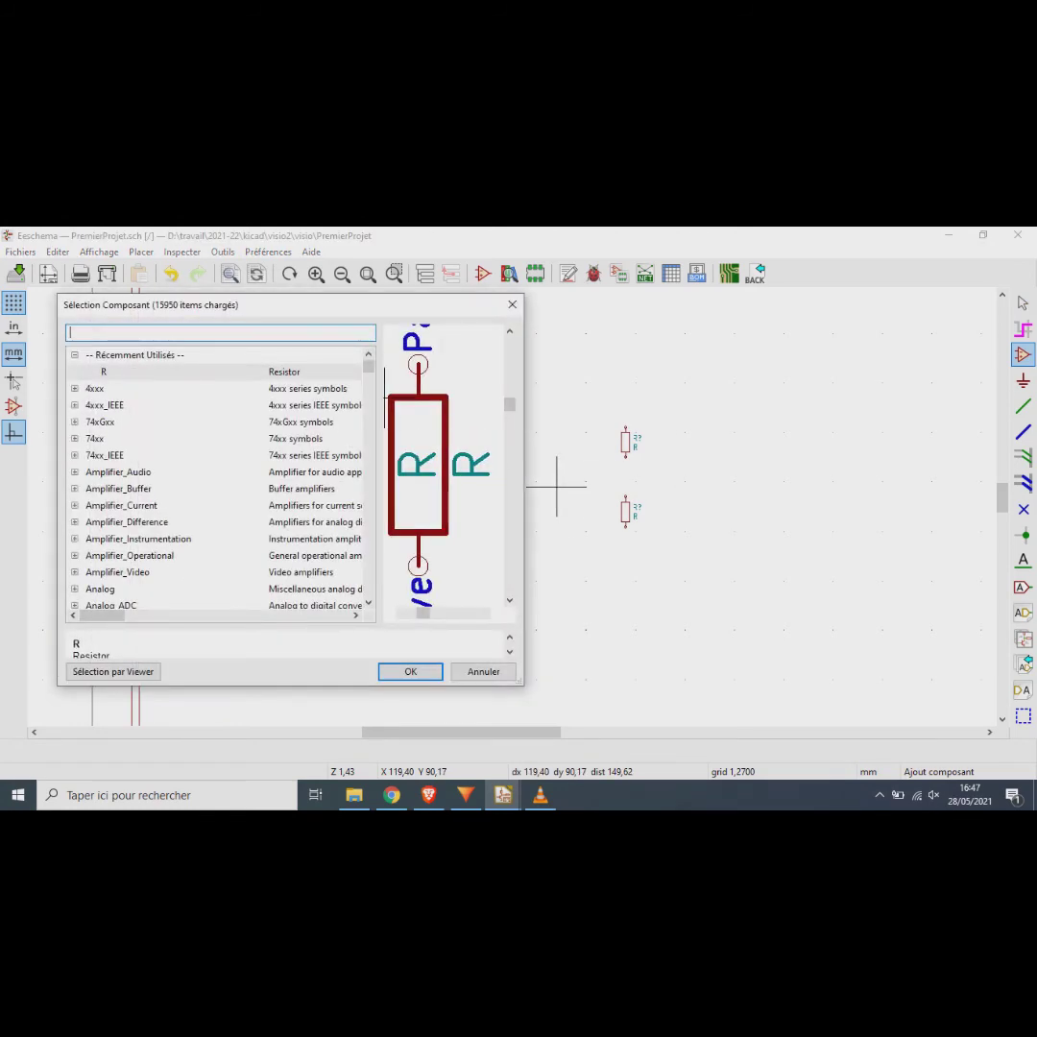
{"action": "type", "text": "NE555"}
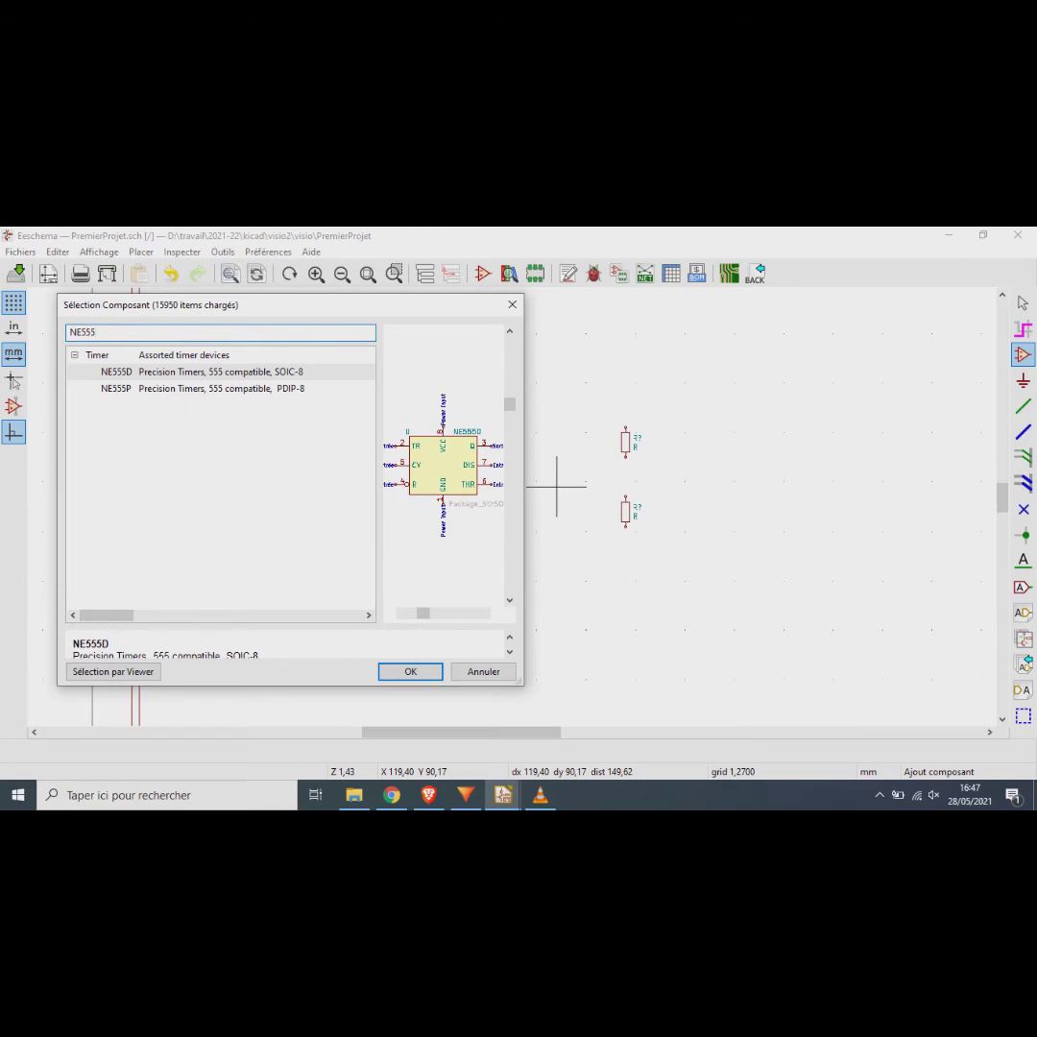
{"action": "left_click", "coordinate": [204, 389]}
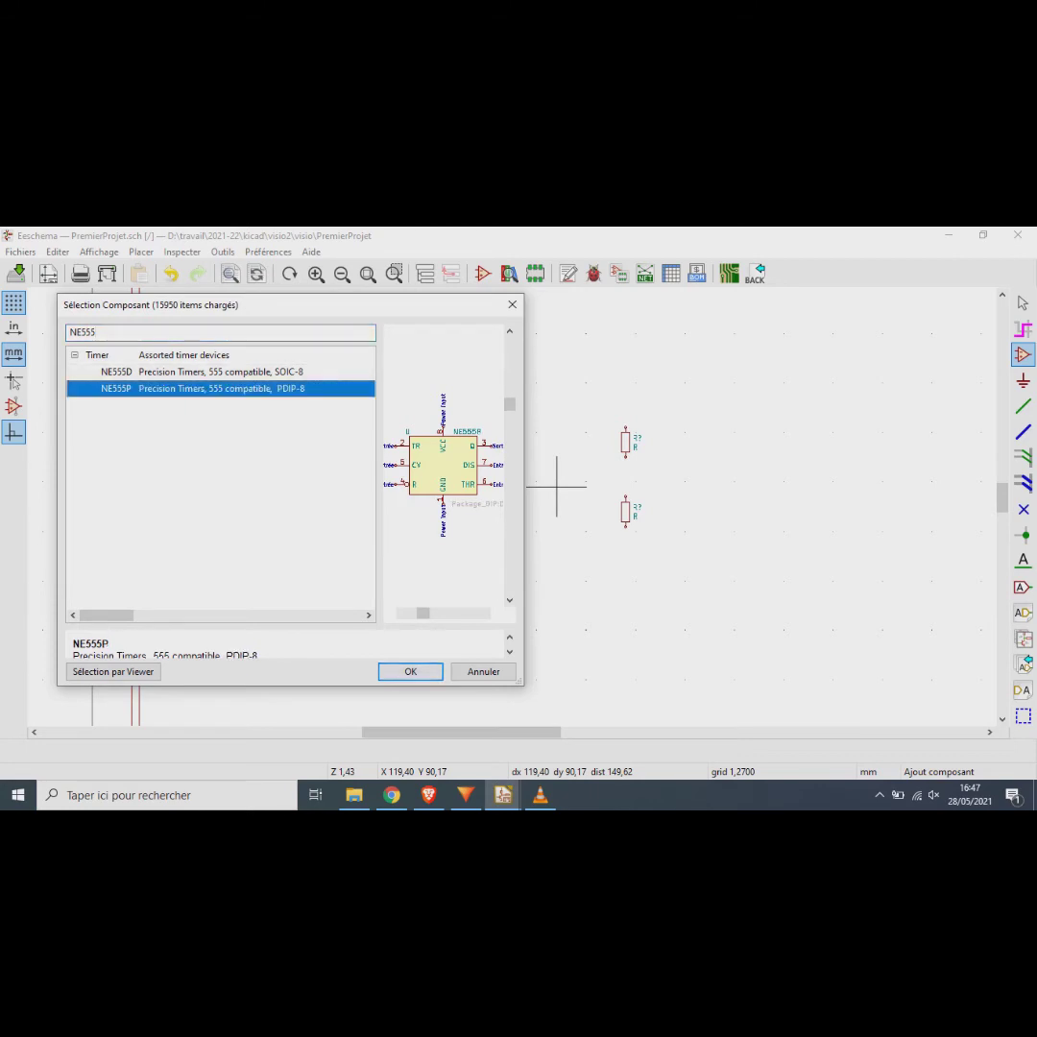
{"action": "key", "text": "Return"}
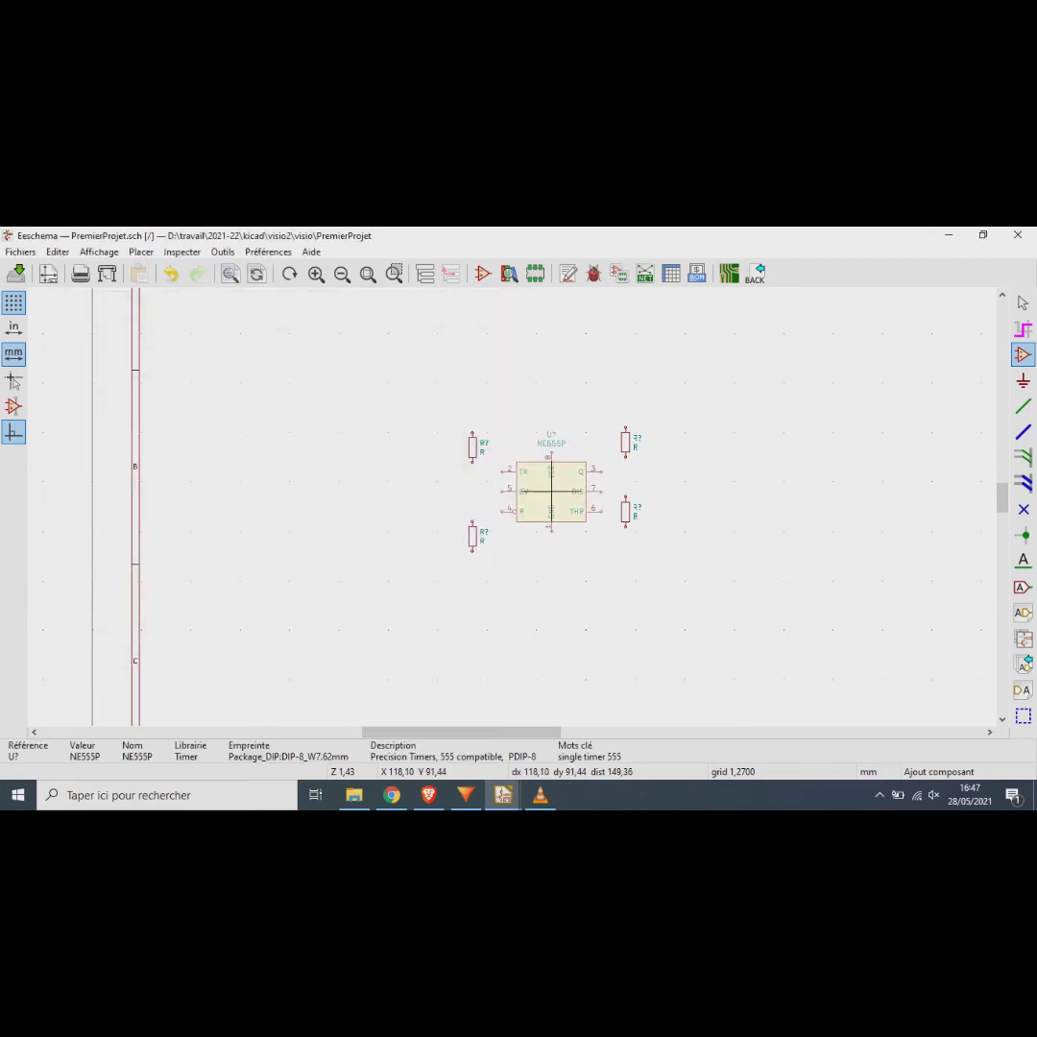
{"action": "left_click", "coordinate": [541, 497]}
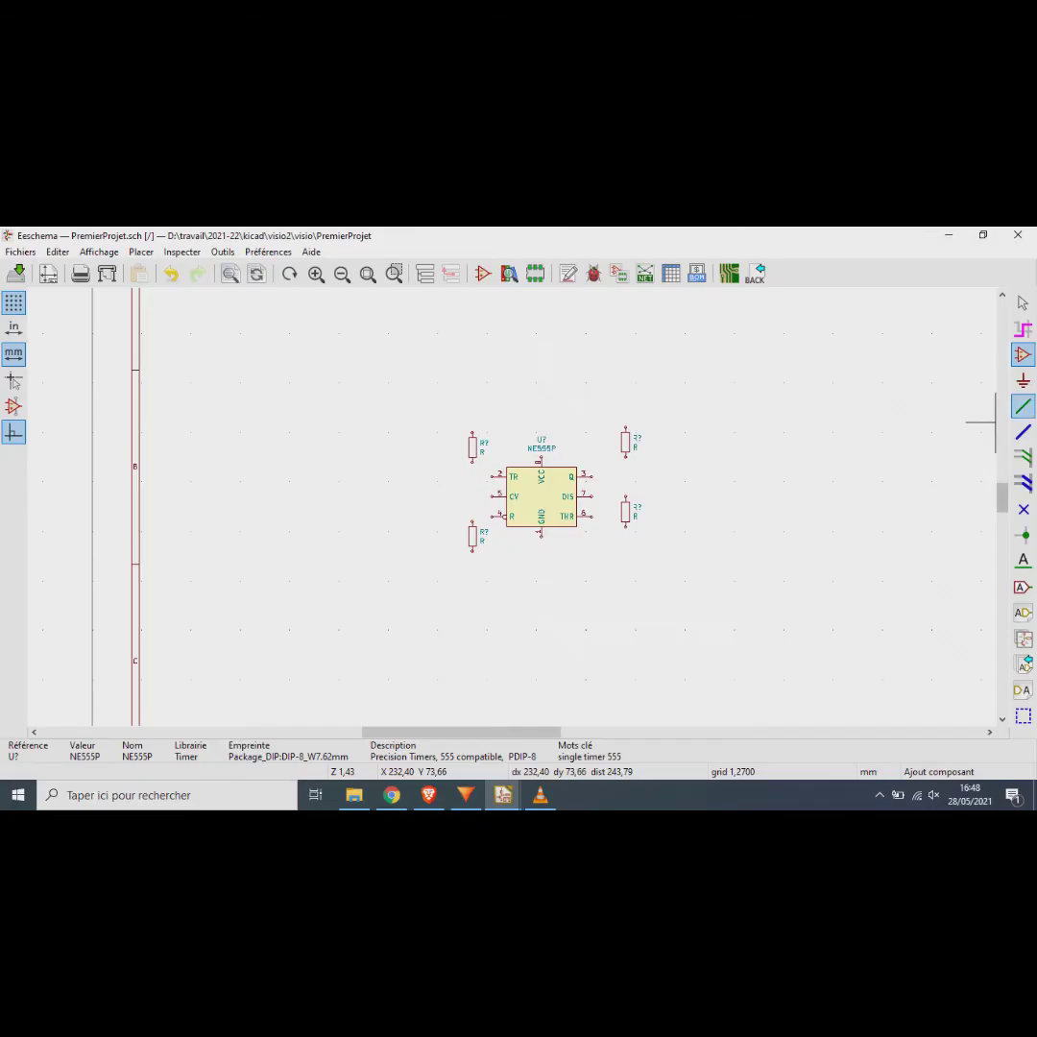
Step: Wire the two right-hand resistors together and connect their common node to output pin 3 (Q) of the NE555P
{"action": "left_click", "coordinate": [1023, 407]}
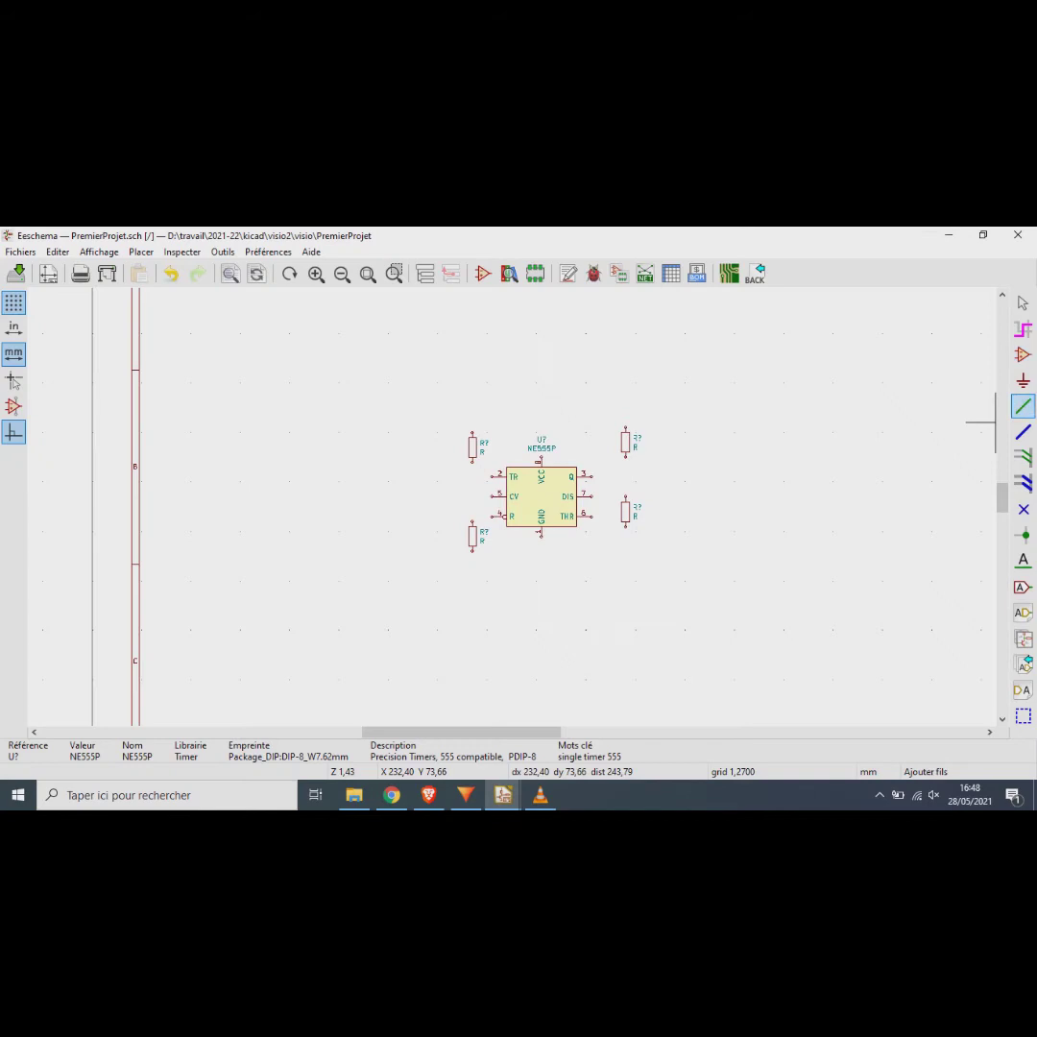
{"action": "left_click", "coordinate": [626, 457]}
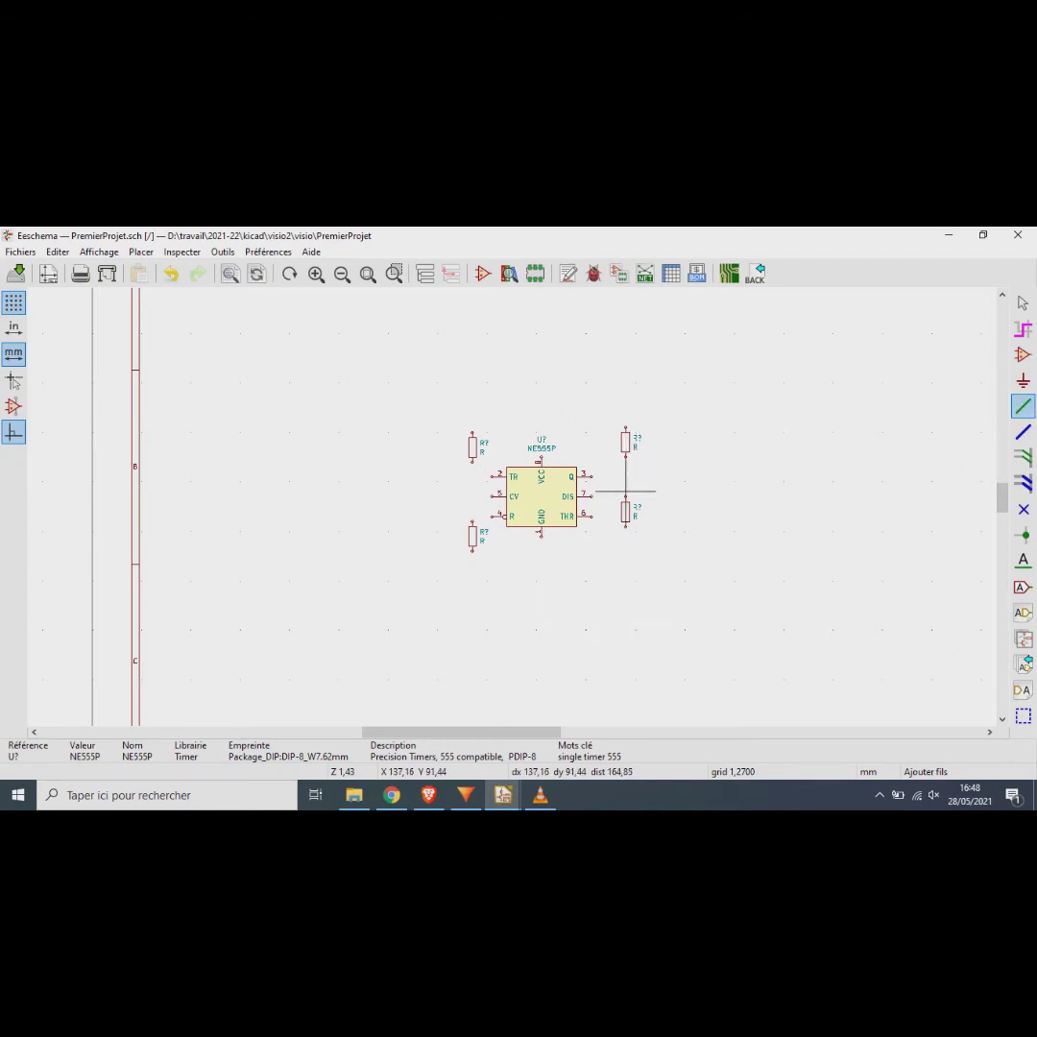
{"action": "left_click", "coordinate": [626, 499]}
{"action": "left_click", "coordinate": [626, 477]}
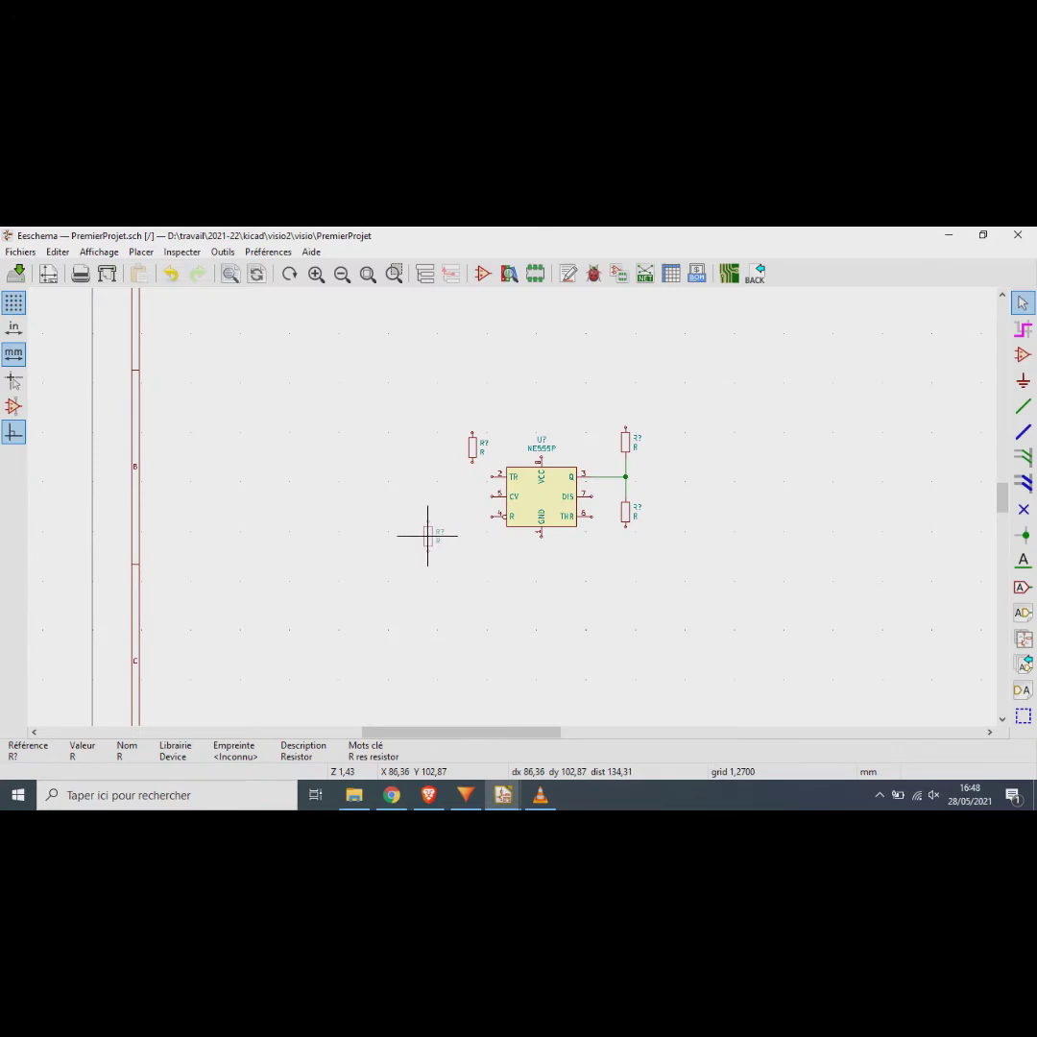
Step: Shift the two left resistors farther from the NE555P and move the chip's value and reference labels below its body
{"action": "left_click", "coordinate": [428, 536]}
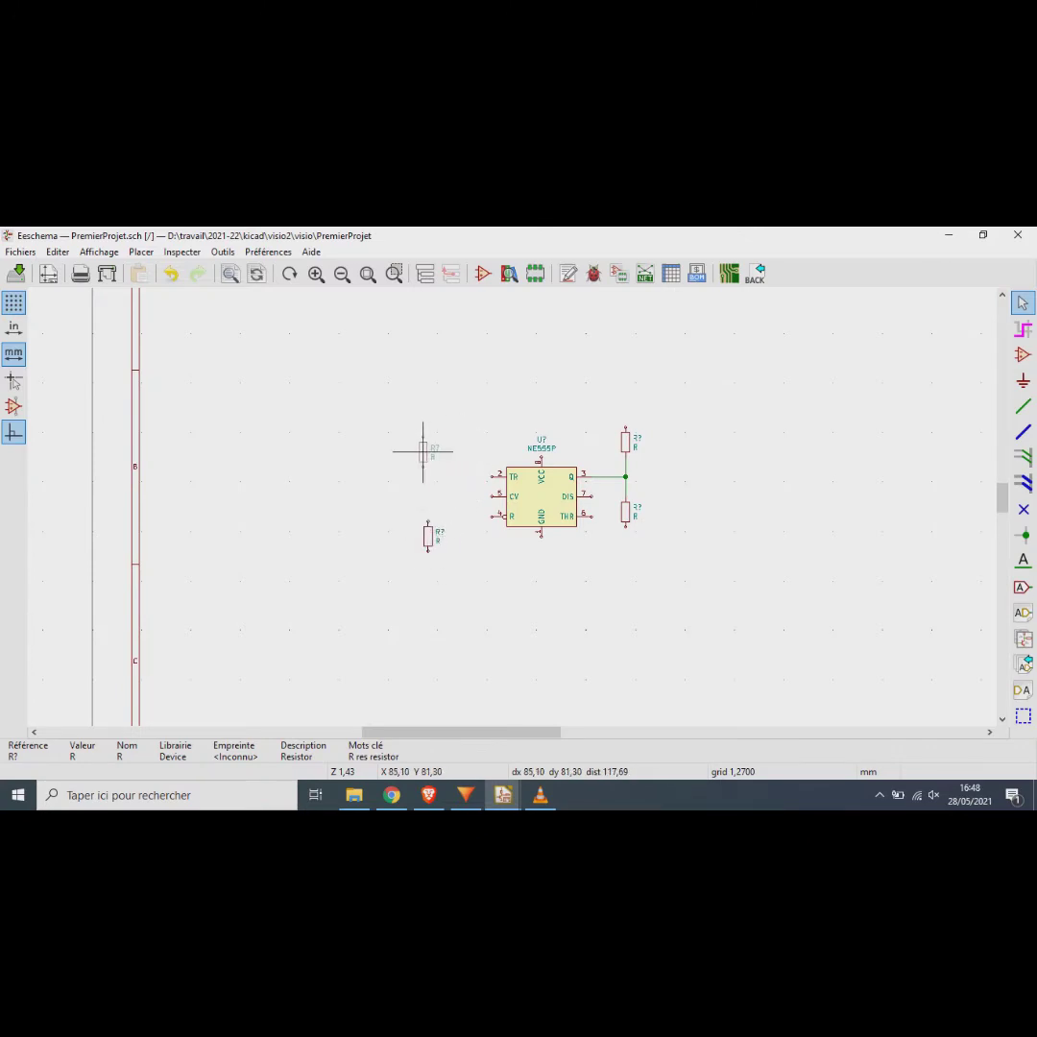
{"action": "left_click", "coordinate": [428, 457]}
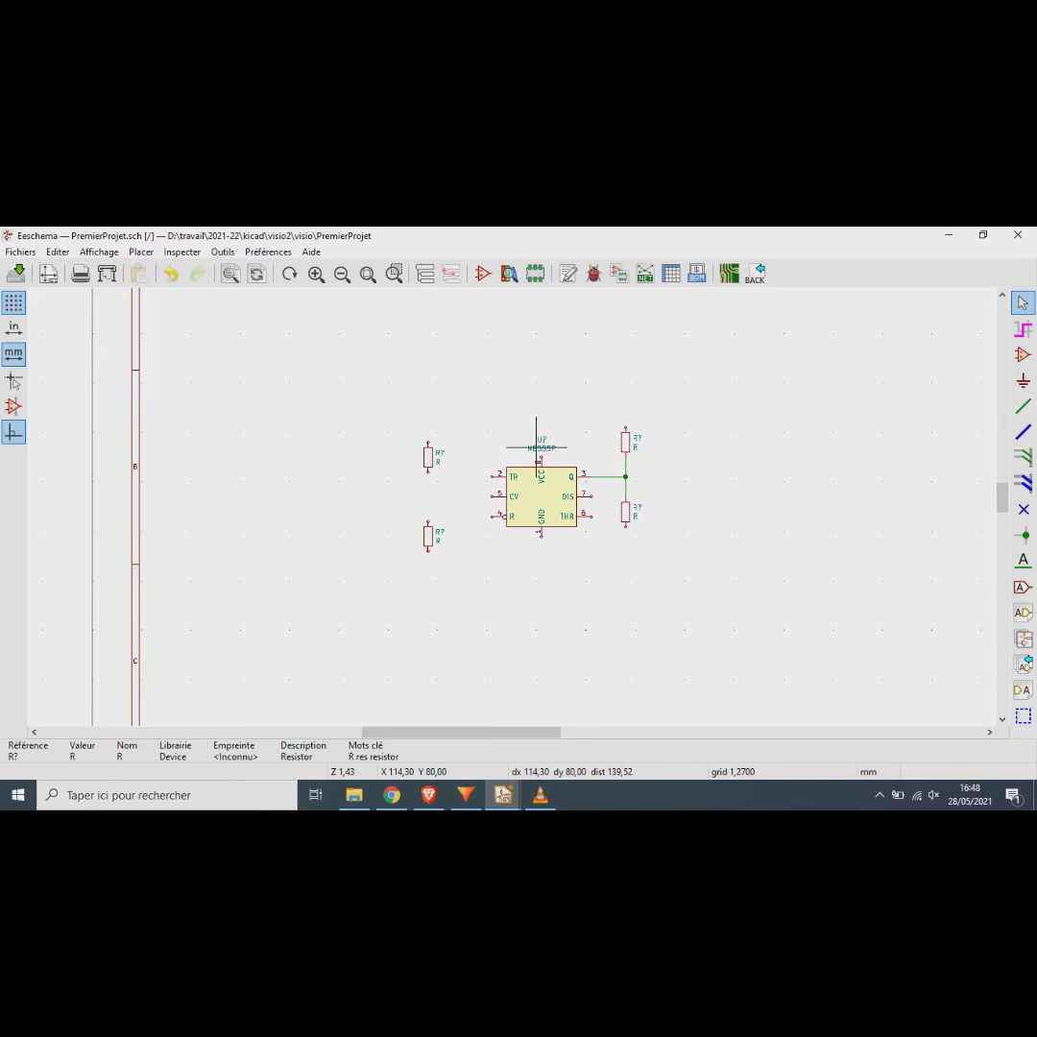
{"action": "key", "text": "m"}
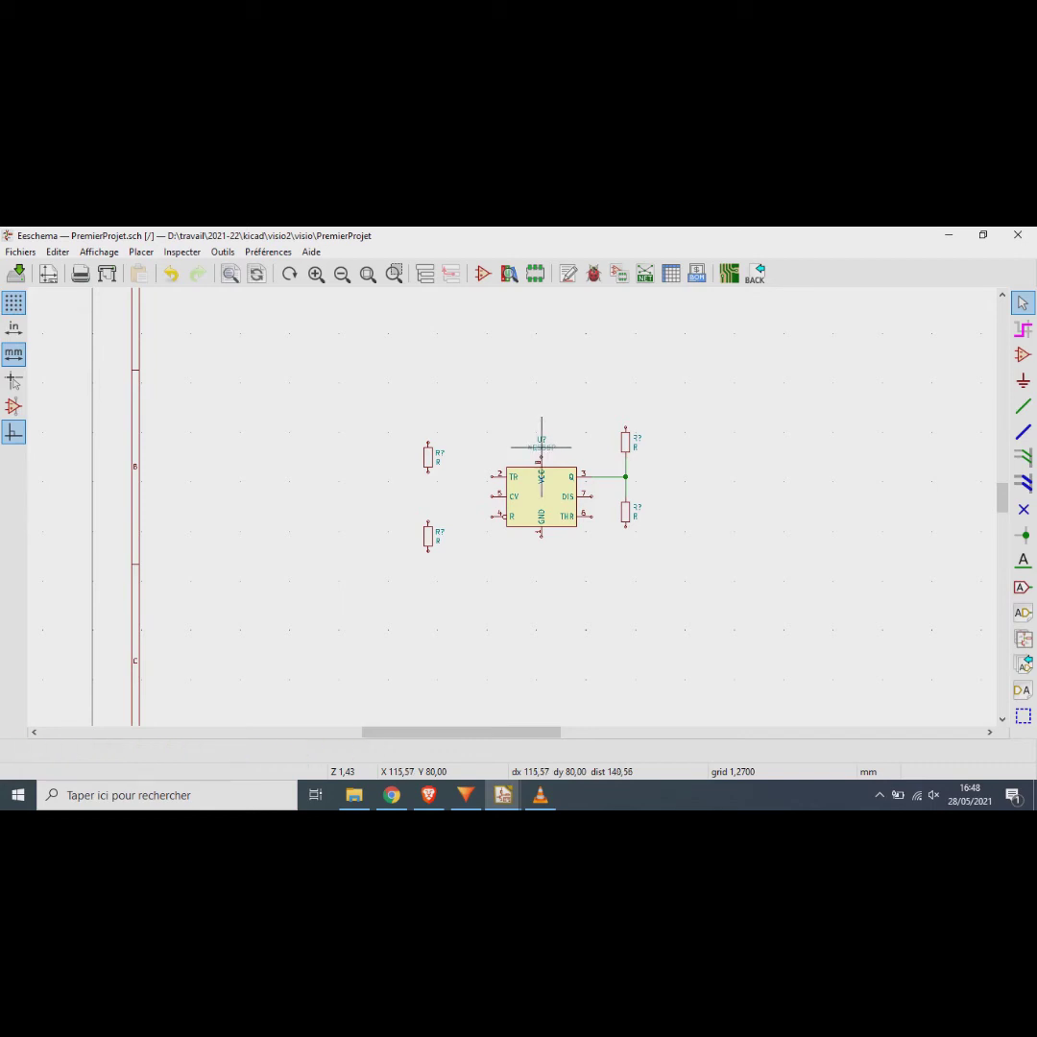
{"action": "left_click", "coordinate": [567, 534]}
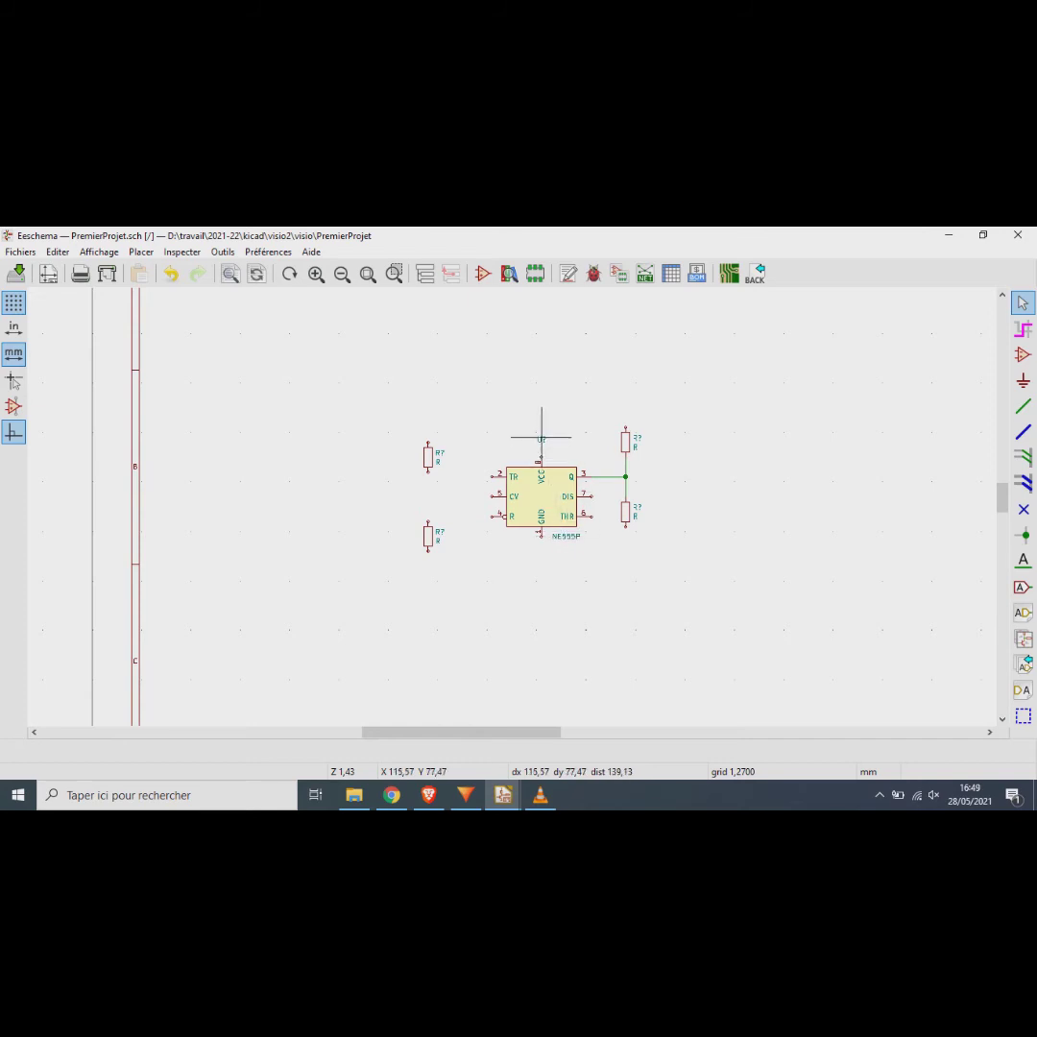
{"action": "key", "text": "m"}
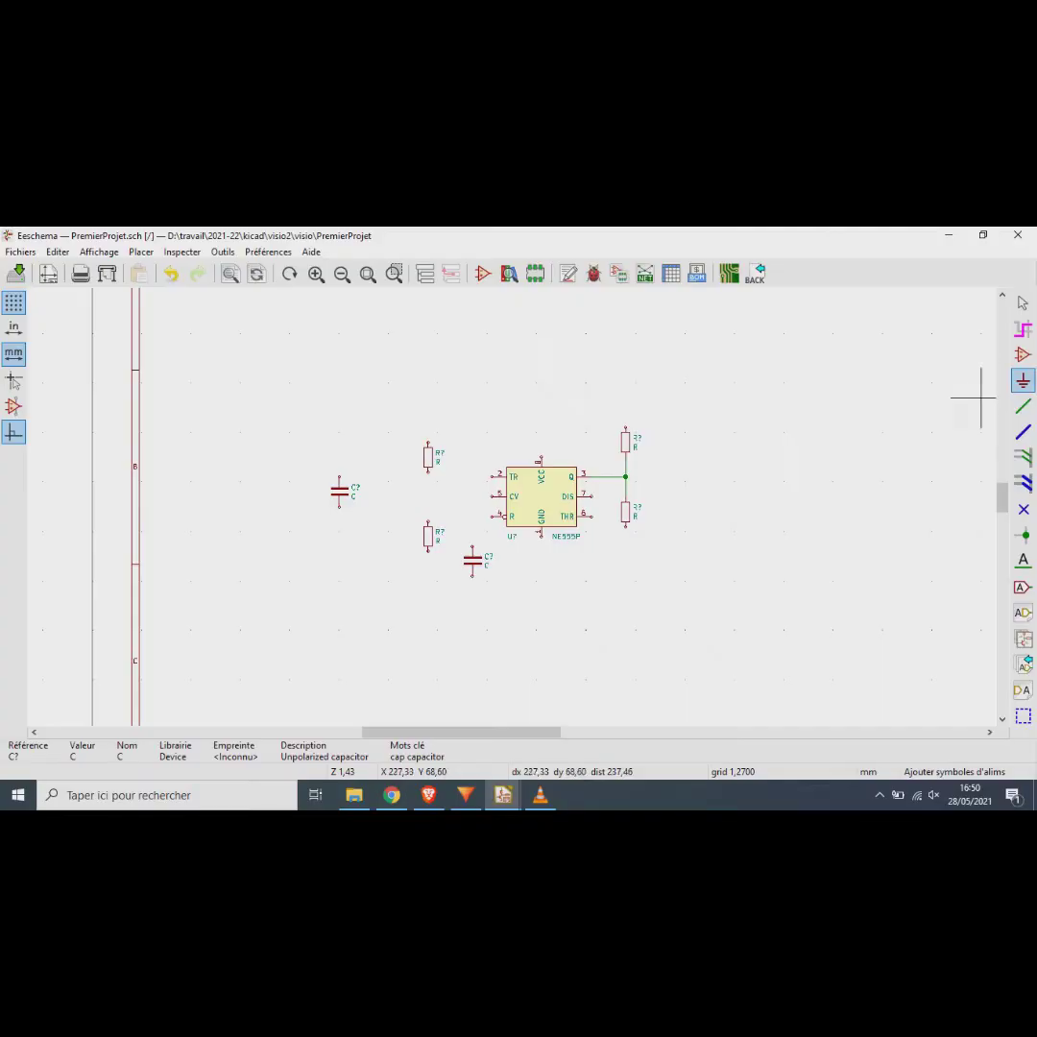
Step: Place a GNDD power symbol directly below the GND pin of the NE555P
{"action": "left_click", "coordinate": [567, 574]}
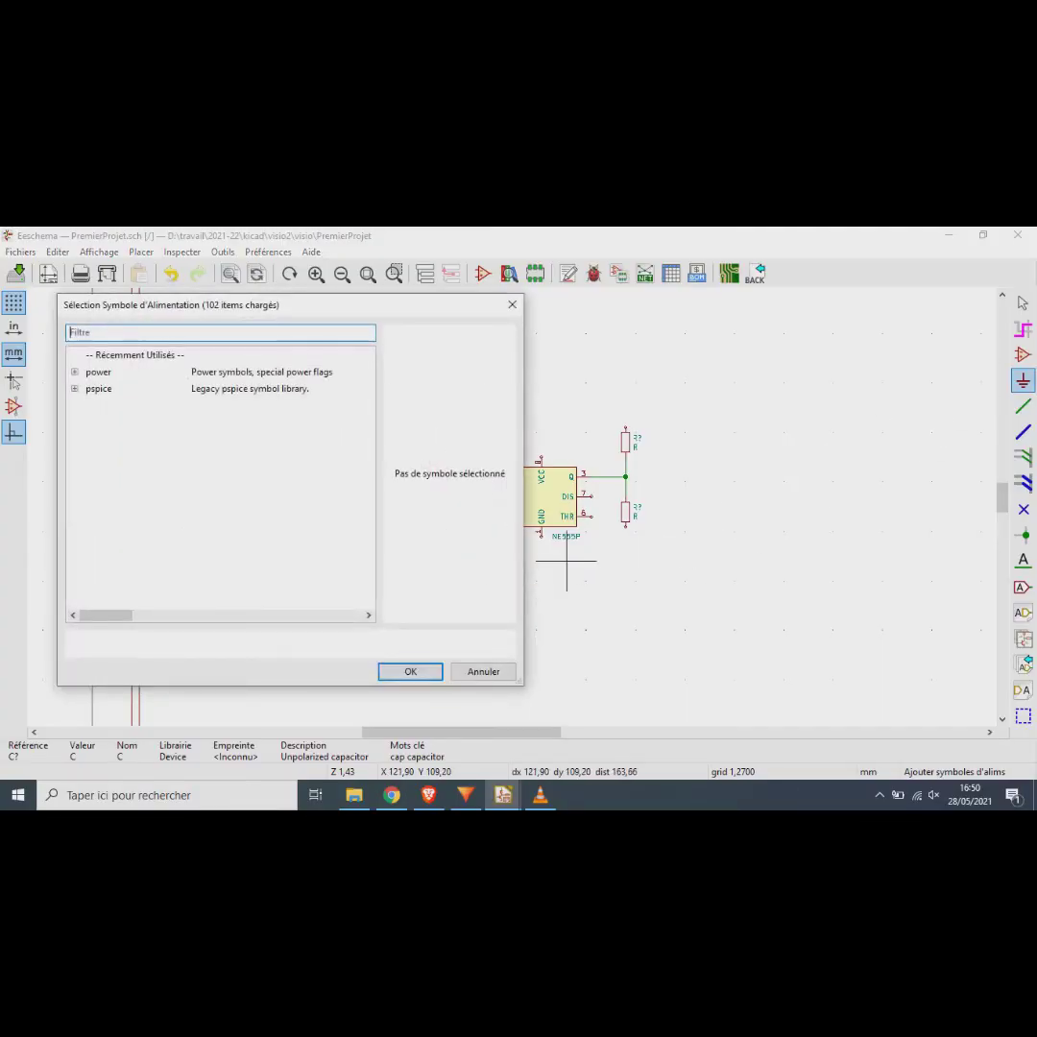
{"action": "left_click", "coordinate": [75, 373]}
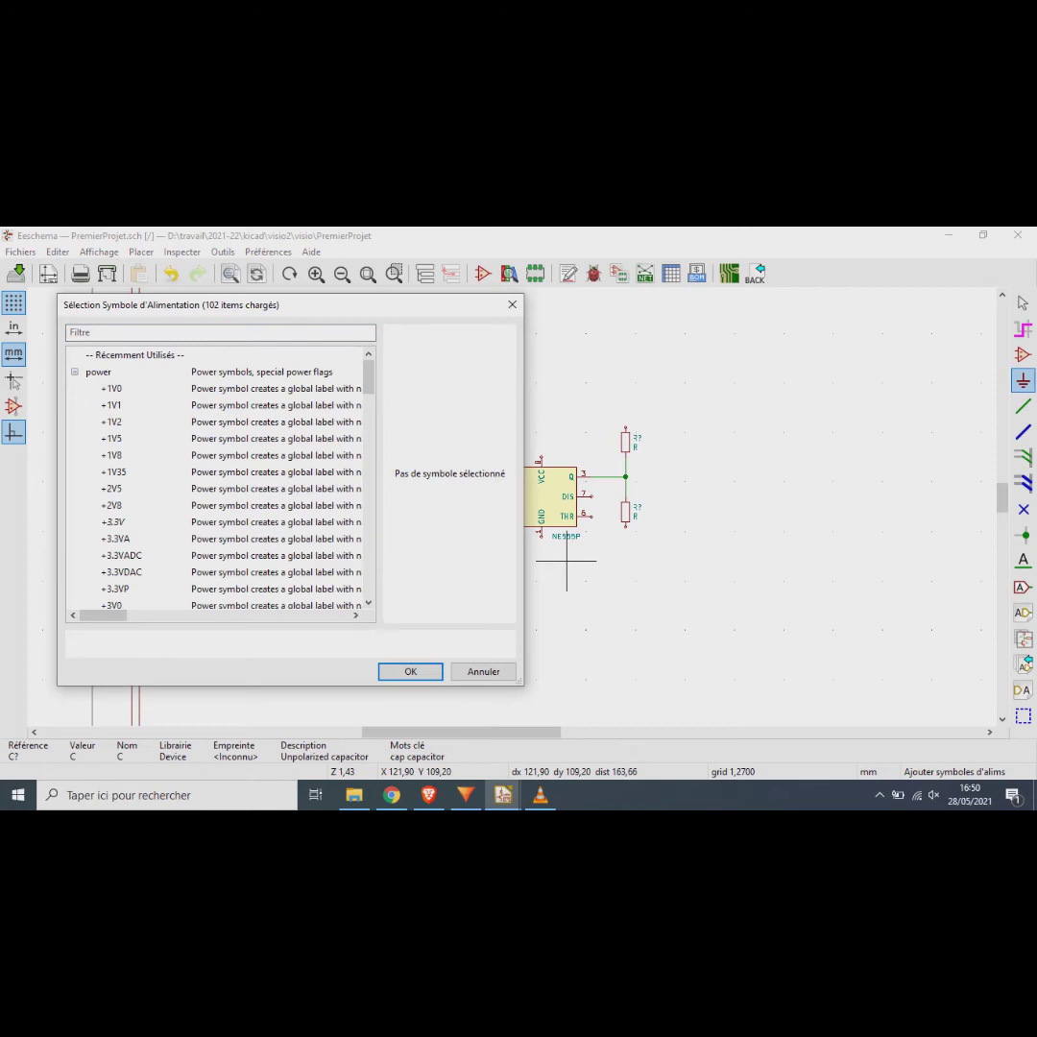
{"action": "type", "text": "gn"}
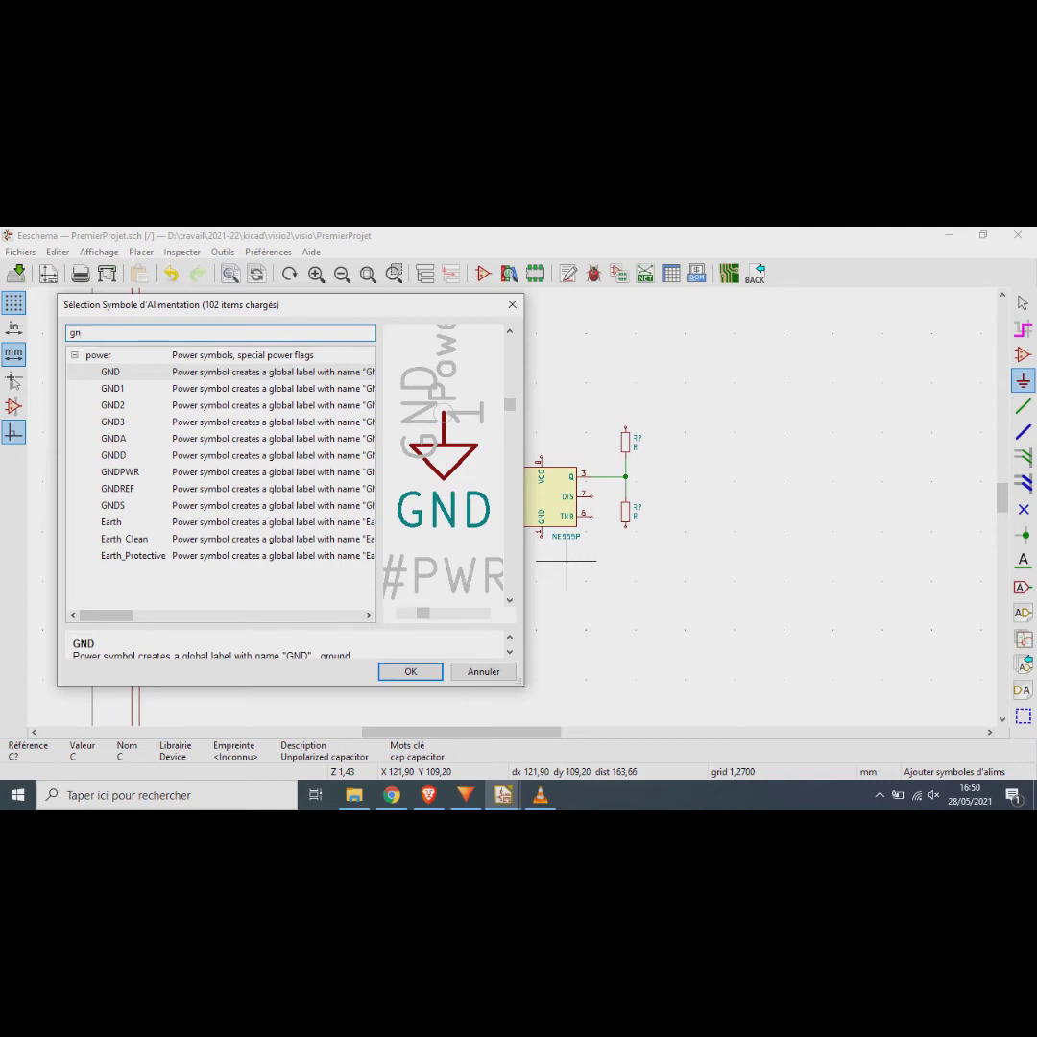
{"action": "left_click", "coordinate": [113, 455]}
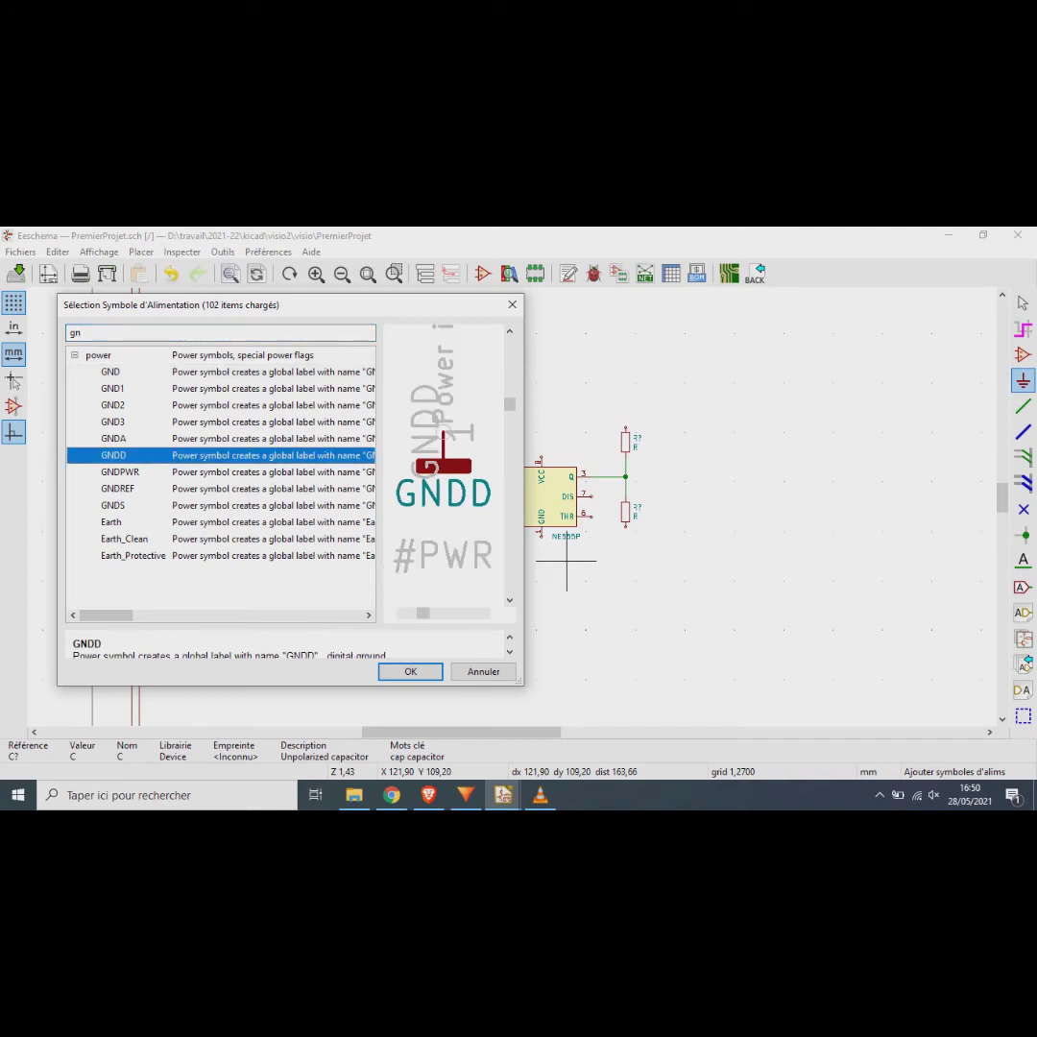
{"action": "key", "text": "Return"}
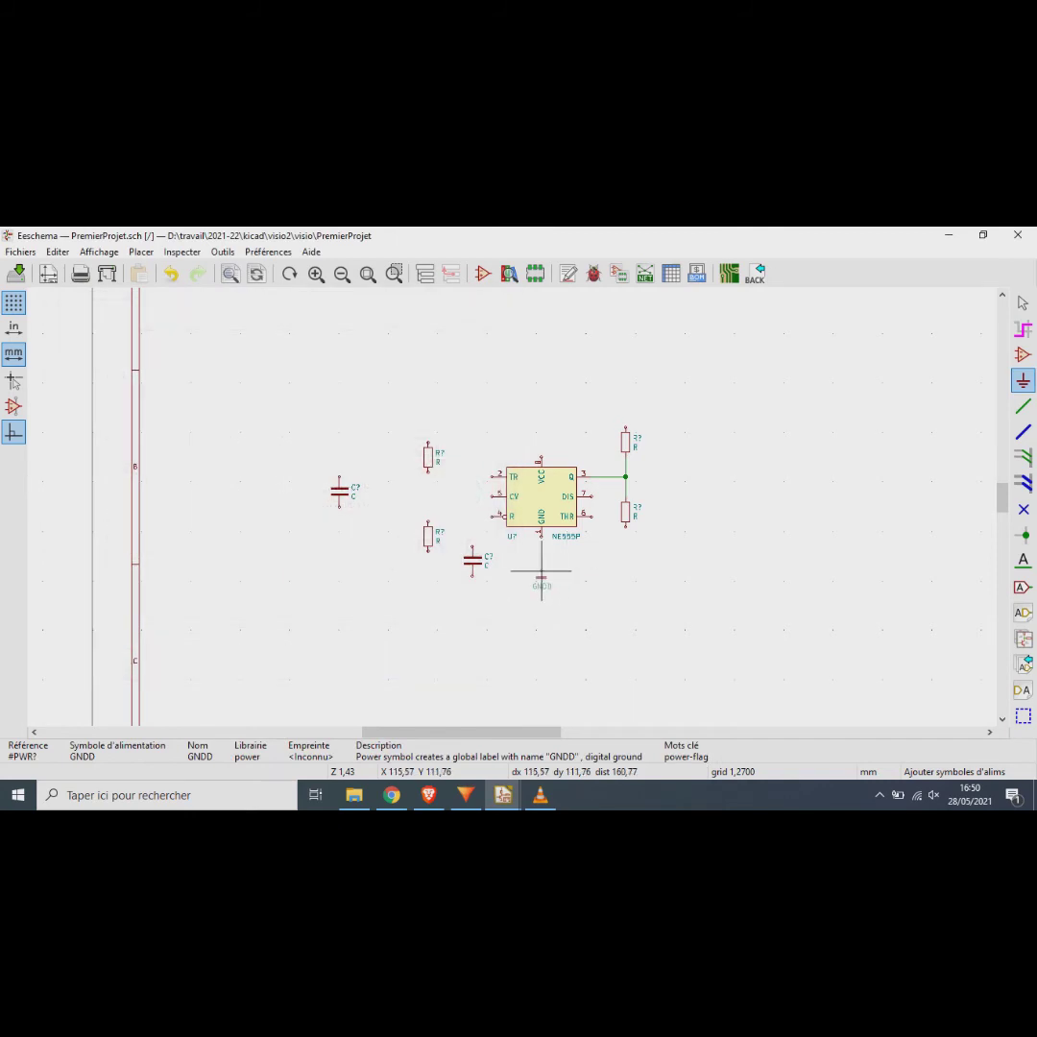
{"action": "left_click", "coordinate": [541, 572]}
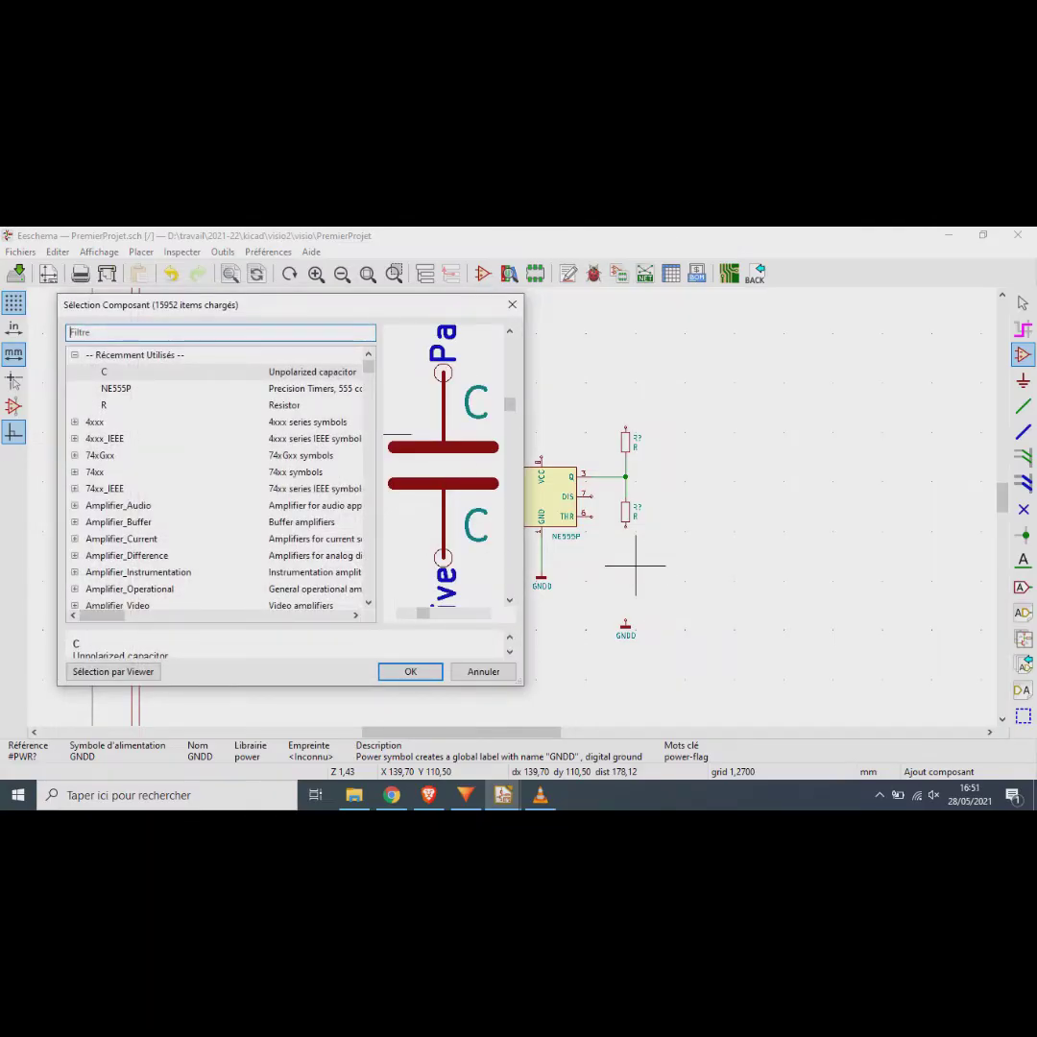
Step: Add a light-emitting diode (LED) from the Device library and rotate it to stand vertically
{"action": "type", "text": "led"}
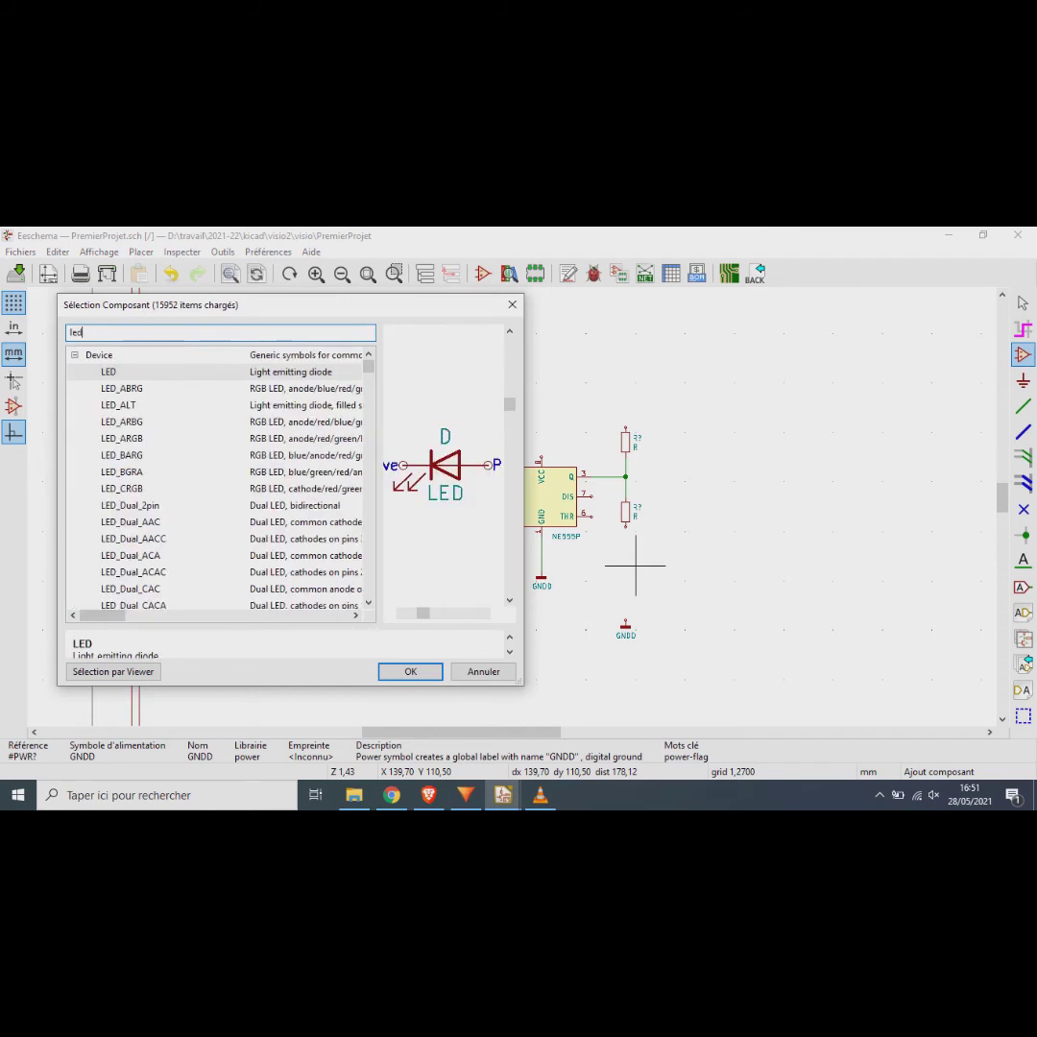
{"action": "key", "text": "Return"}
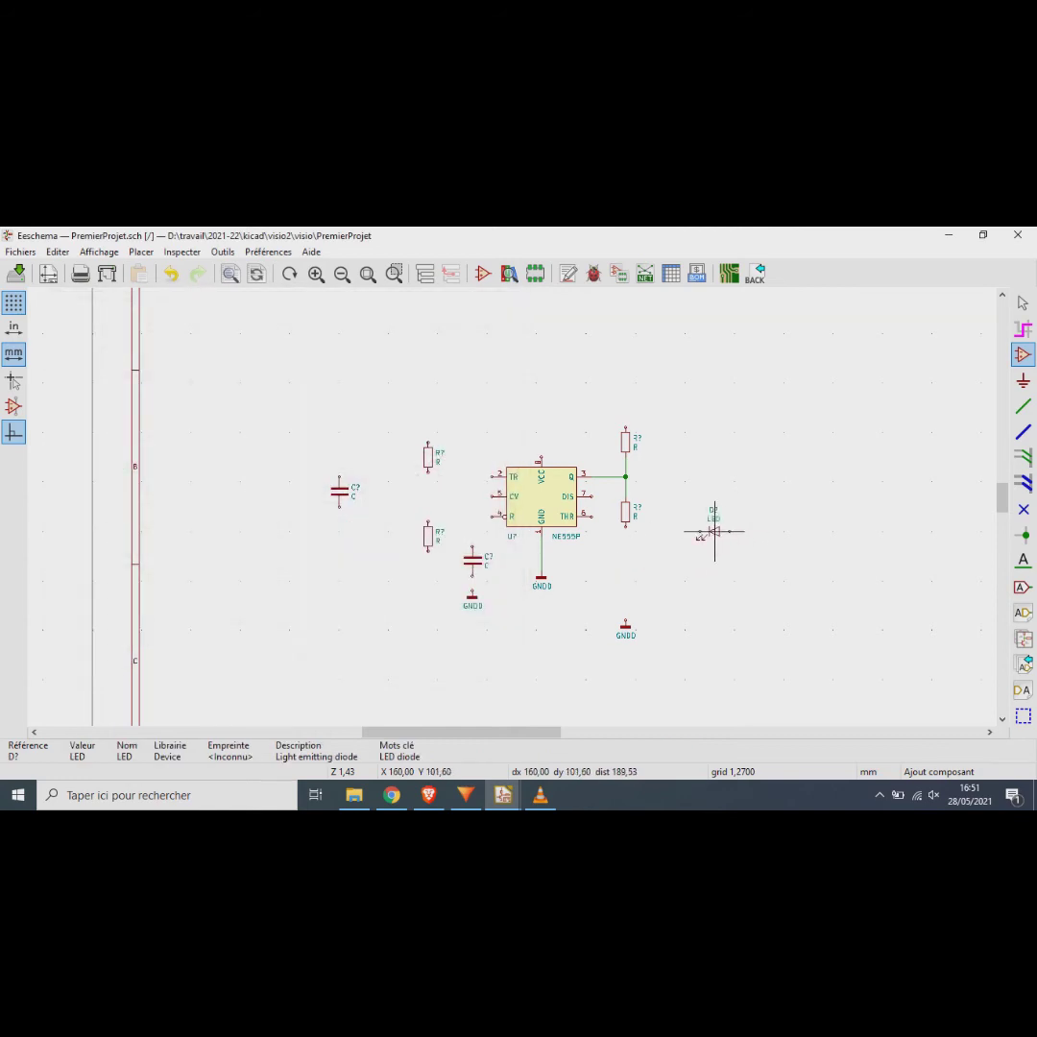
{"action": "key", "text": "r"}
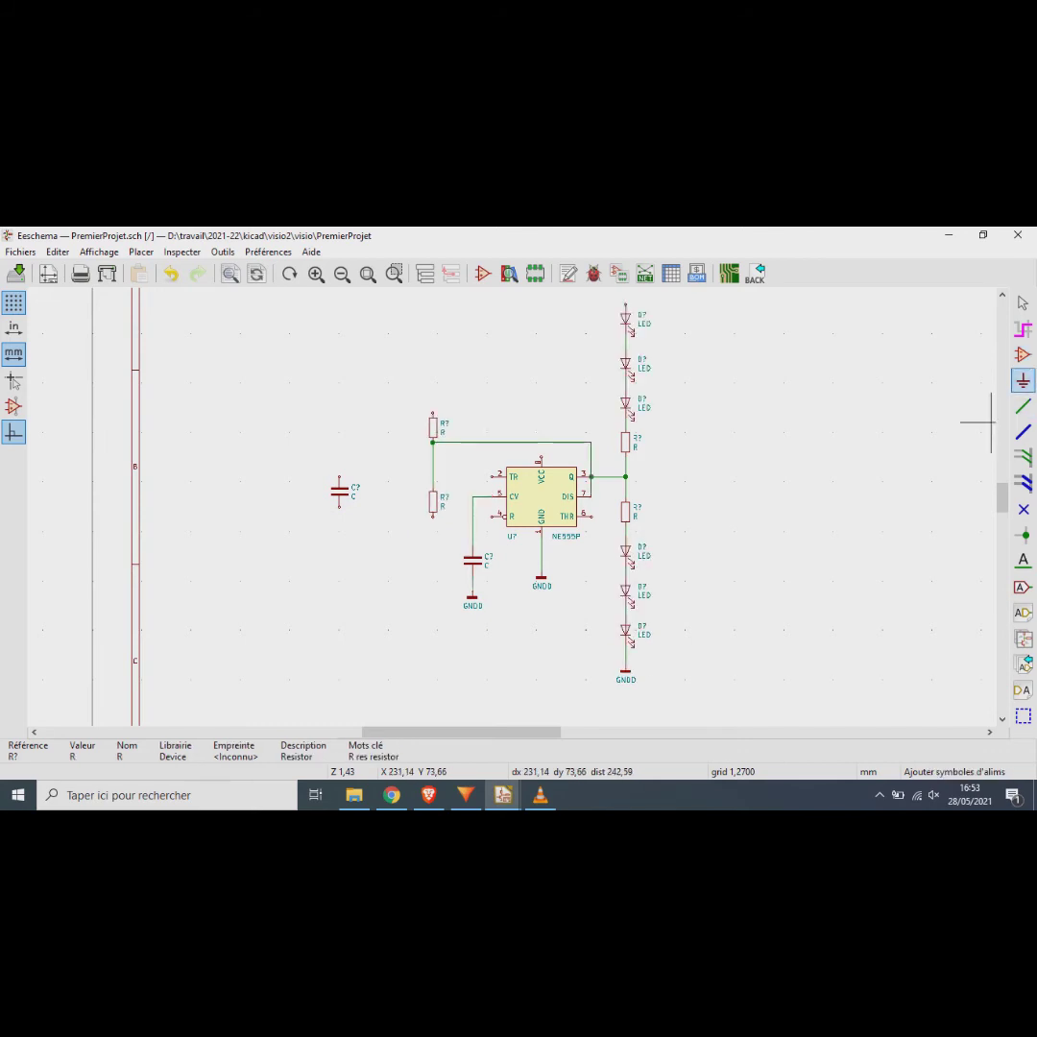
Step: Add a VCC power symbol above the VCC pin of the NE555P
{"action": "left_click", "coordinate": [685, 428]}
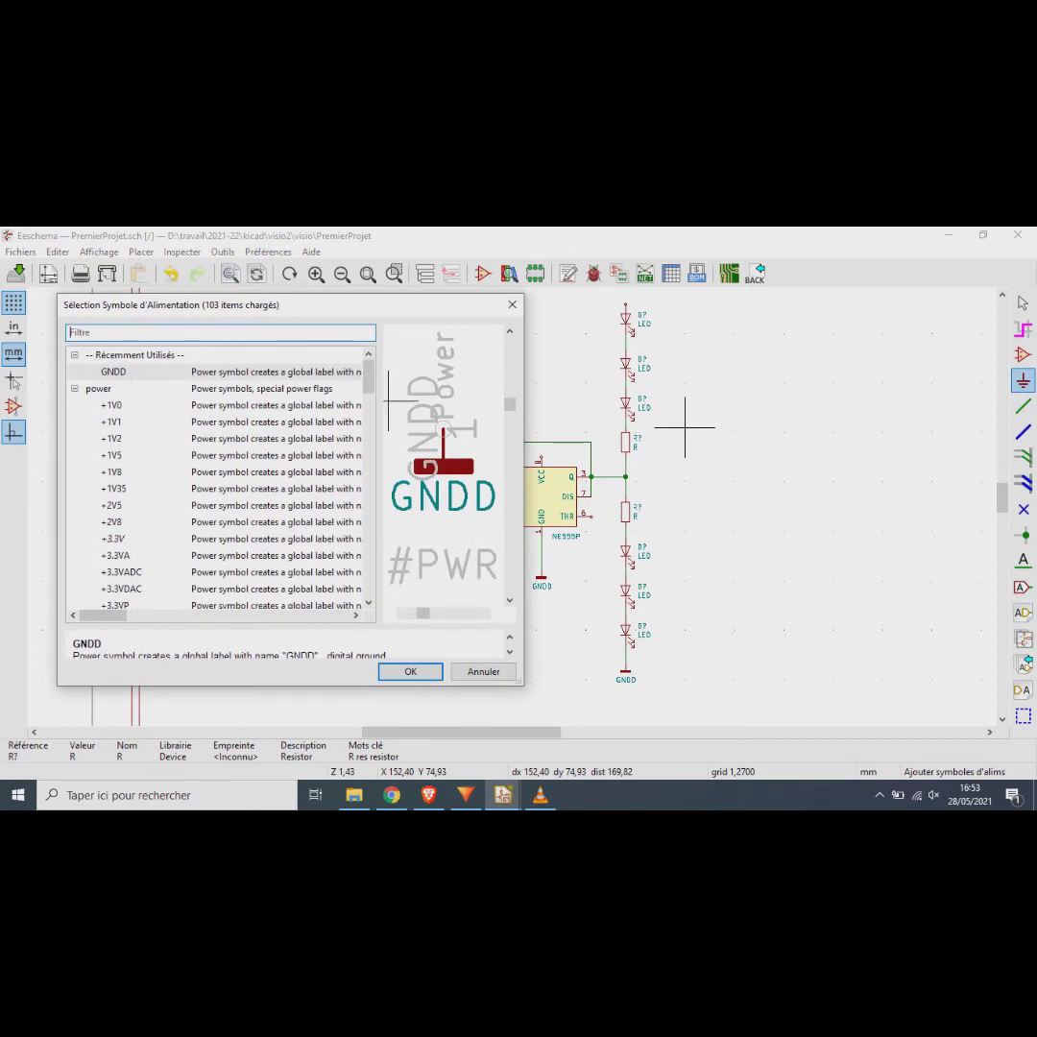
{"action": "type", "text": "vcc"}
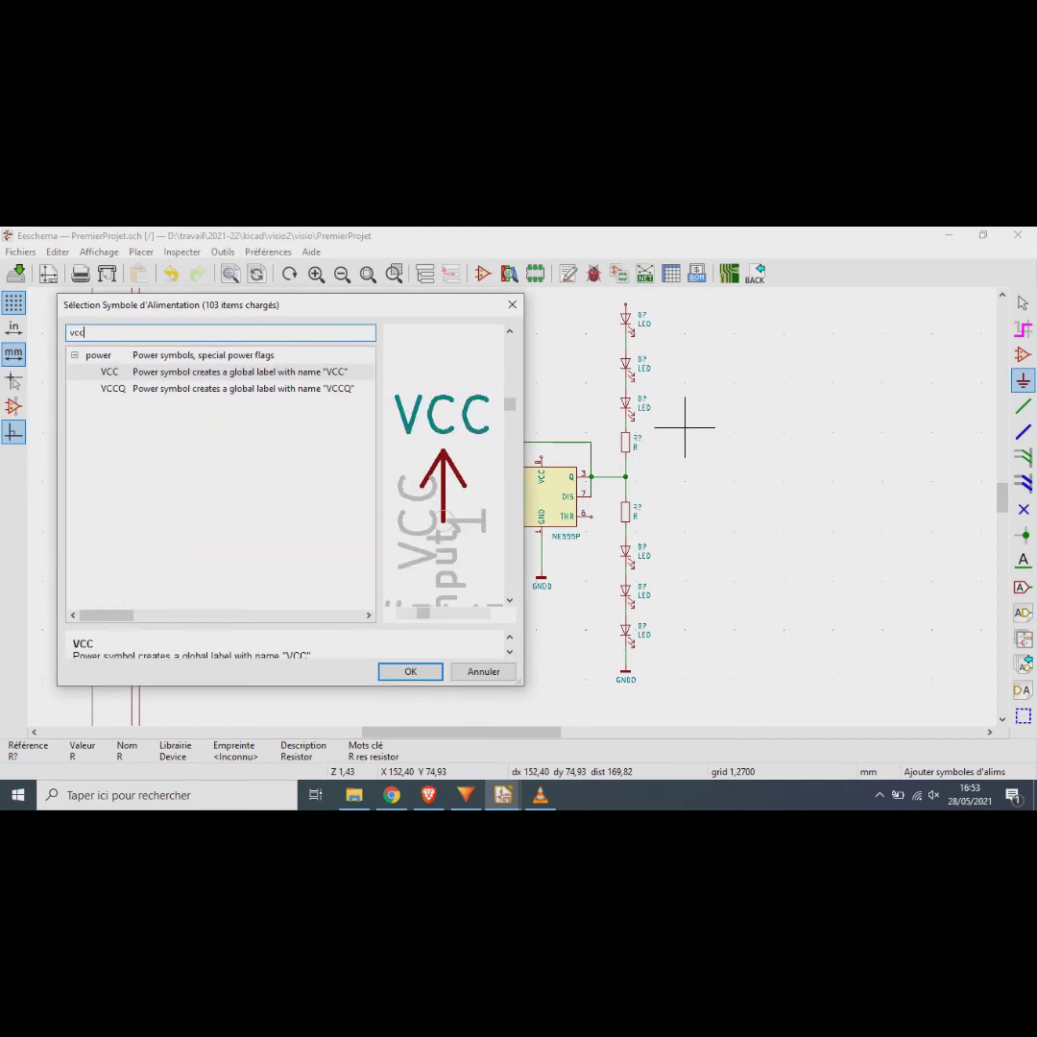
{"action": "left_click", "coordinate": [192, 372]}
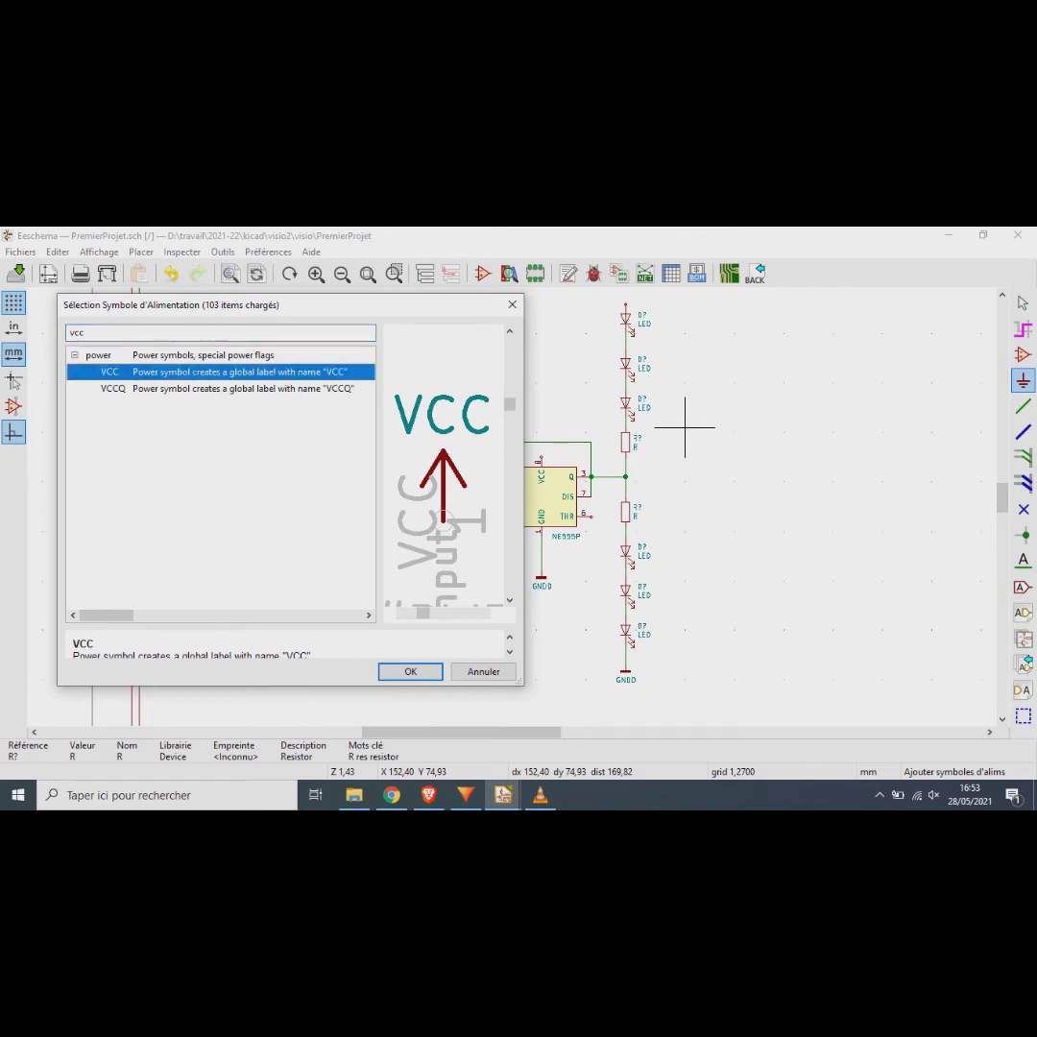
{"action": "key", "text": "Return"}
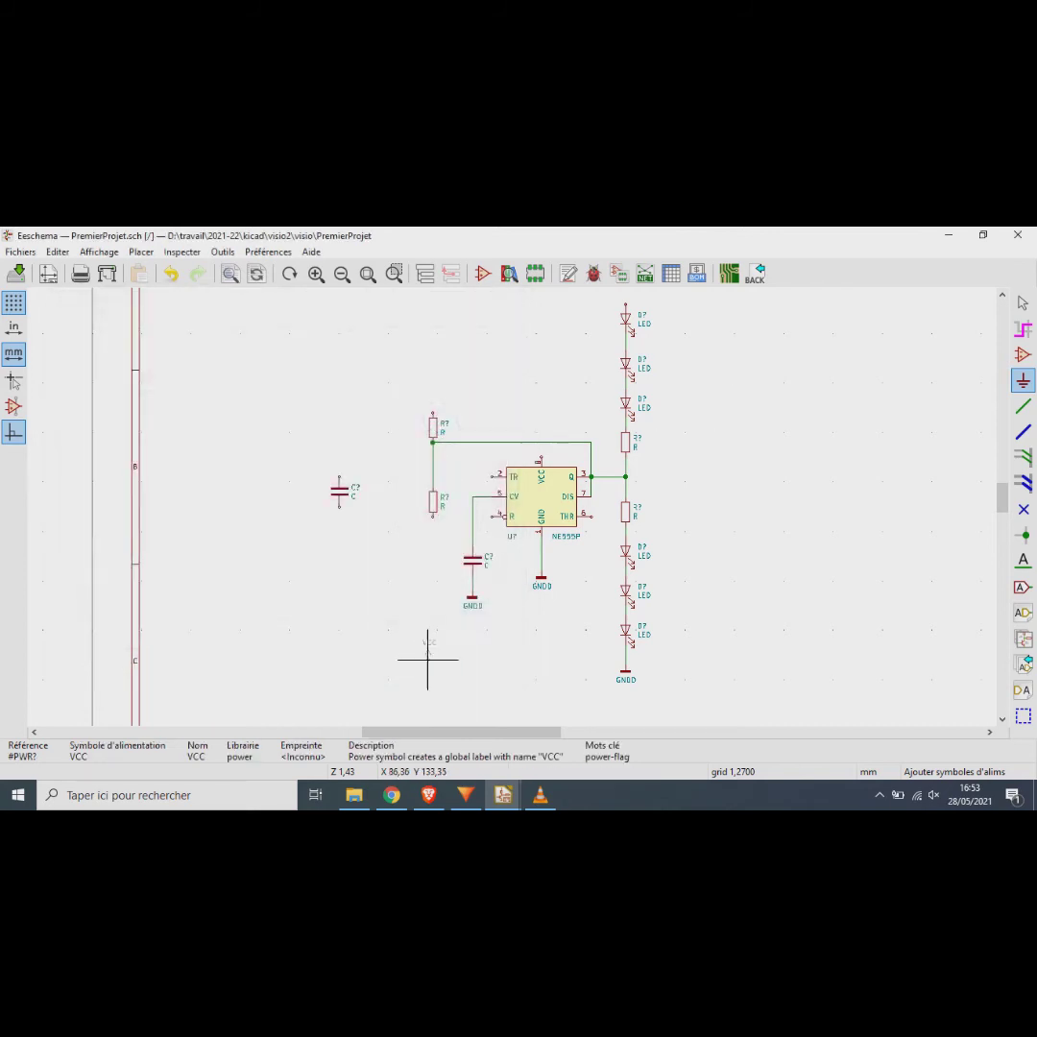
{"action": "left_click", "coordinate": [542, 367]}
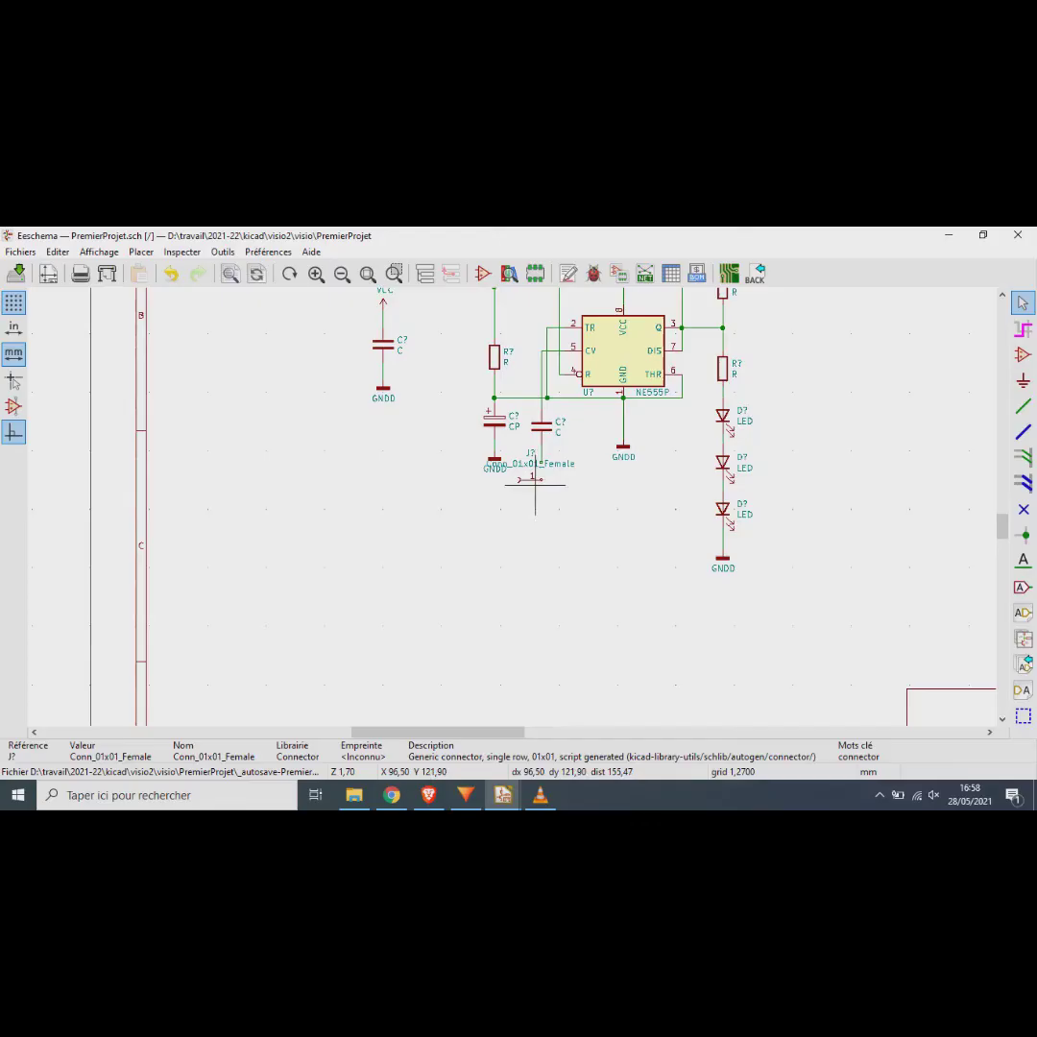
Step: Hide the value field of the Conn_01x01_Female connector below the capacitor on the NE555P's CV pin
{"action": "right_click", "coordinate": [535, 477]}
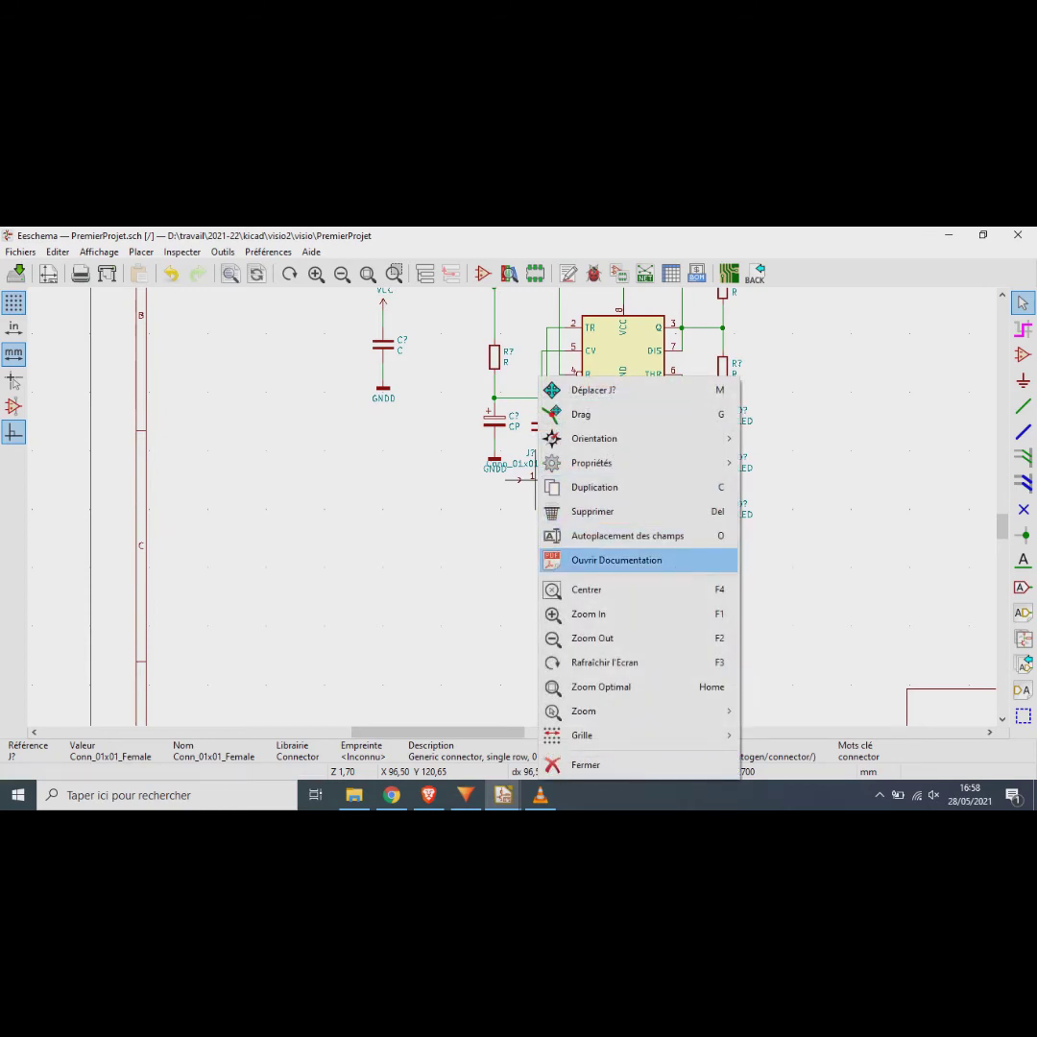
{"action": "mouse_move", "coordinate": [614, 463]}
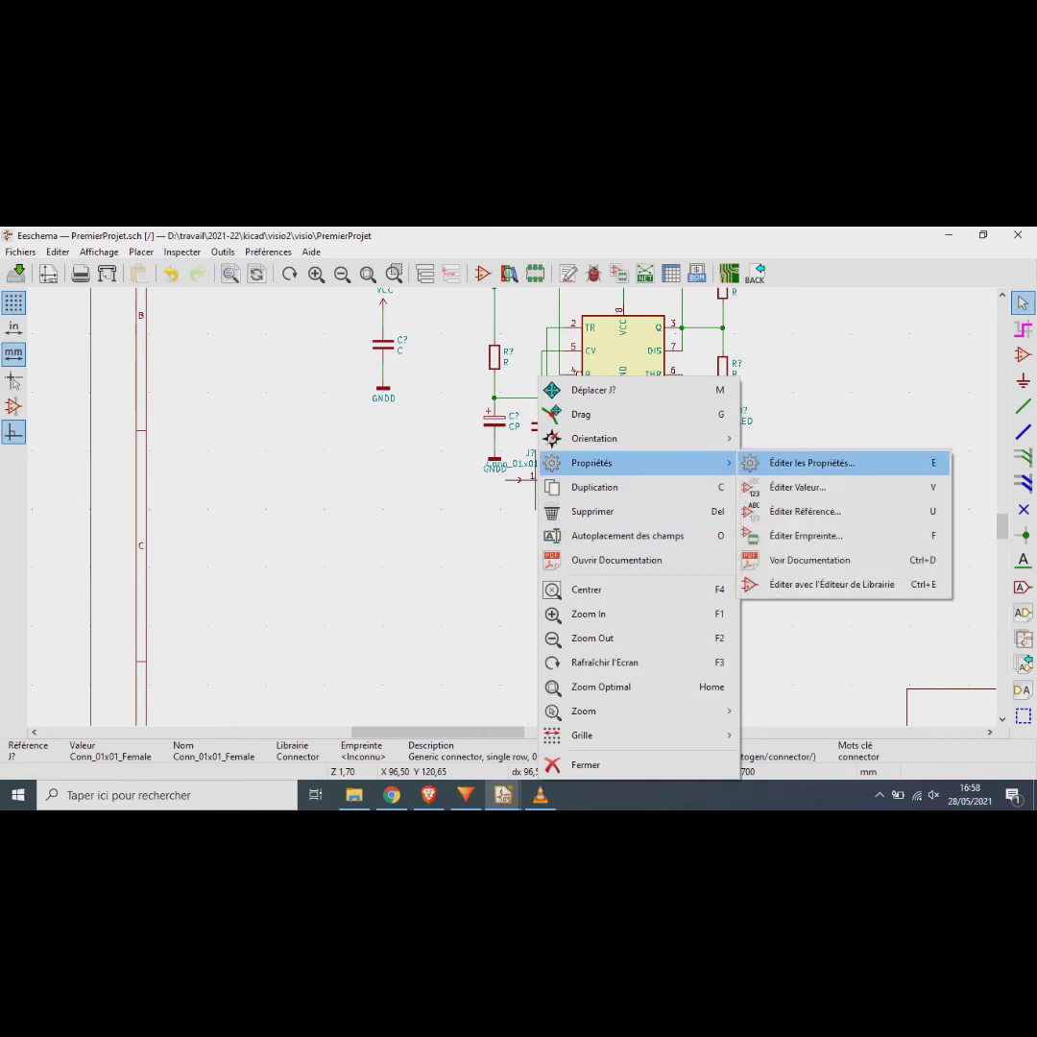
{"action": "left_click", "coordinate": [812, 463]}
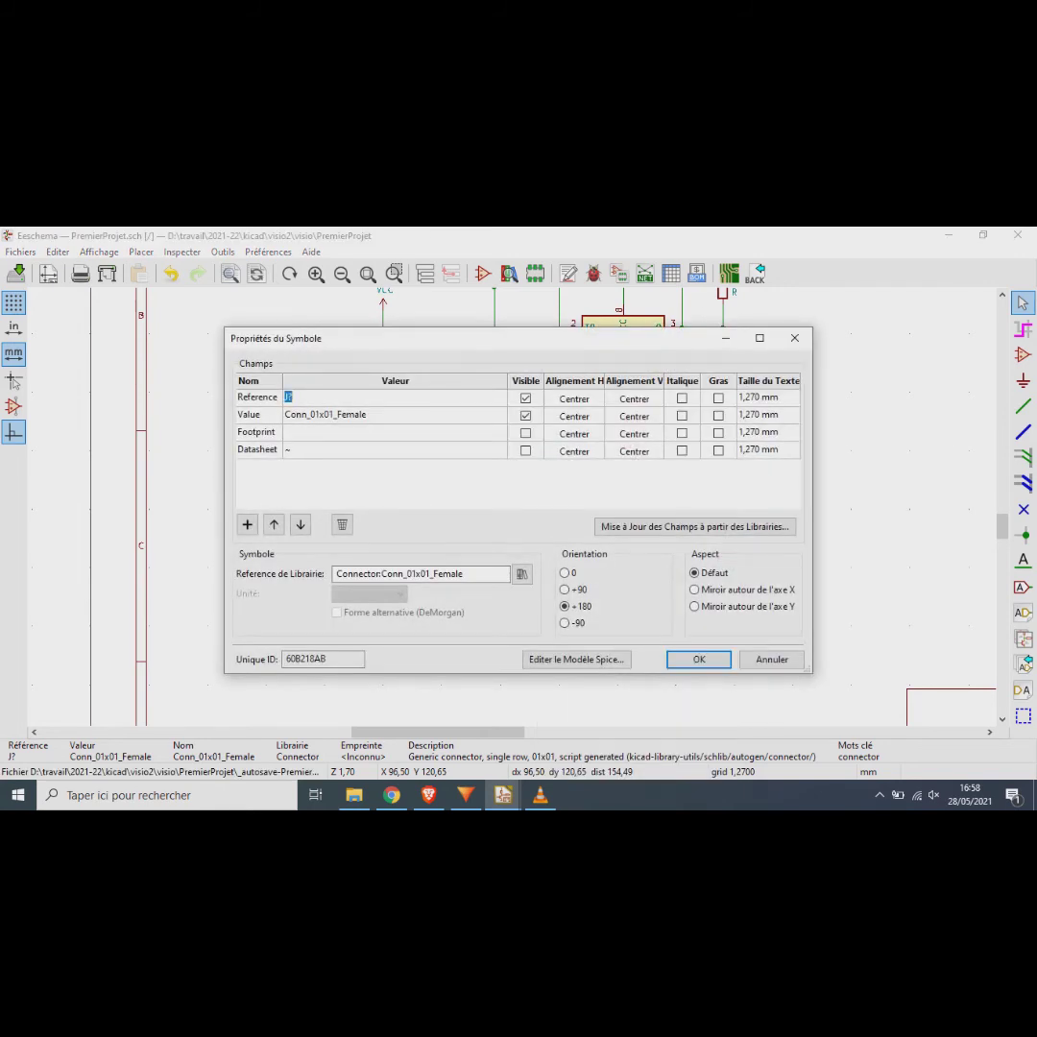
{"action": "left_click", "coordinate": [526, 416]}
{"action": "left_click", "coordinate": [700, 660]}
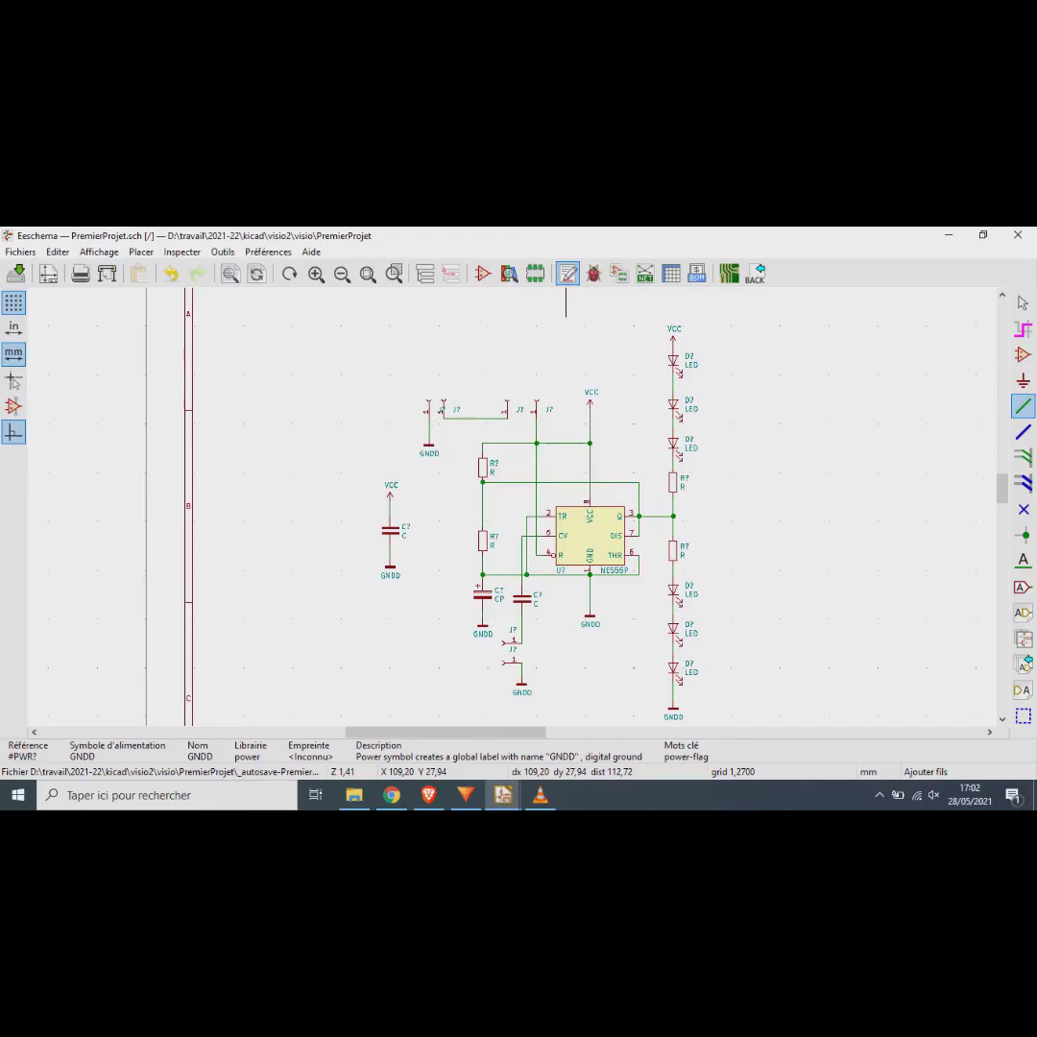
Step: Annotate the entire schematic, keeping existing annotation, sorting components by X position and using the first free number after 0
{"action": "left_click", "coordinate": [266, 283]}
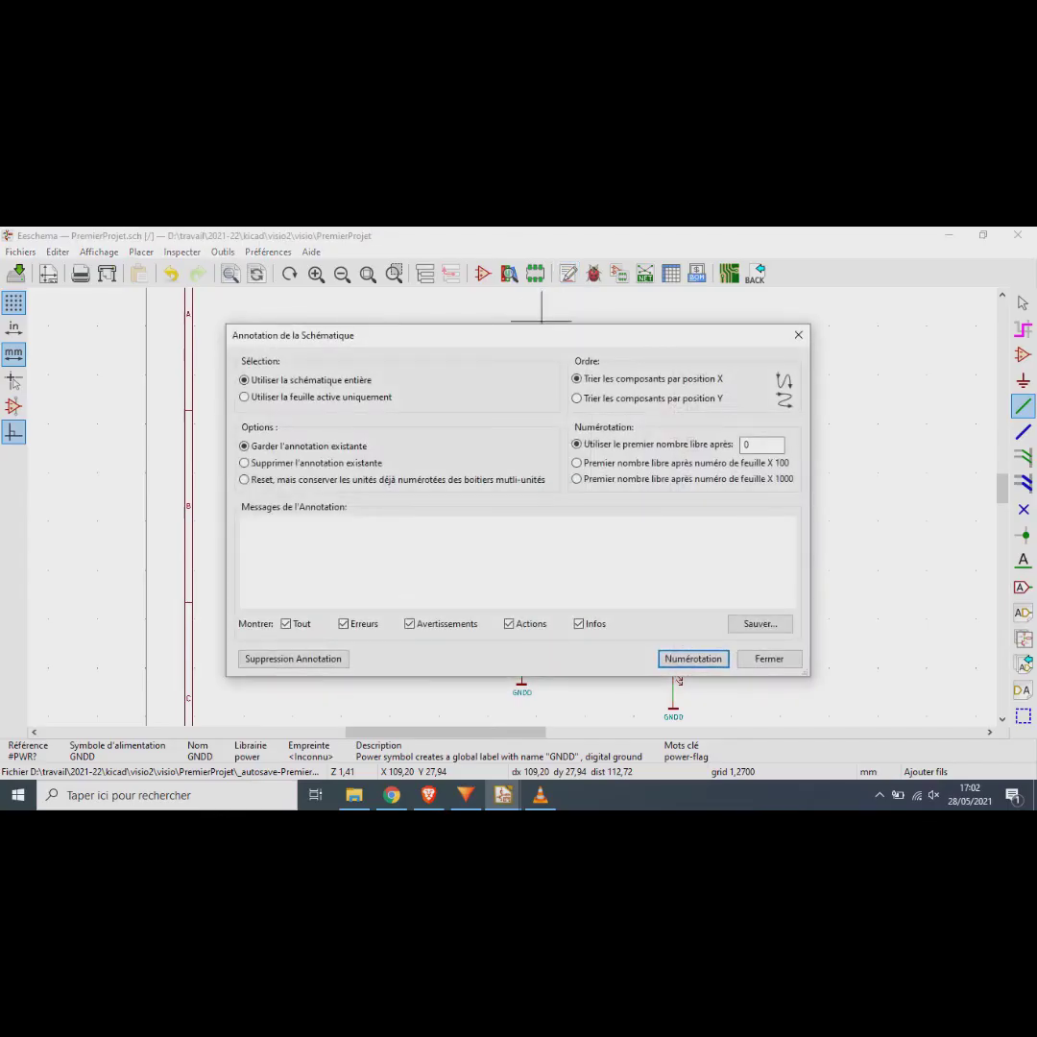
{"action": "left_click", "coordinate": [693, 659]}
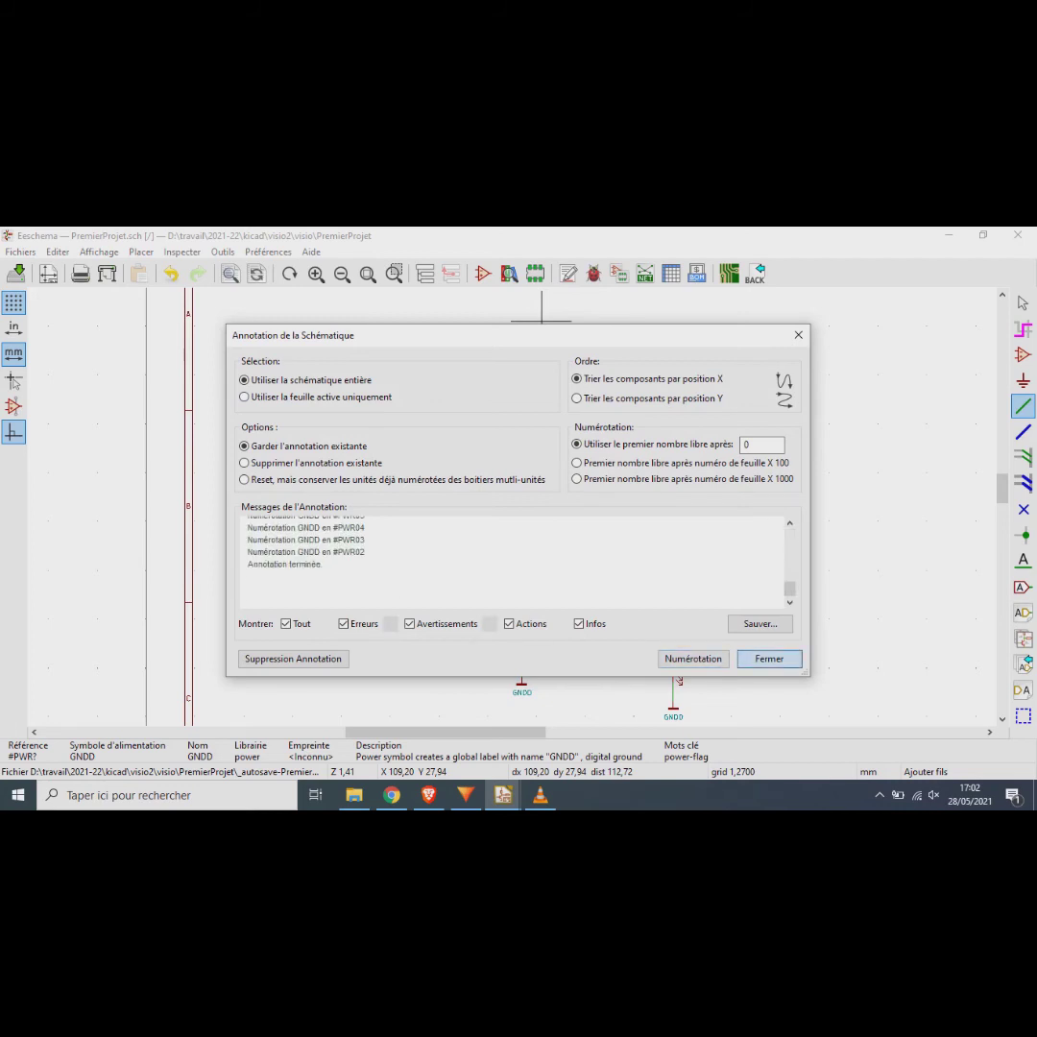
{"action": "left_click", "coordinate": [770, 659]}
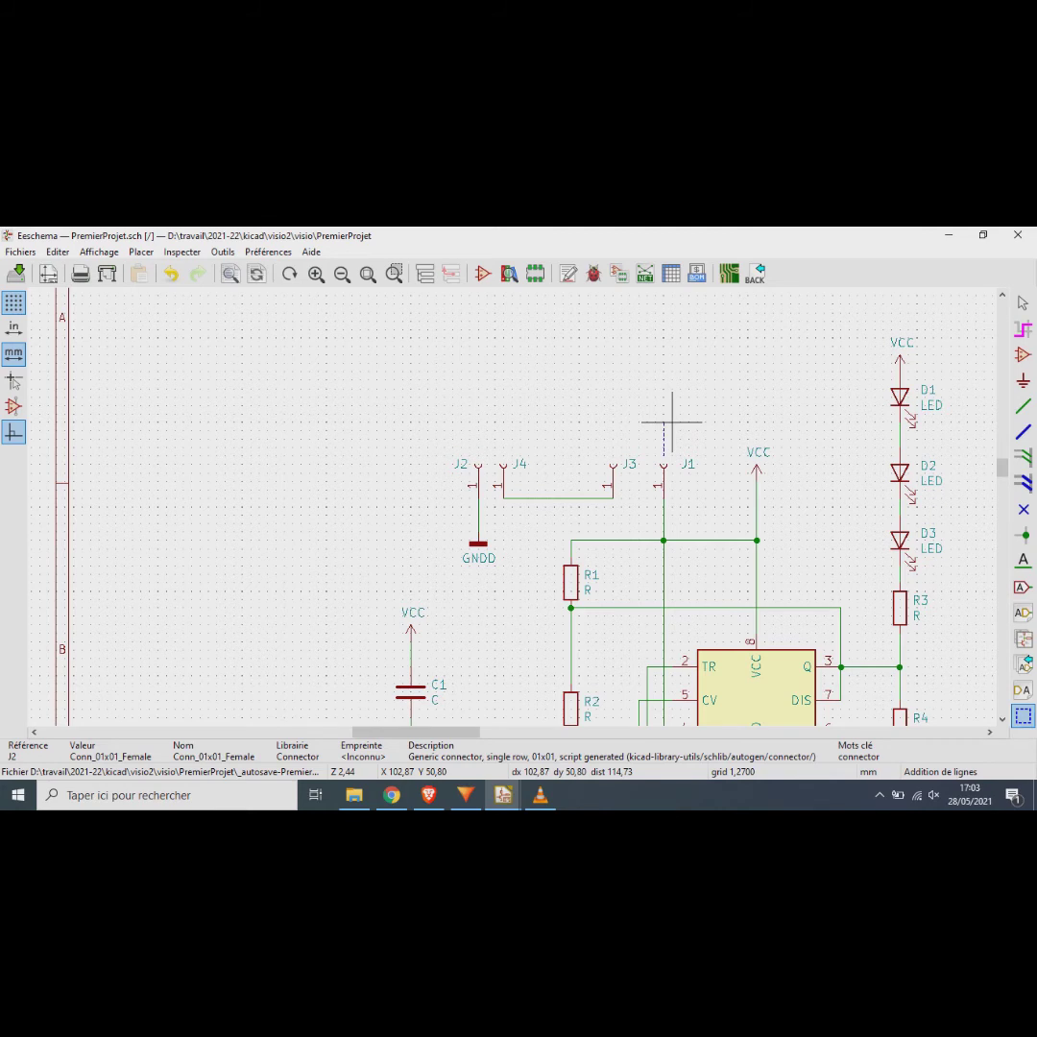
Step: Finish the dashed graphic line above connector J1 and remove its short horizontal segment, keeping only the vertical one
{"action": "right_click", "coordinate": [673, 422]}
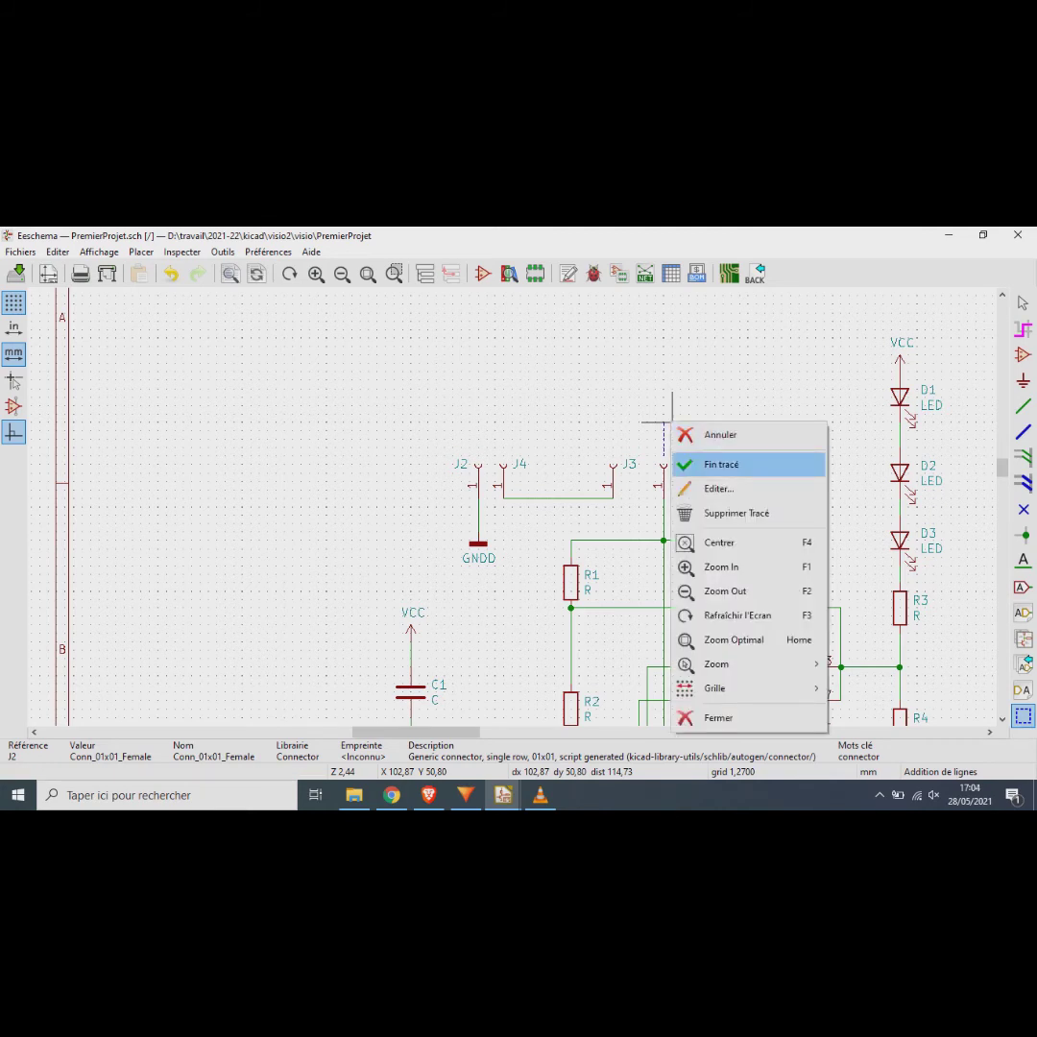
{"action": "left_click", "coordinate": [721, 465]}
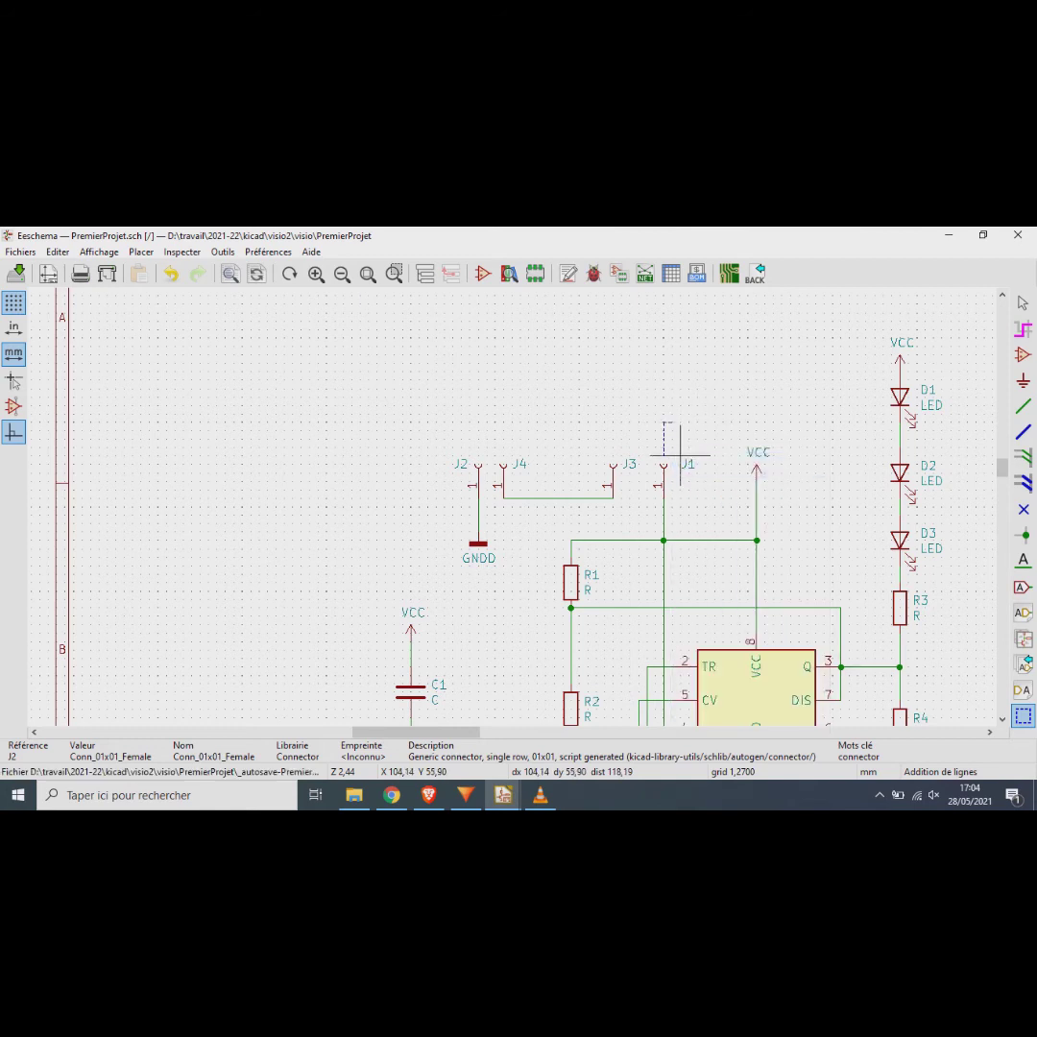
{"action": "scroll", "coordinate": [674, 434], "scroll_direction": "up", "scroll_amount": 1}
{"action": "scroll", "coordinate": [512, 503], "scroll_direction": "up", "scroll_amount": 5}
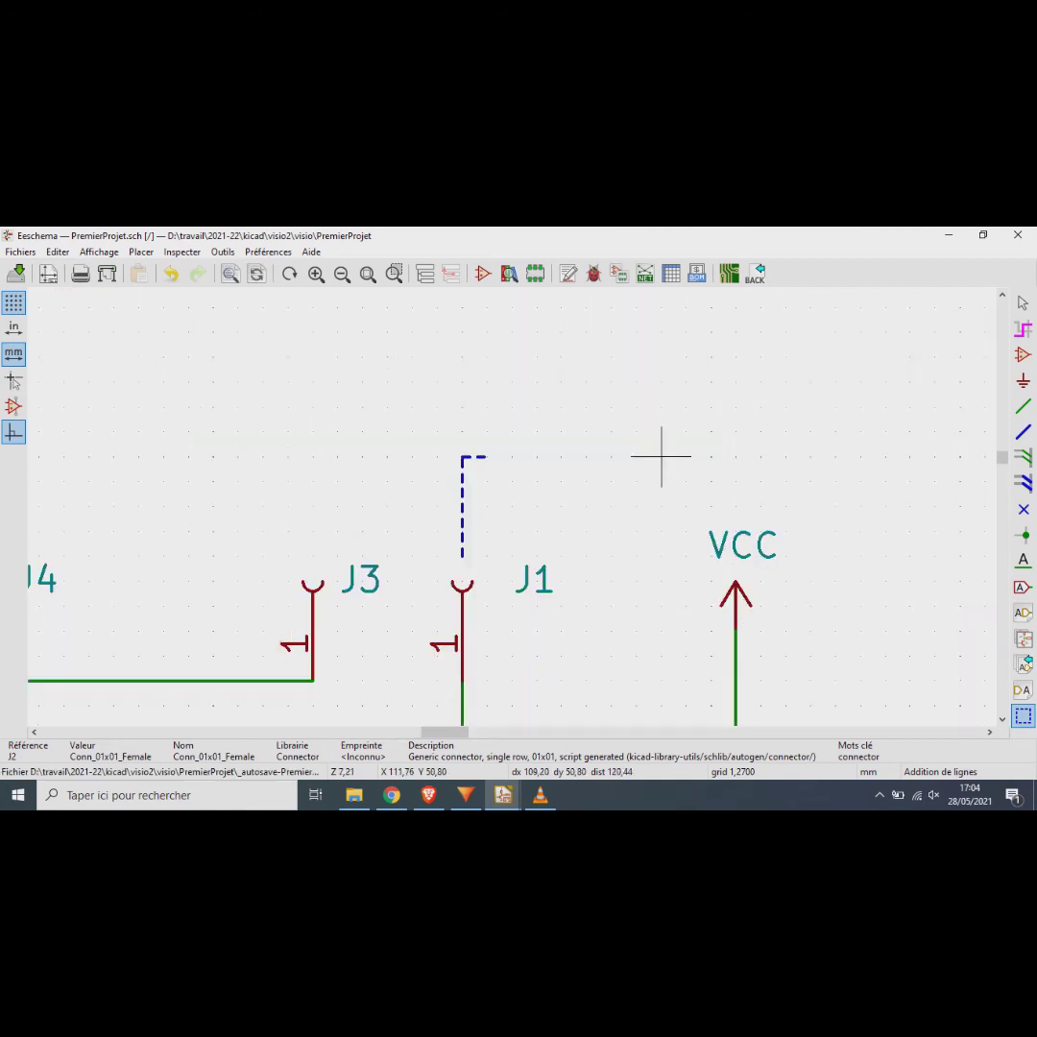
{"action": "left_click", "coordinate": [1024, 304]}
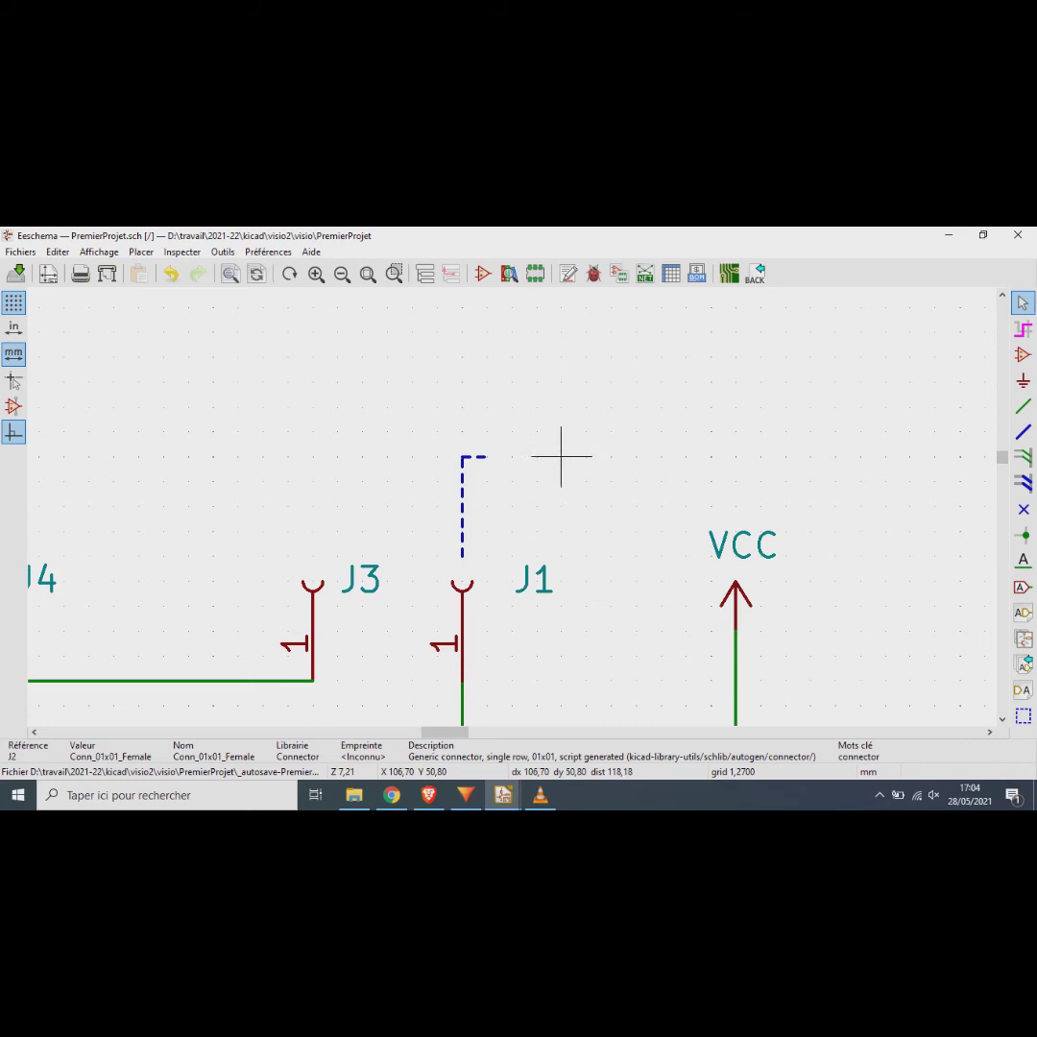
{"action": "left_click", "coordinate": [487, 457]}
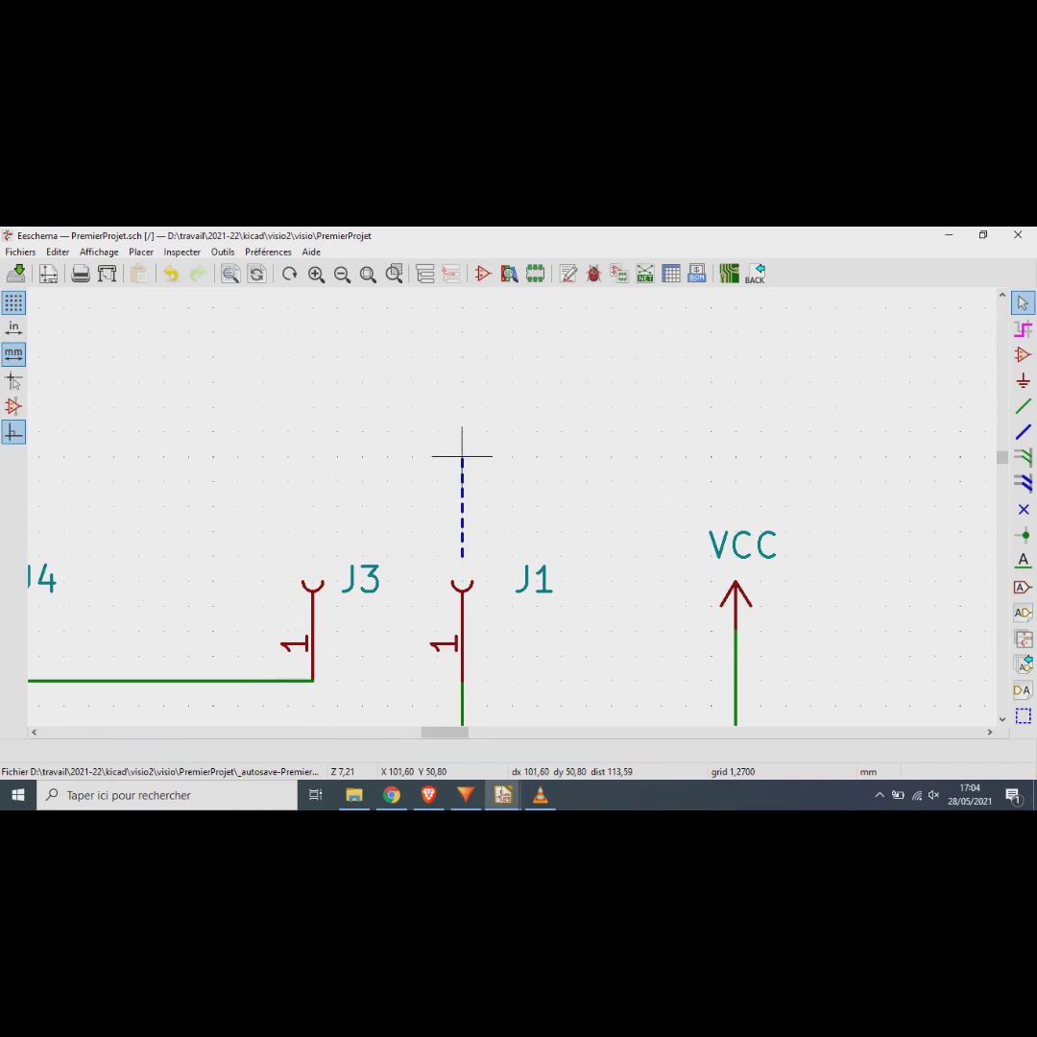
Step: Set the line style of the vertical graphic line above J1 to solid (Solide)
{"action": "right_click", "coordinate": [462, 457]}
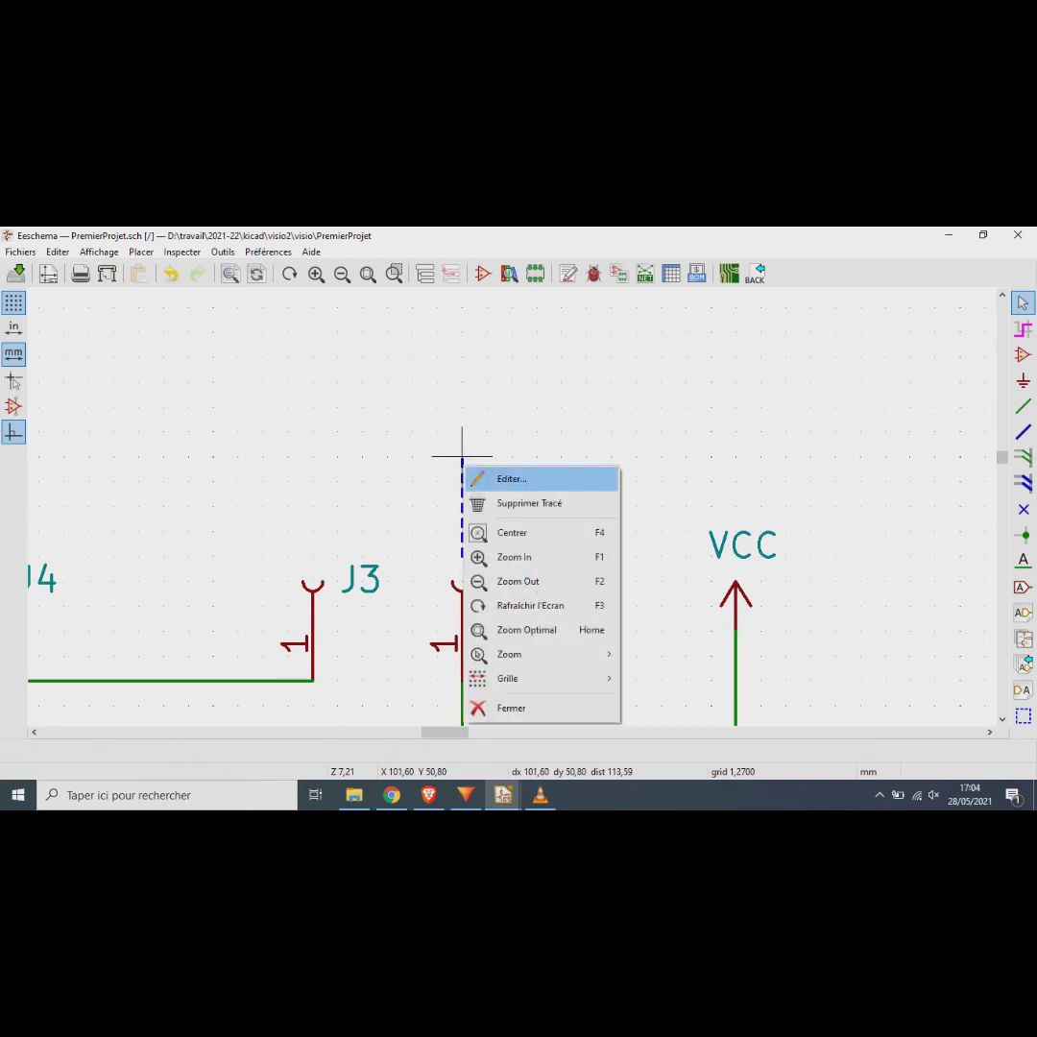
{"action": "left_click", "coordinate": [509, 478]}
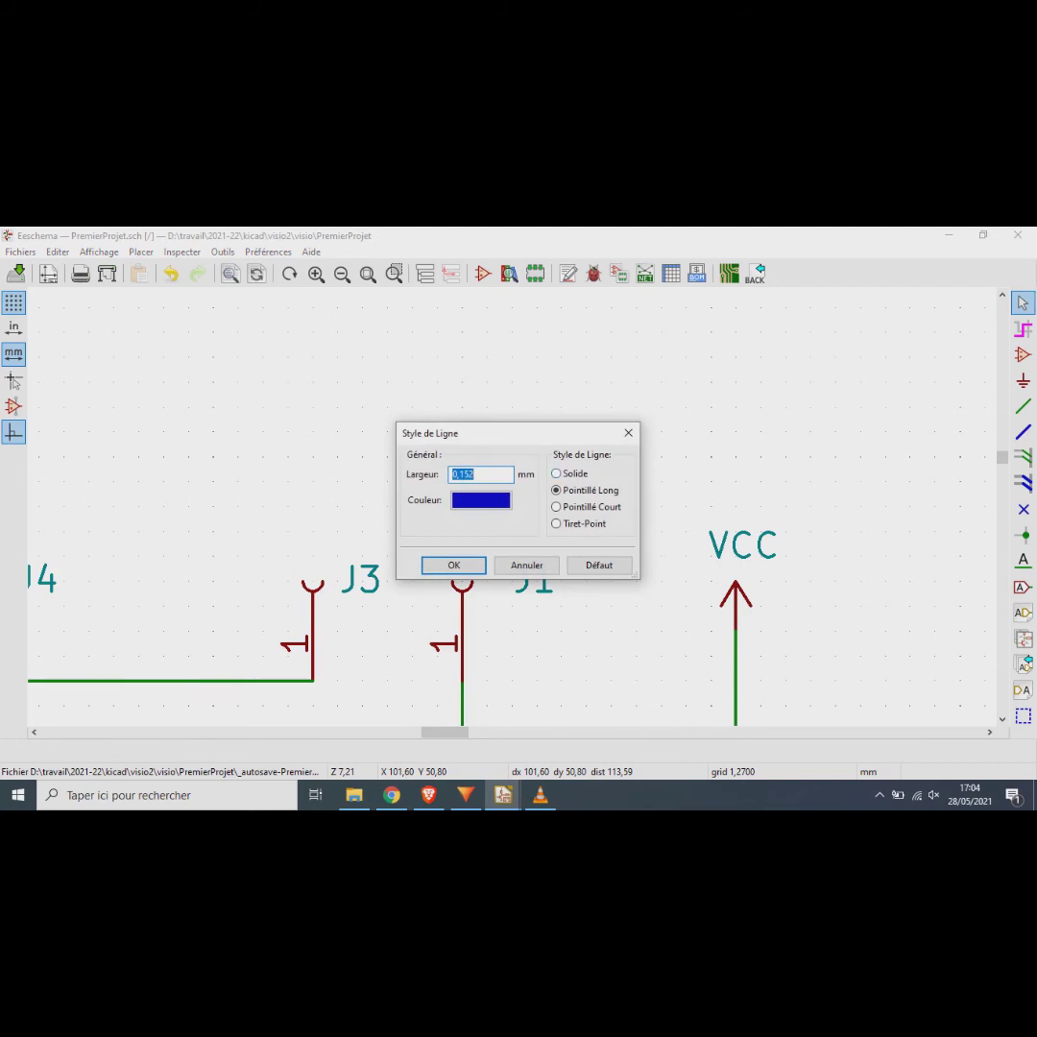
{"action": "left_click", "coordinate": [558, 474]}
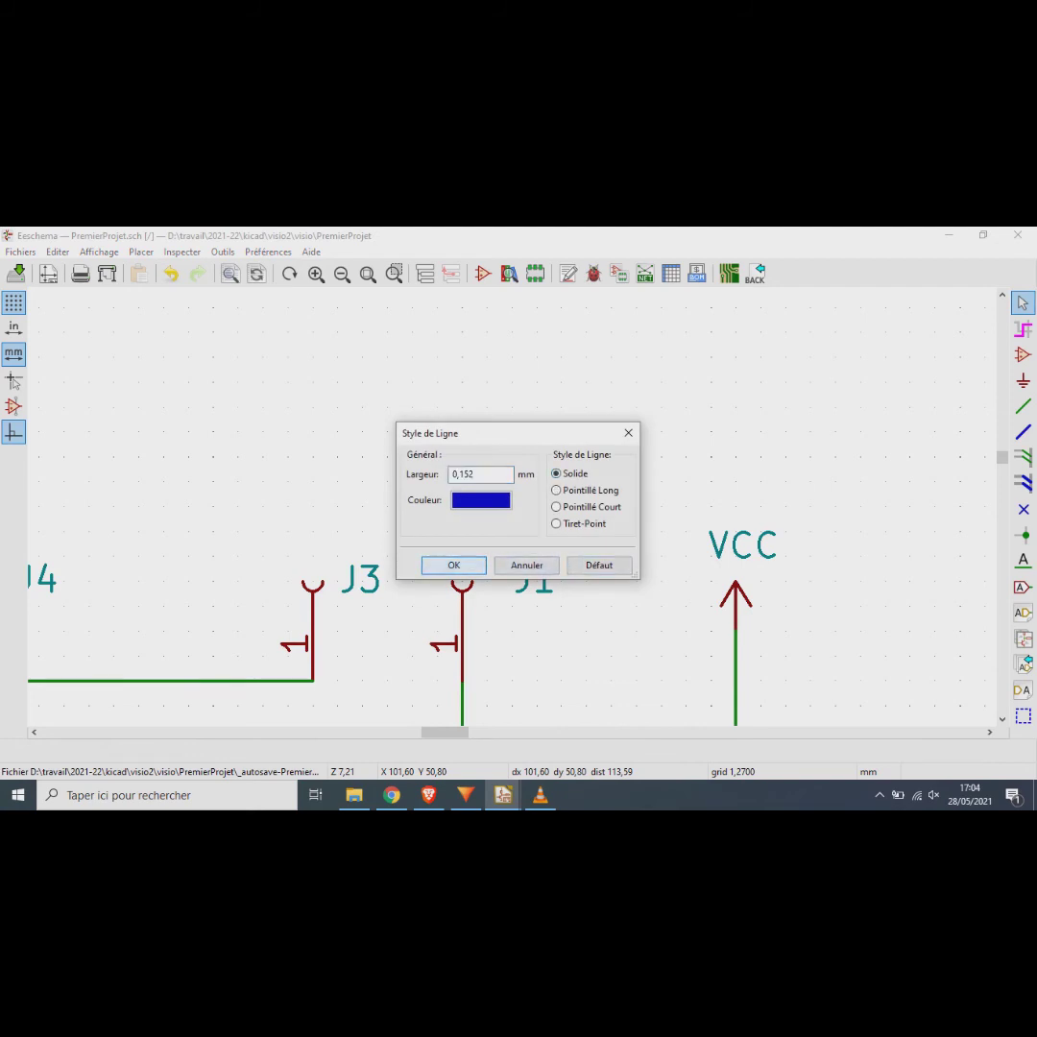
{"action": "left_click", "coordinate": [453, 564]}
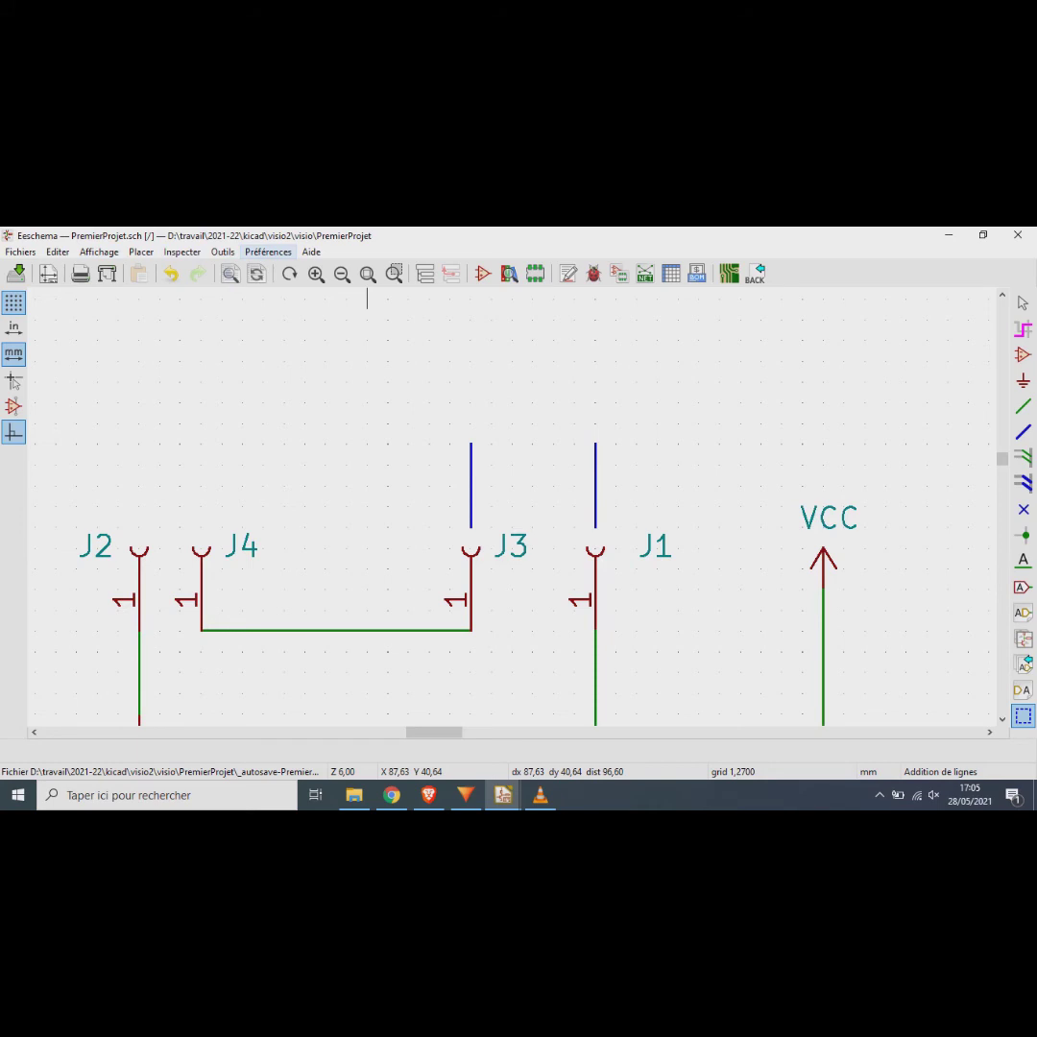
Step: Place the graphic text "Interrupteur" above the two vertical lines over connectors J3 and J1
{"action": "left_click", "coordinate": [141, 252]}
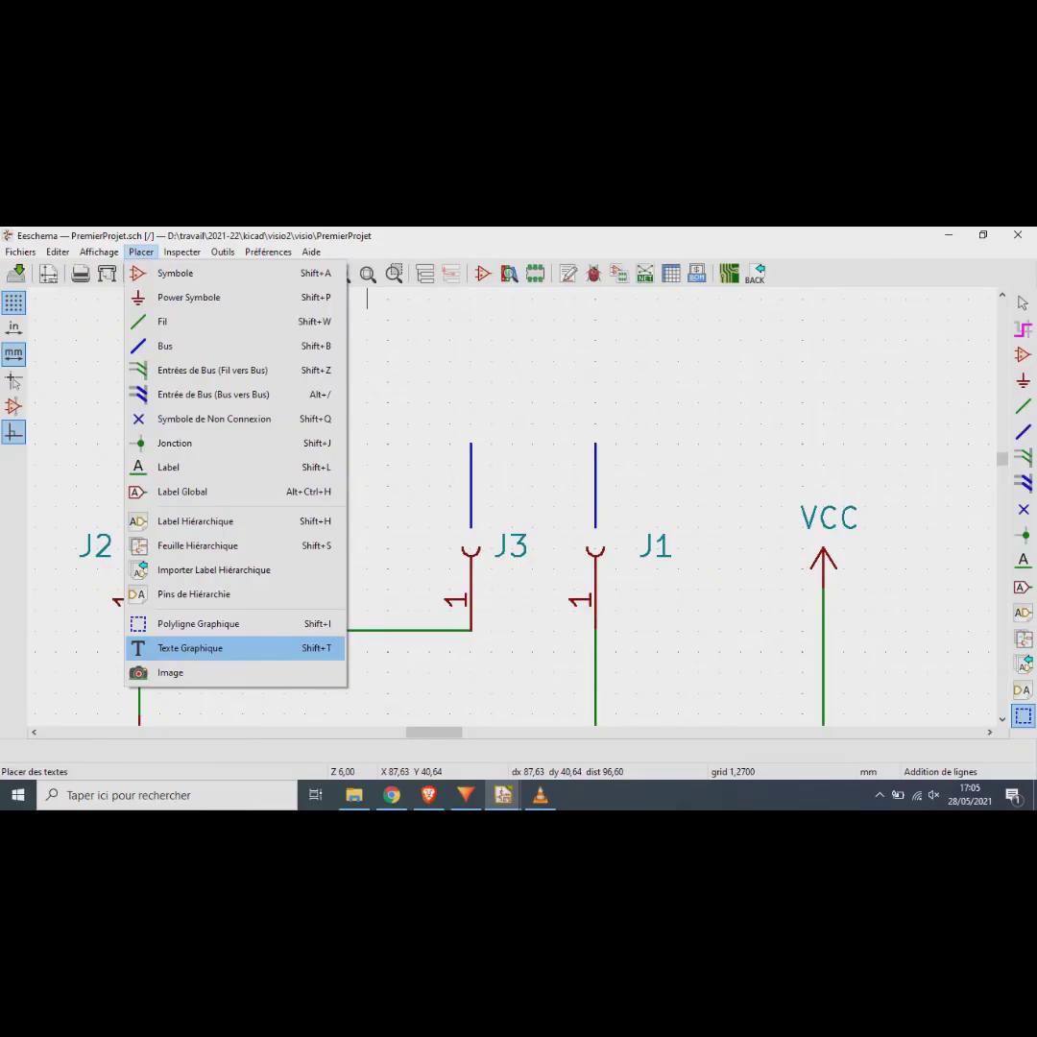
{"action": "left_click", "coordinate": [413, 779]}
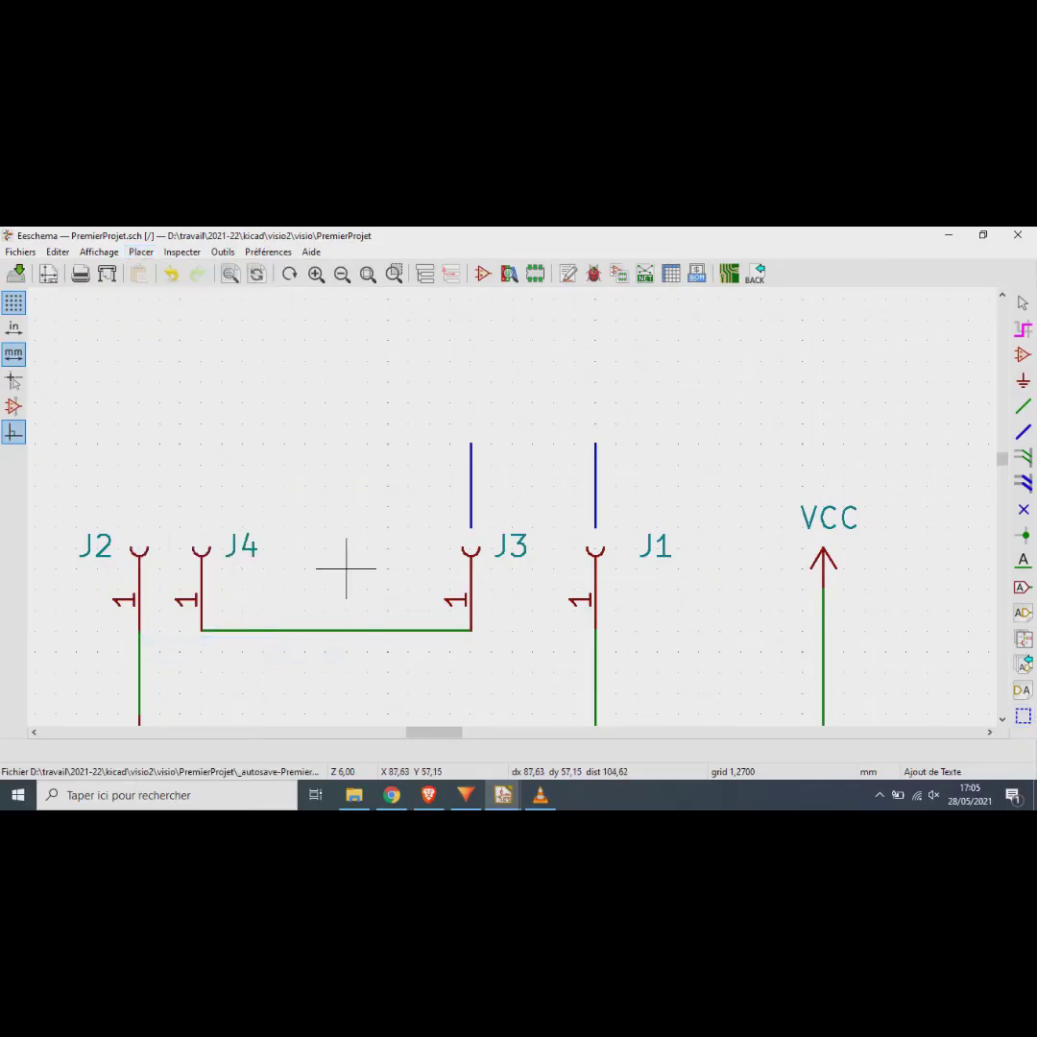
{"action": "left_click", "coordinate": [491, 423]}
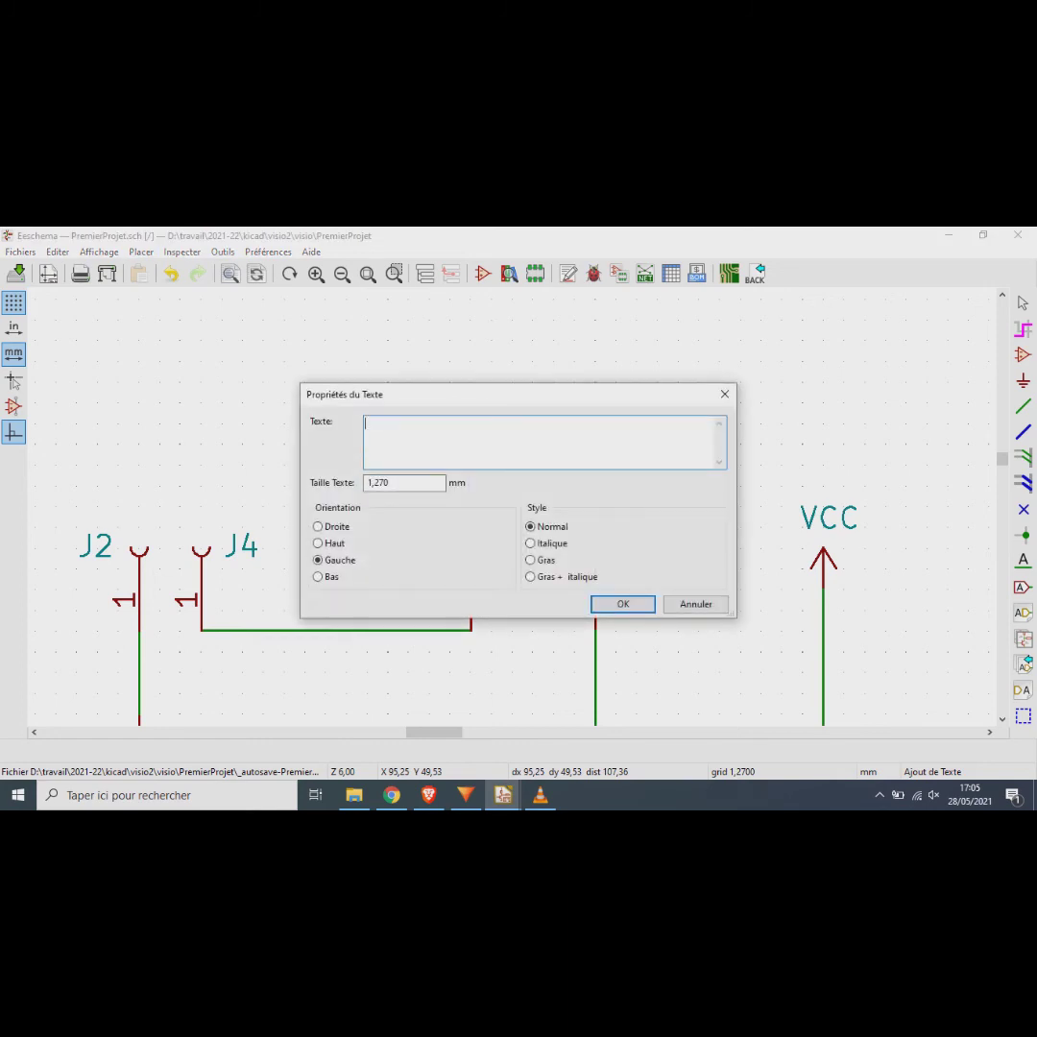
{"action": "type", "text": "Interrupteur"}
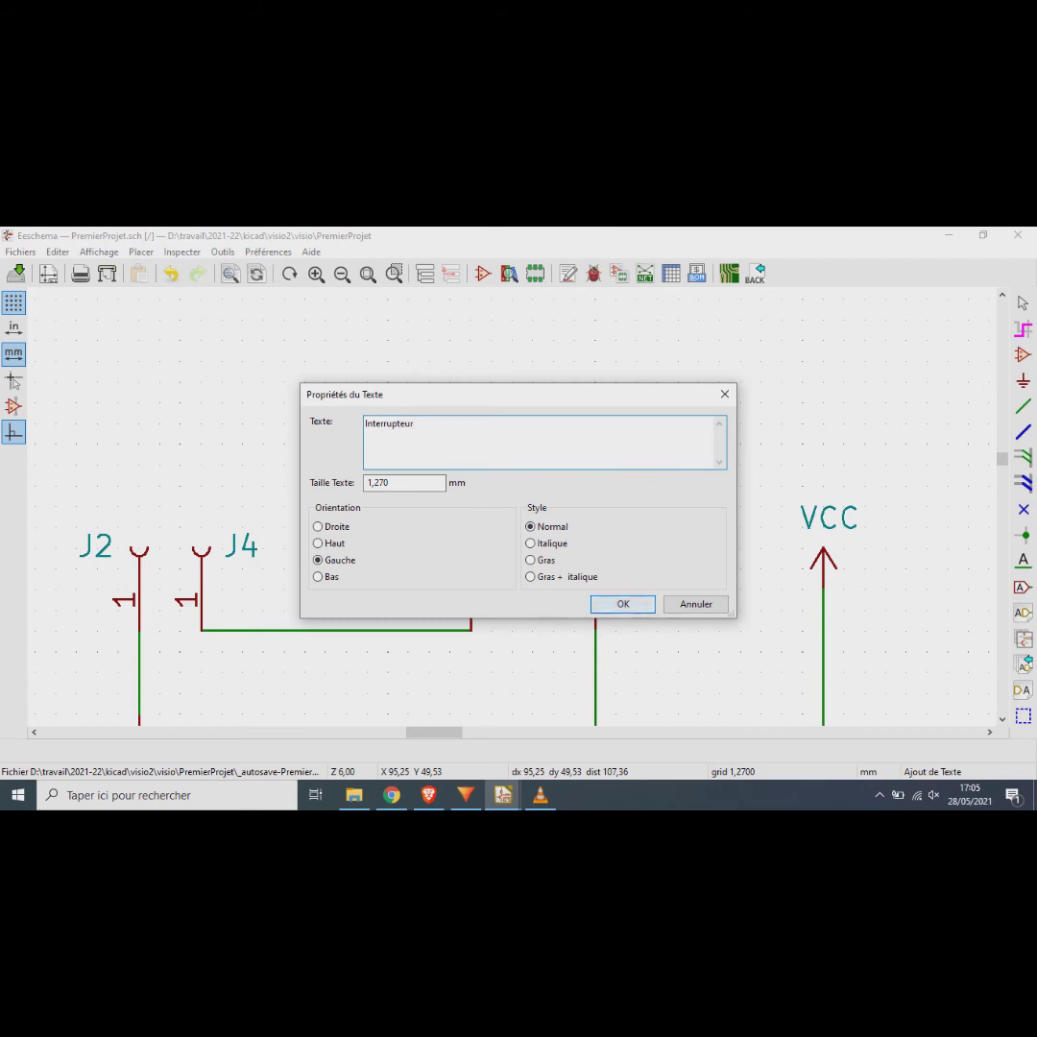
{"action": "key", "text": "Return"}
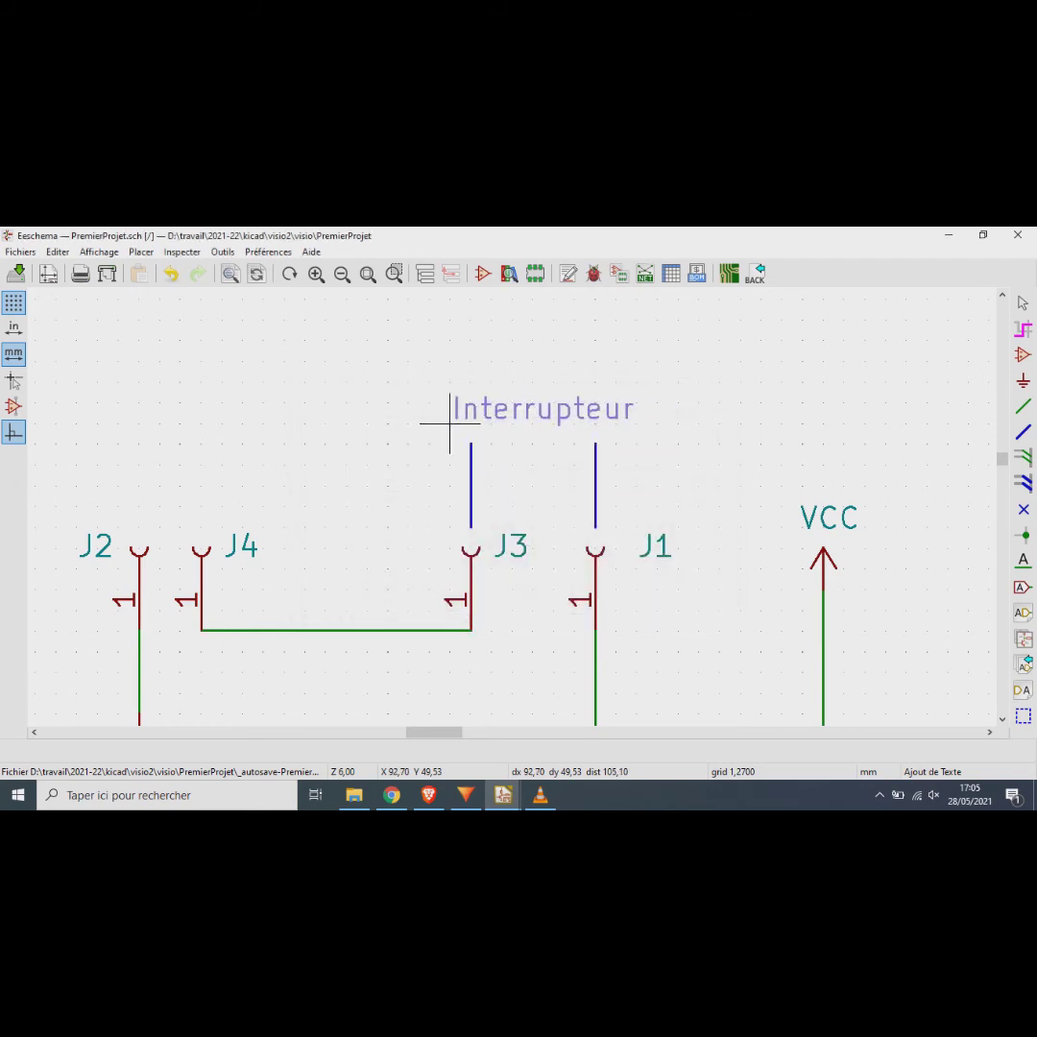
{"action": "left_click", "coordinate": [450, 423]}
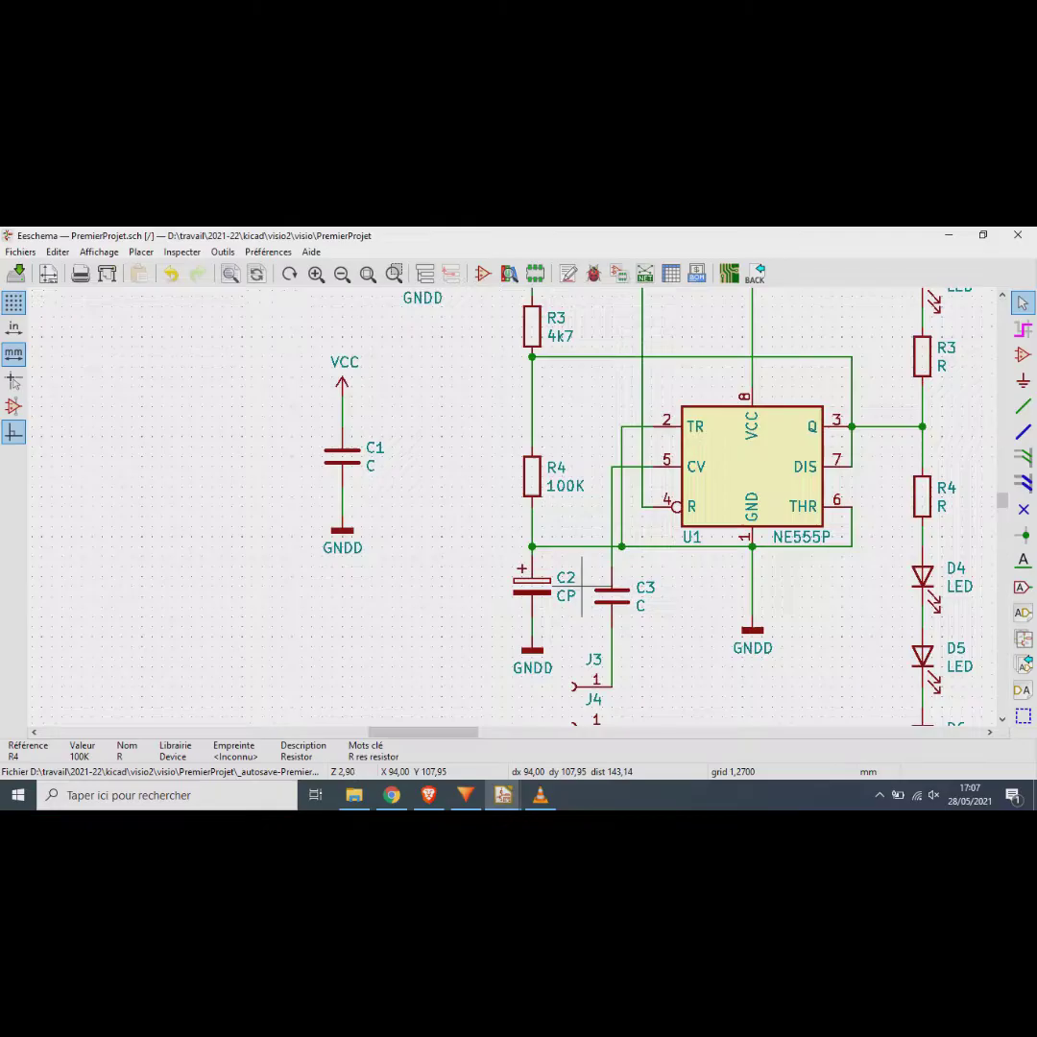
Step: Set the polarized capacitor's reference to C1 and its value to 4,7µ
{"action": "scroll", "coordinate": [500, 480], "scroll_direction": "up", "scroll_amount": 5}
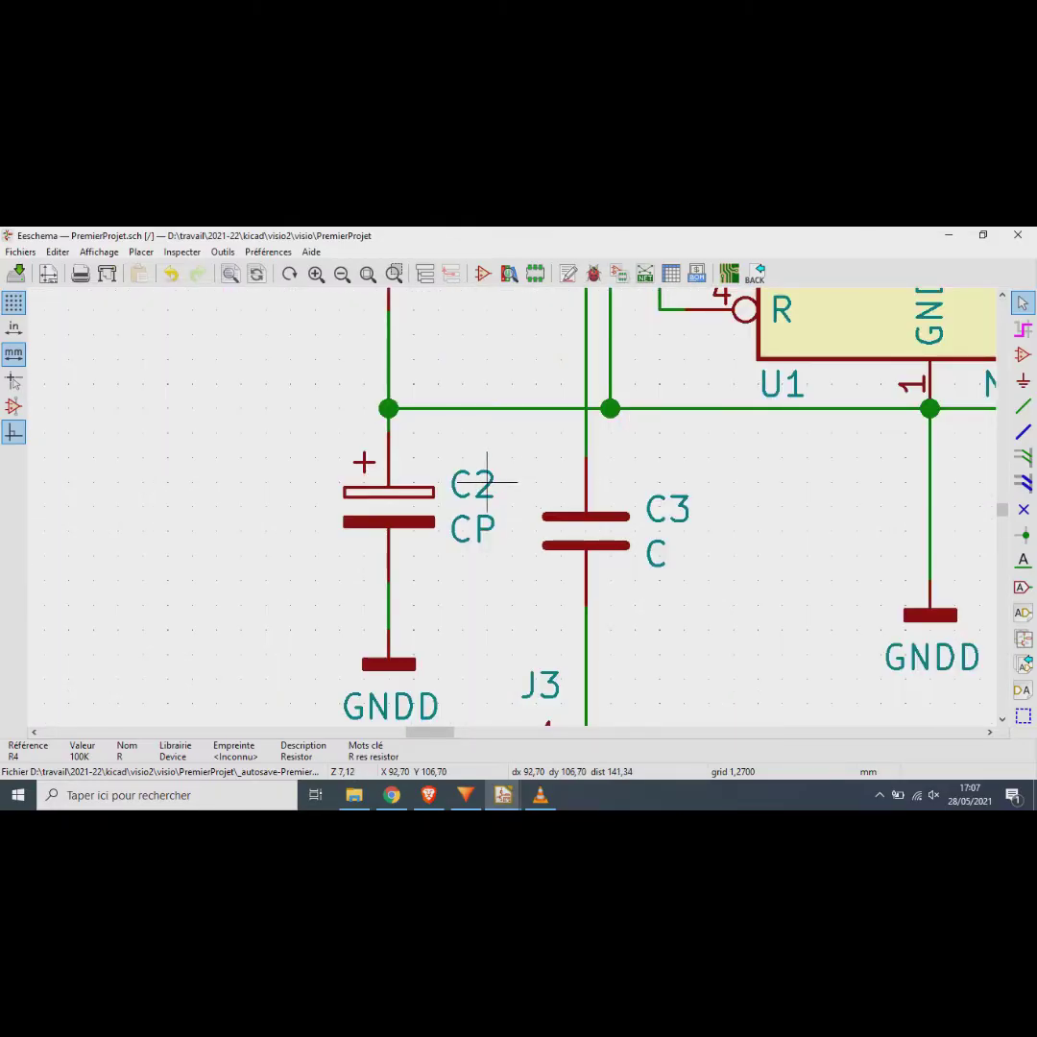
{"action": "double_click", "coordinate": [487, 484]}
{"action": "type", "text": "1"}
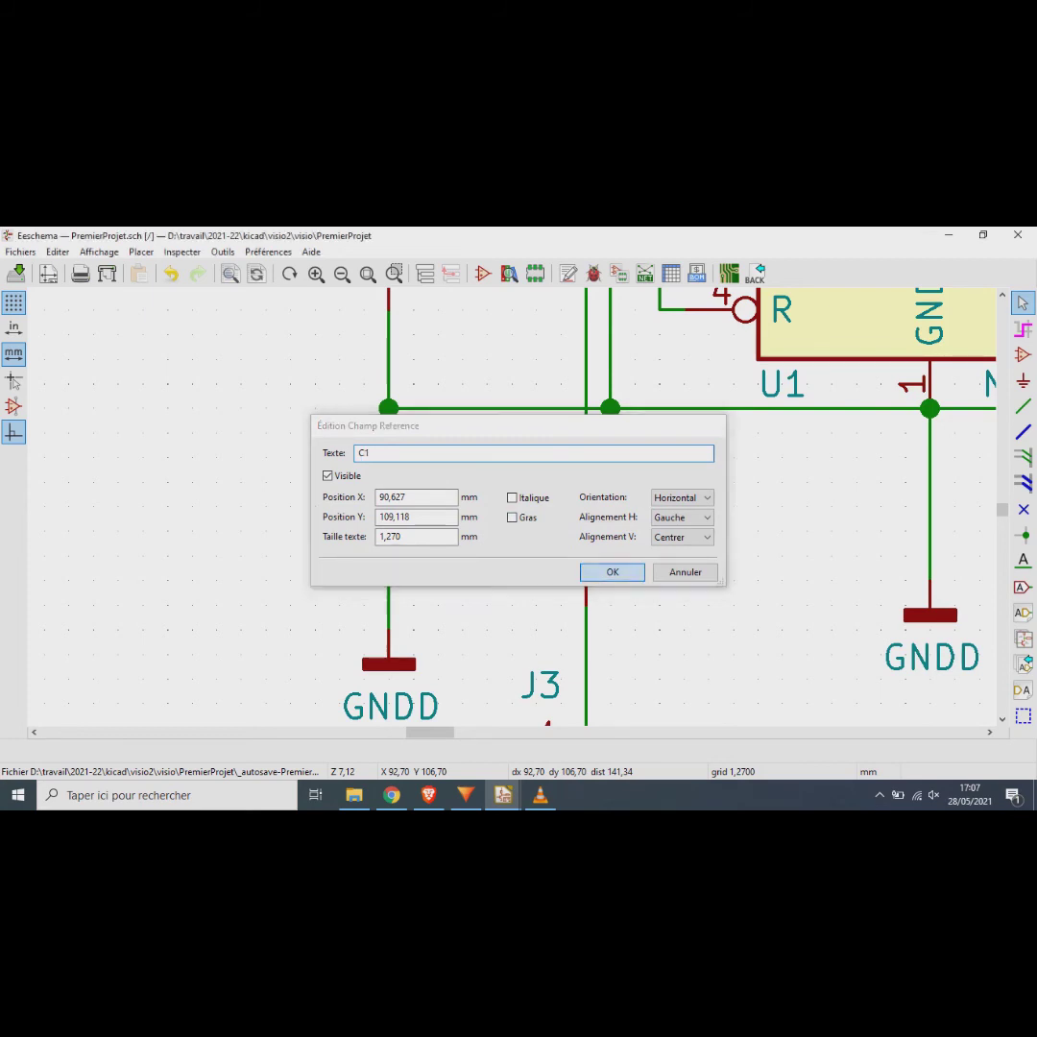
{"action": "key", "text": "Return"}
{"action": "double_click", "coordinate": [462, 529]}
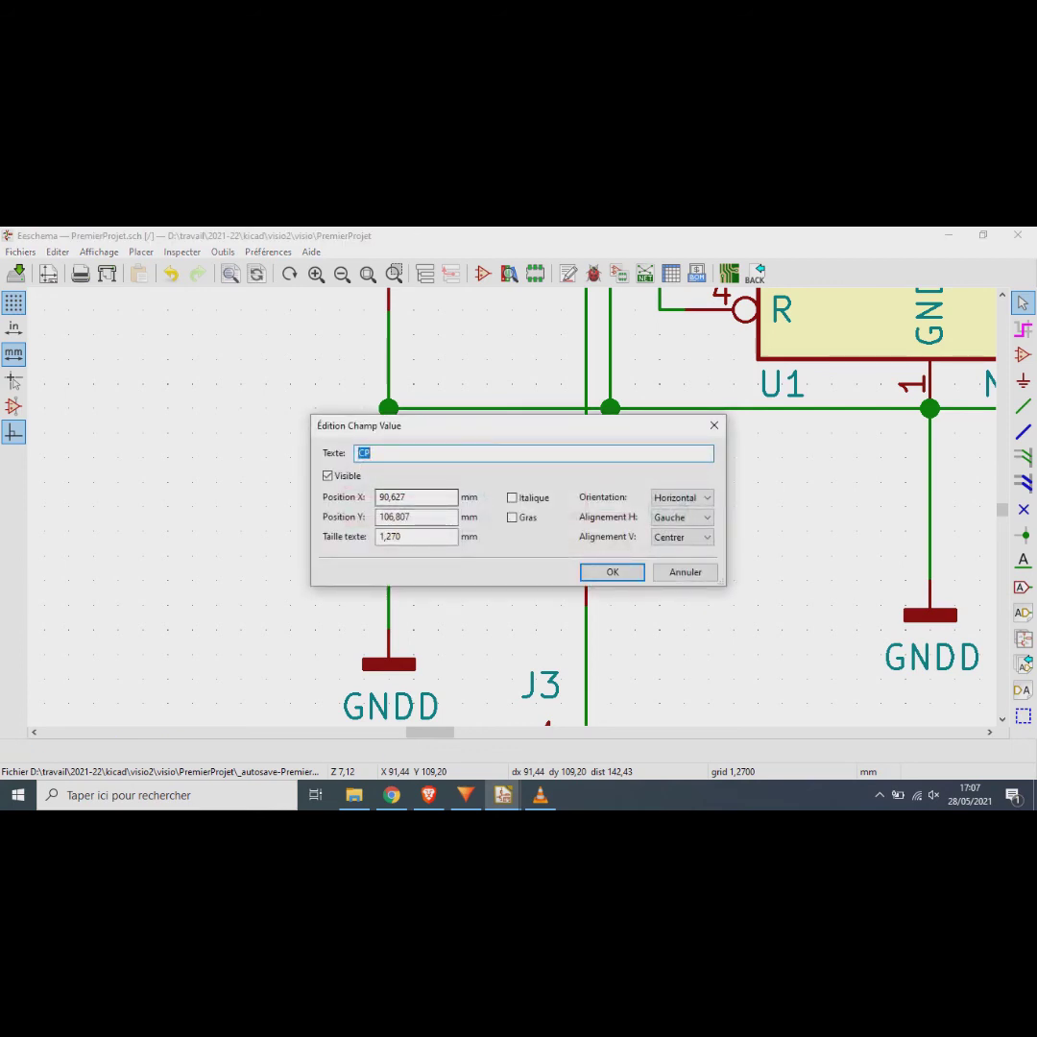
{"action": "type", "text": "4,7µ"}
{"action": "key", "text": "Return"}
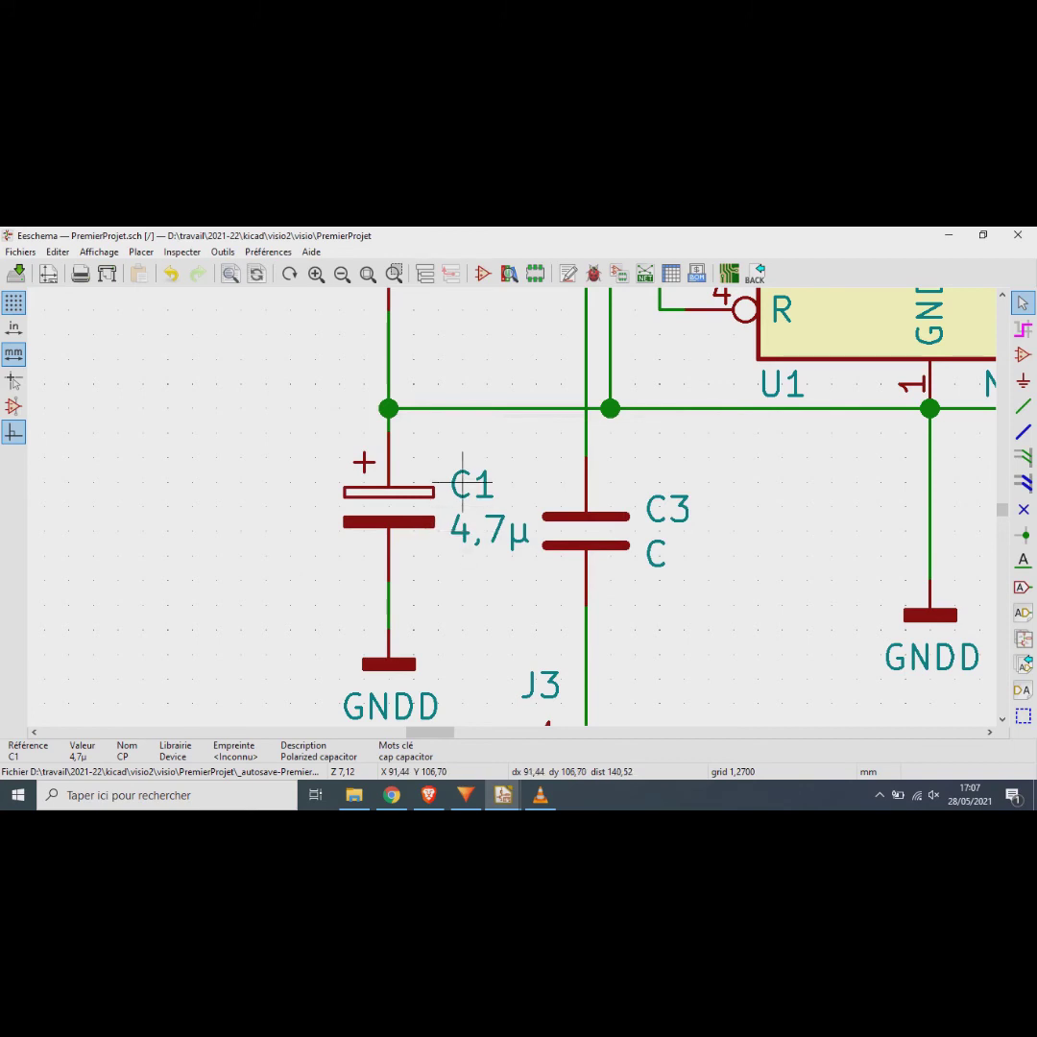
Step: Move the polarized capacitor's reference and value labels to the left side of its symbol
{"action": "key", "text": "m"}
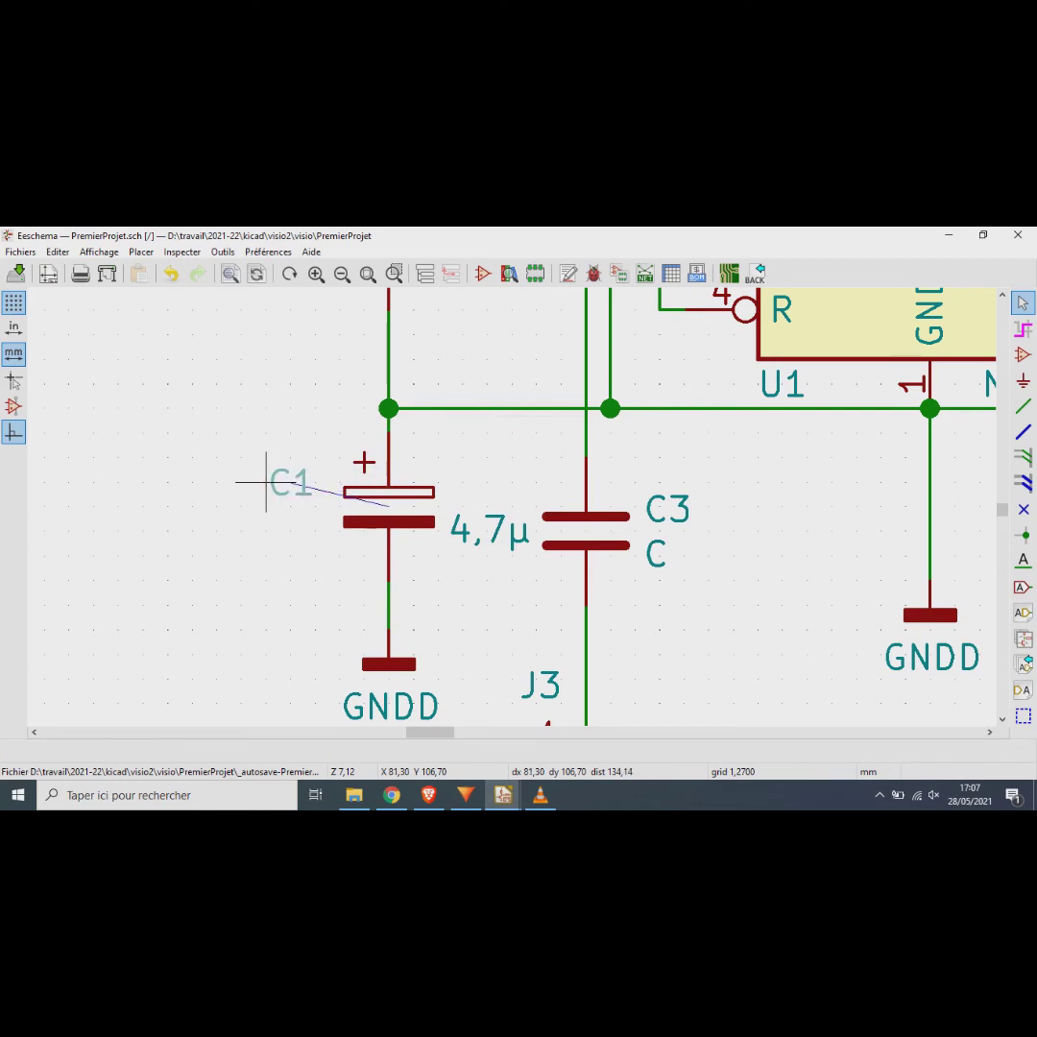
{"action": "left_click", "coordinate": [266, 482]}
{"action": "key", "text": "m"}
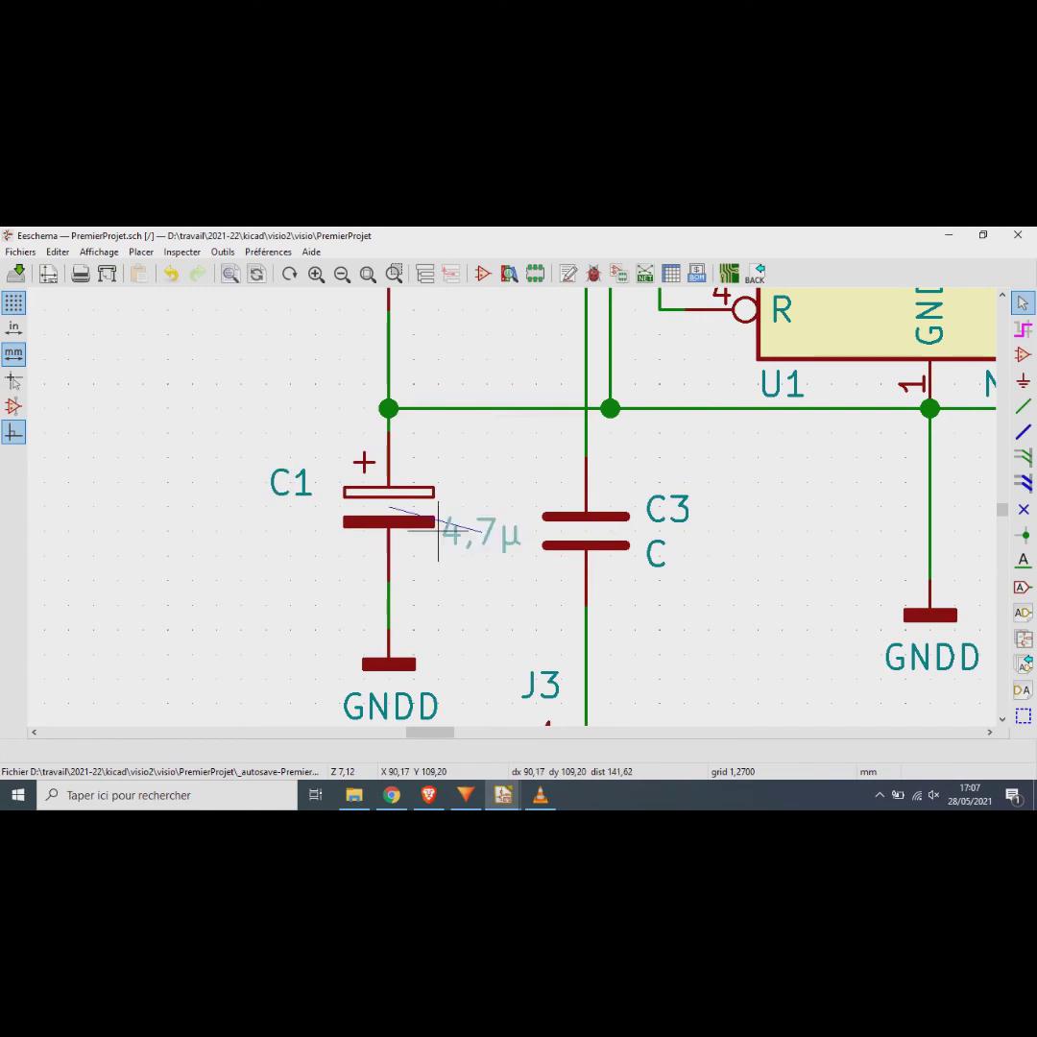
{"action": "left_click", "coordinate": [241, 530]}
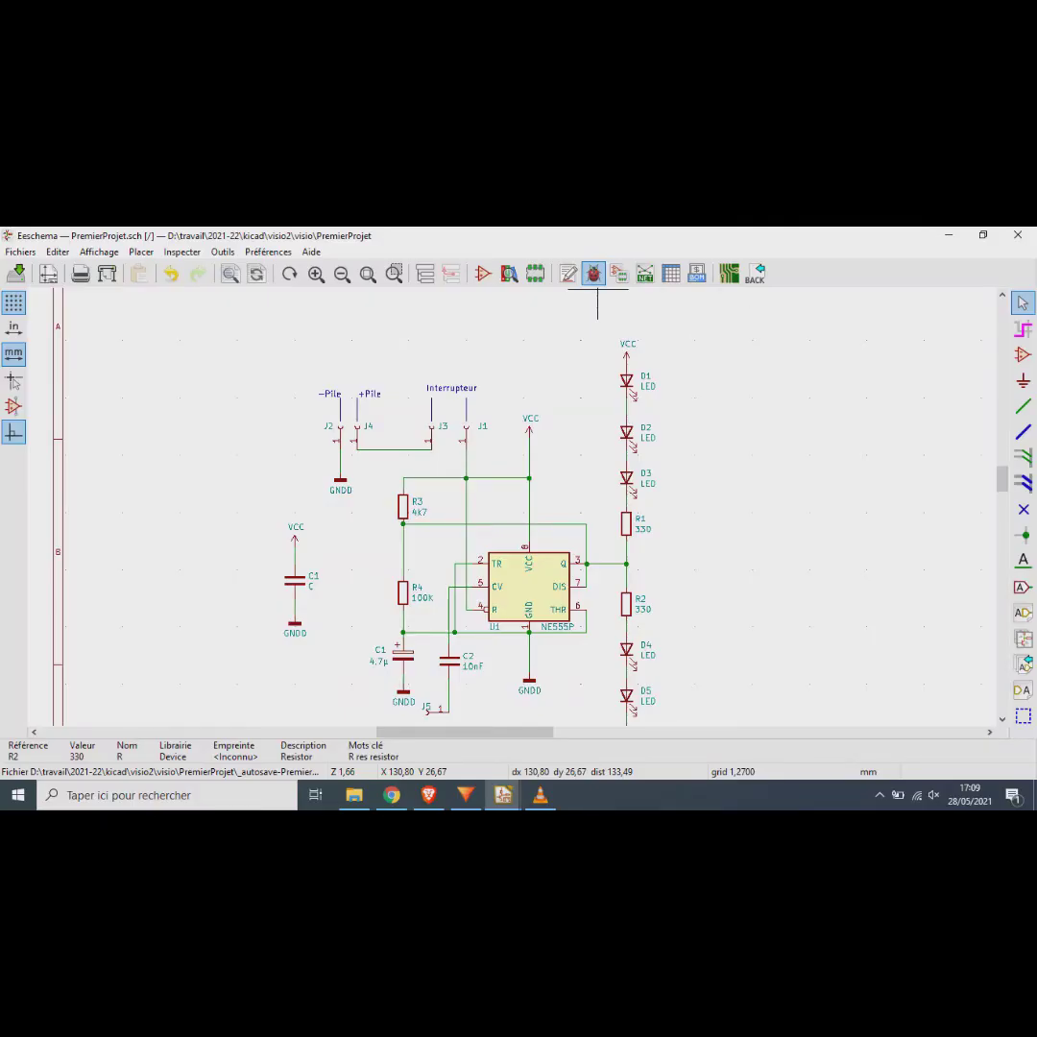
Step: Run the electrical rules check on the schematic, review its messages and close the check
{"action": "left_click", "coordinate": [298, 265]}
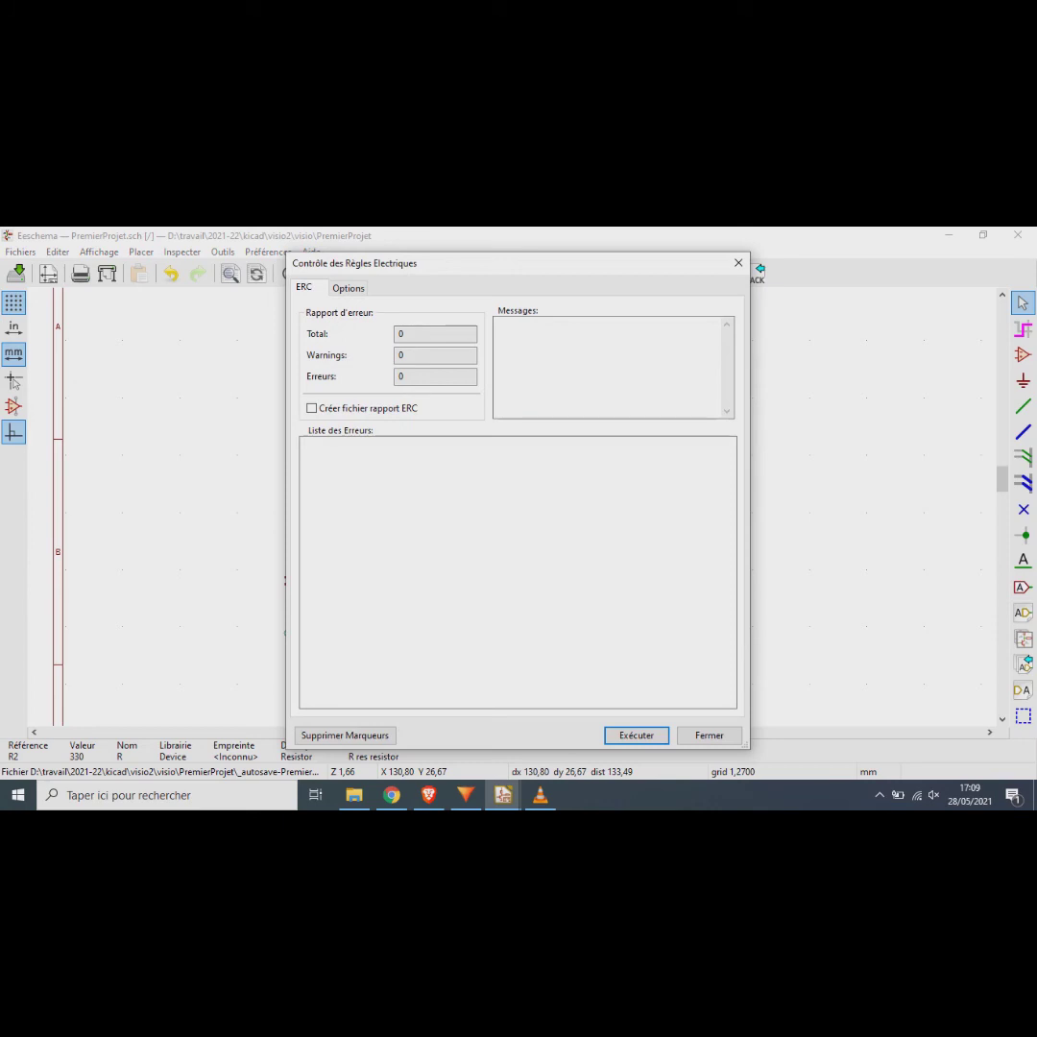
{"action": "key", "text": "Return"}
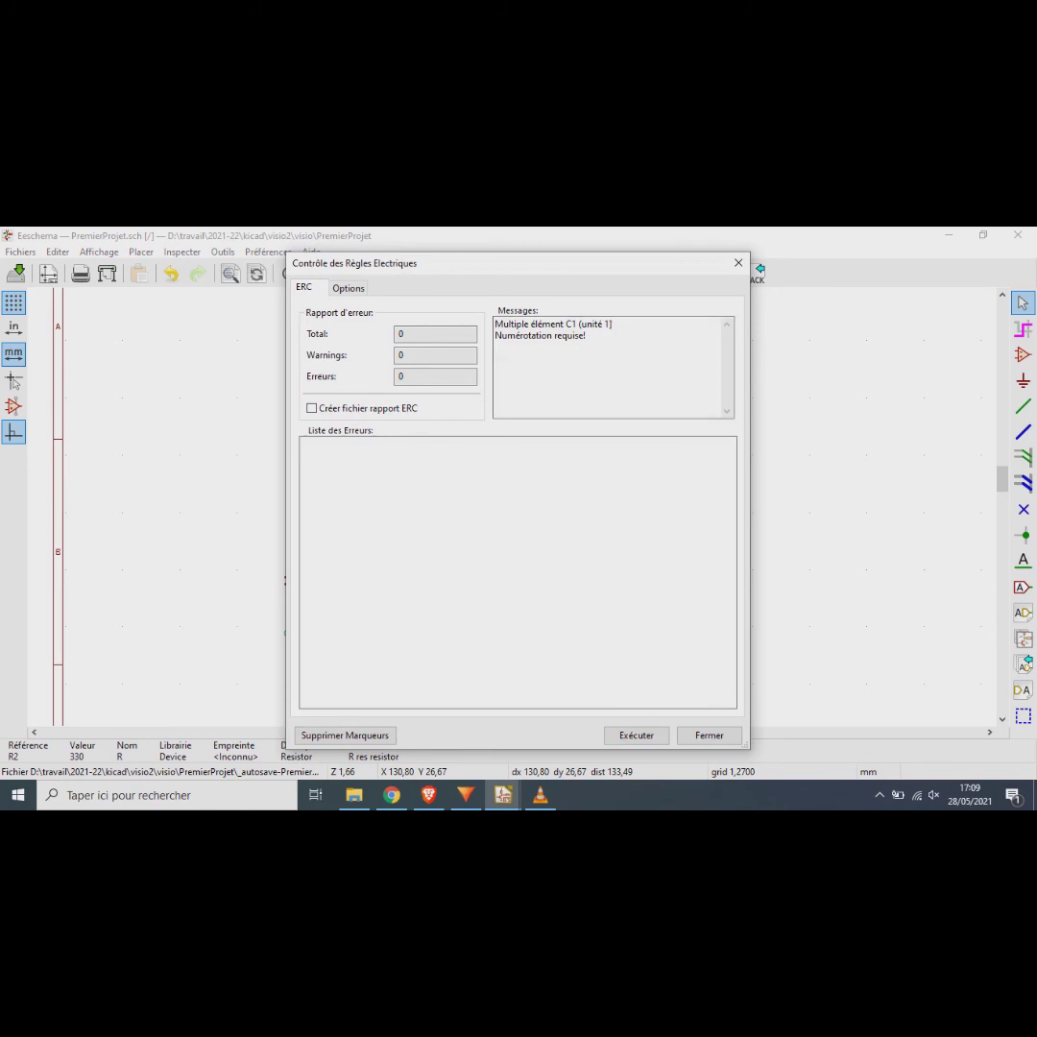
{"action": "left_click", "coordinate": [709, 736]}
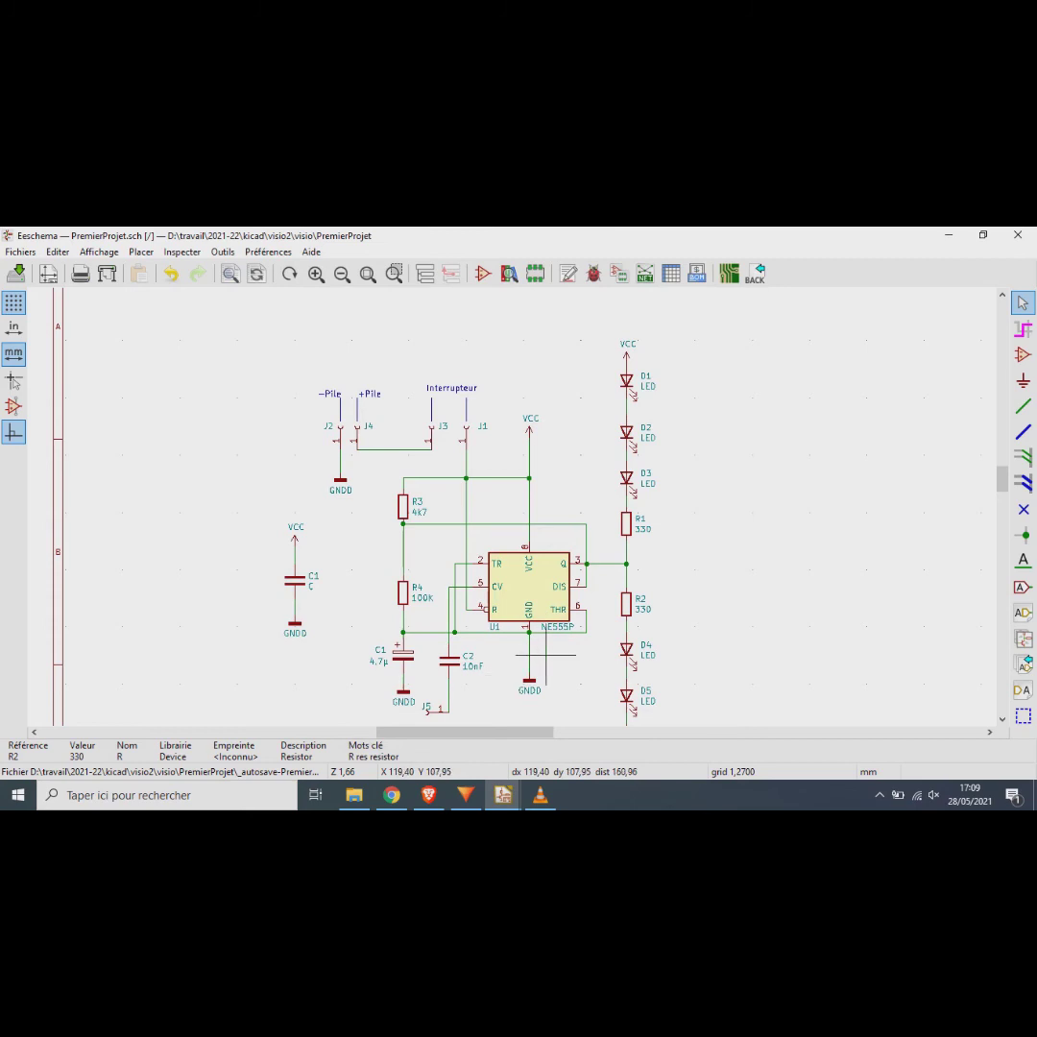
Step: Set the reference of the unpolarized capacitor standing alone between VCC and GNDD to C3
{"action": "scroll", "coordinate": [545, 655], "scroll_direction": "down", "scroll_amount": 3}
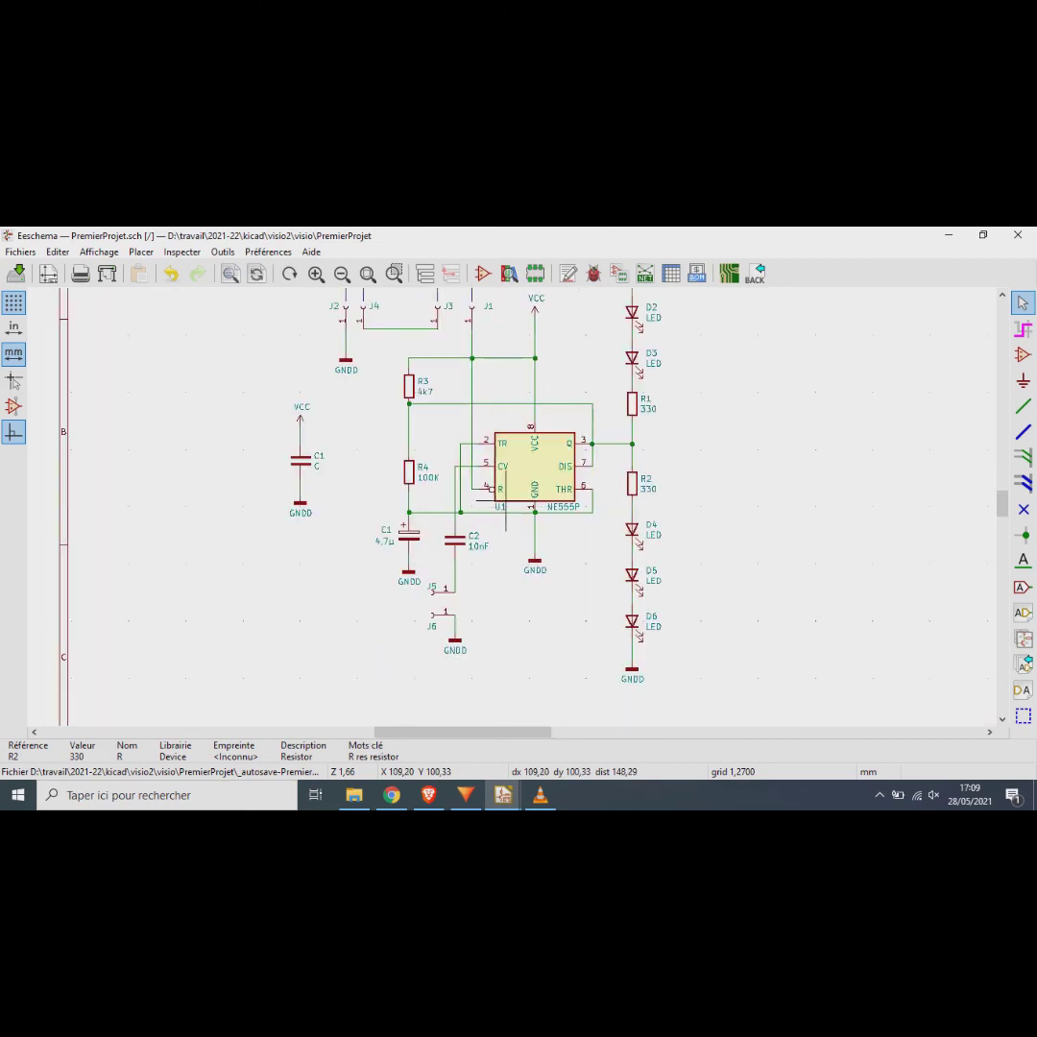
{"action": "scroll", "coordinate": [336, 446], "scroll_direction": "up", "scroll_amount": 1}
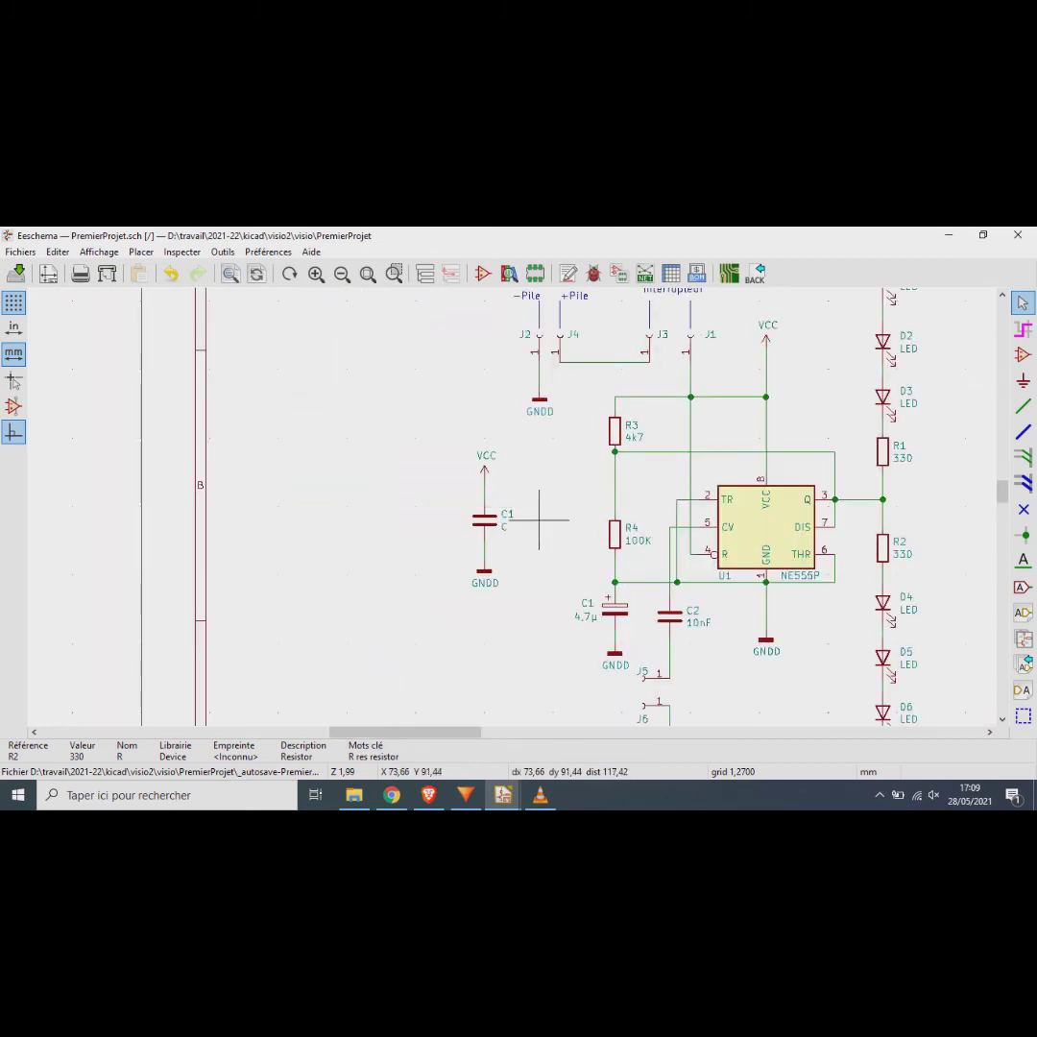
{"action": "double_click", "coordinate": [512, 514]}
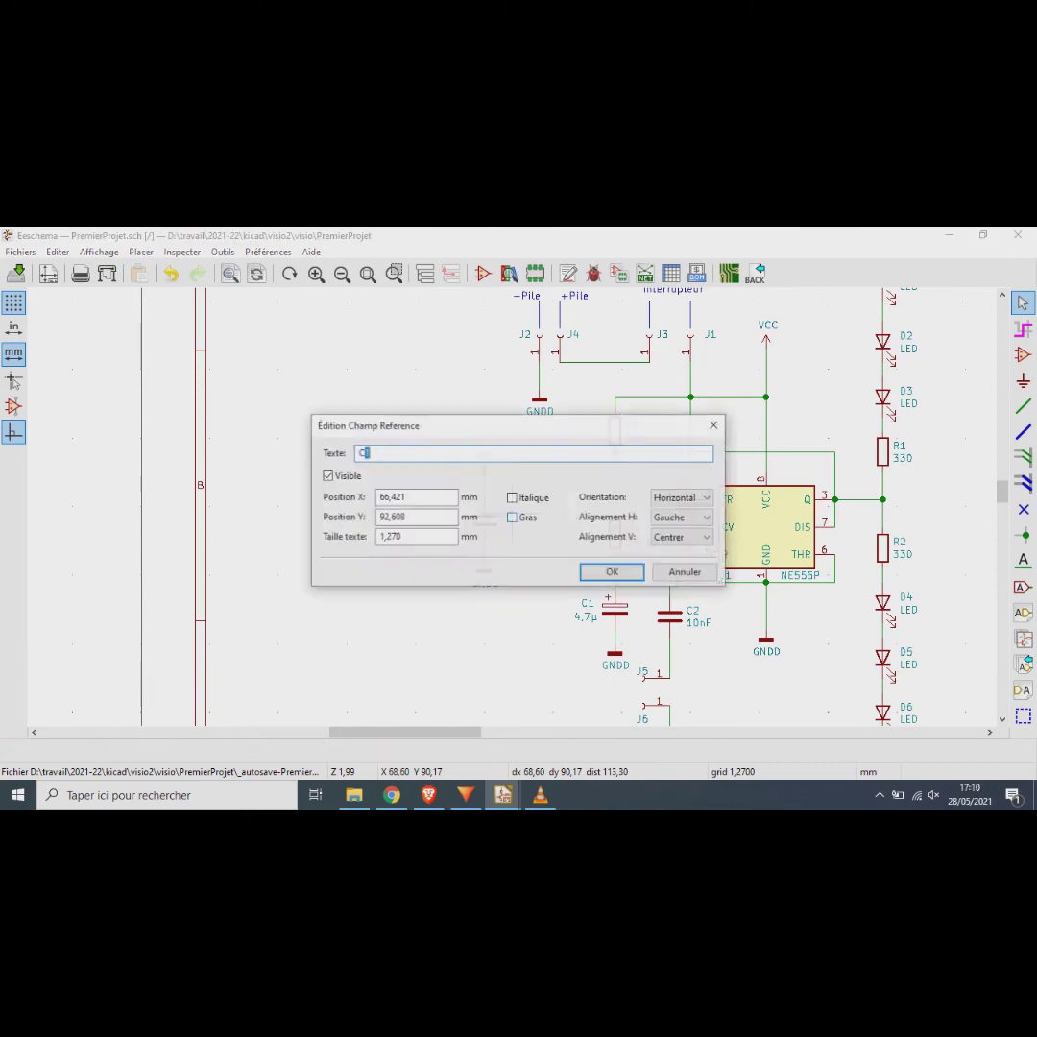
{"action": "type", "text": "3"}
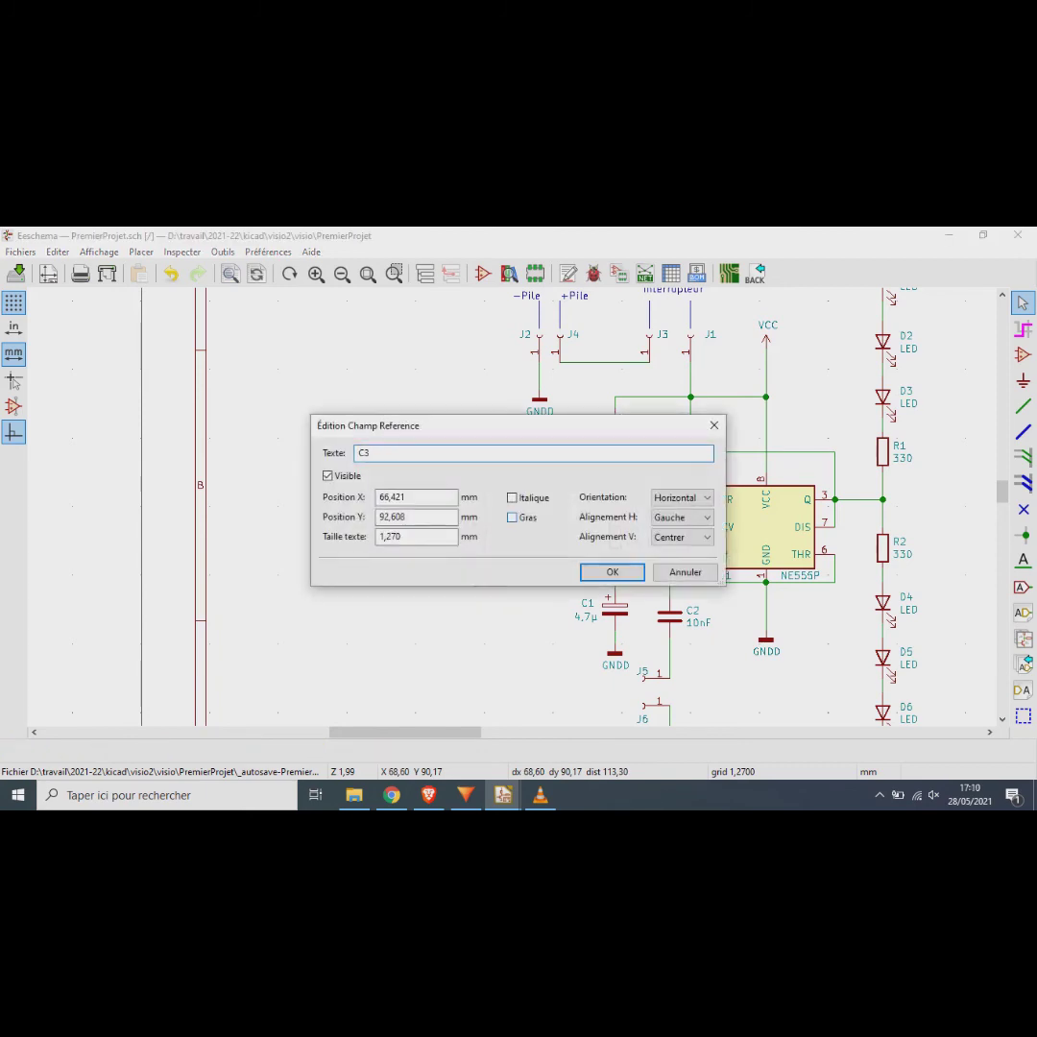
{"action": "key", "text": "Return"}
Step: Rerun the electrical rules check on the renumbered schematic
{"action": "scroll", "coordinate": [511, 506], "scroll_direction": "down", "scroll_amount": 3}
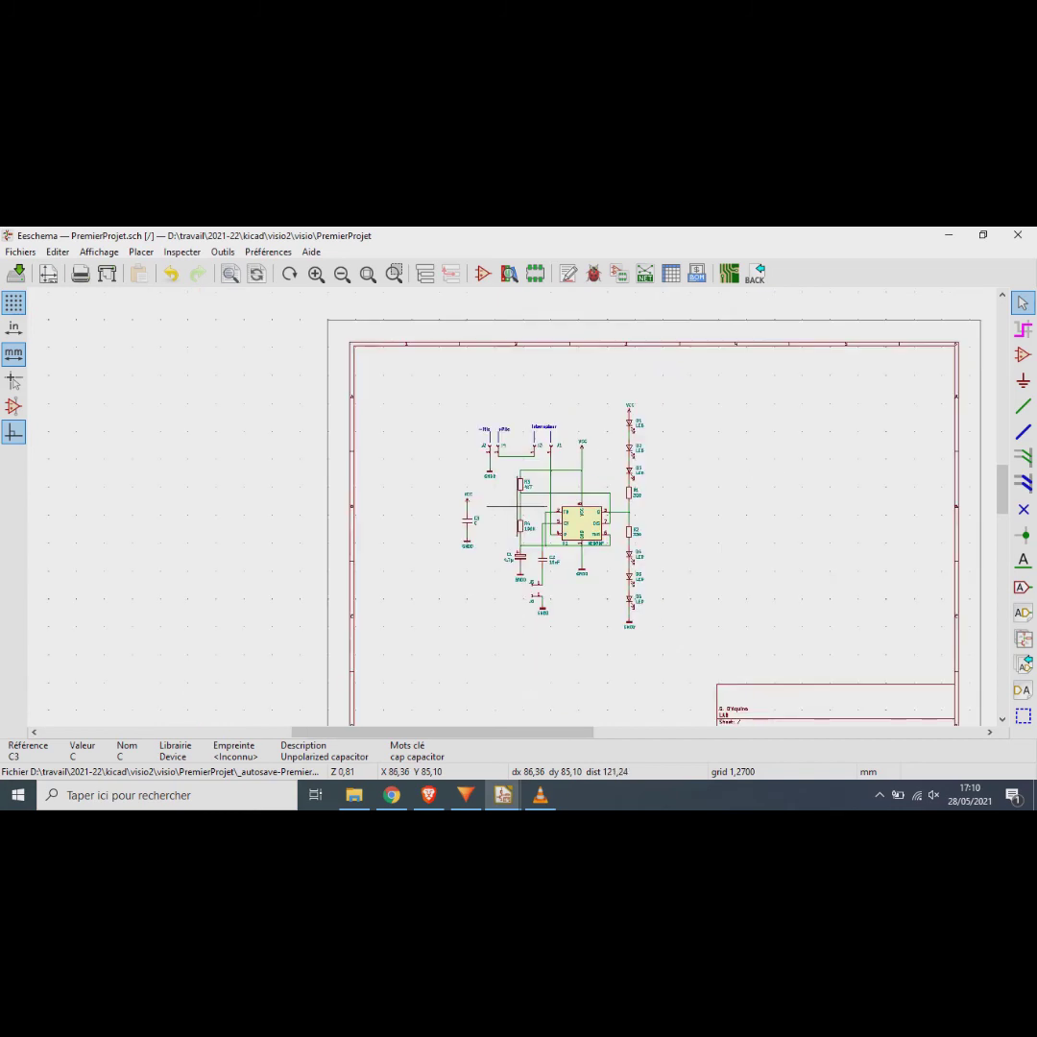
{"action": "scroll", "coordinate": [512, 507], "scroll_direction": "up", "scroll_amount": 2}
{"action": "scroll", "coordinate": [512, 506], "scroll_direction": "up", "scroll_amount": 2}
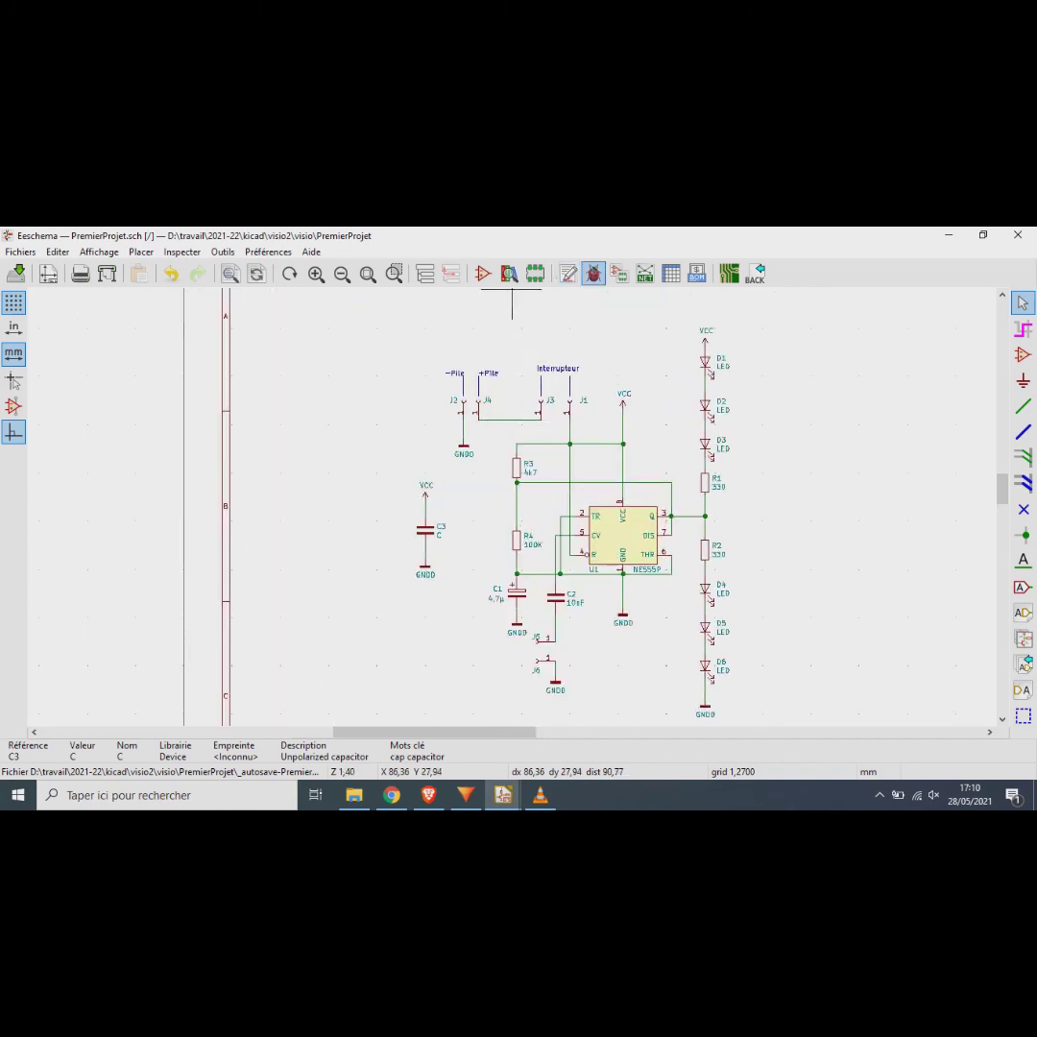
{"action": "left_click", "coordinate": [593, 274]}
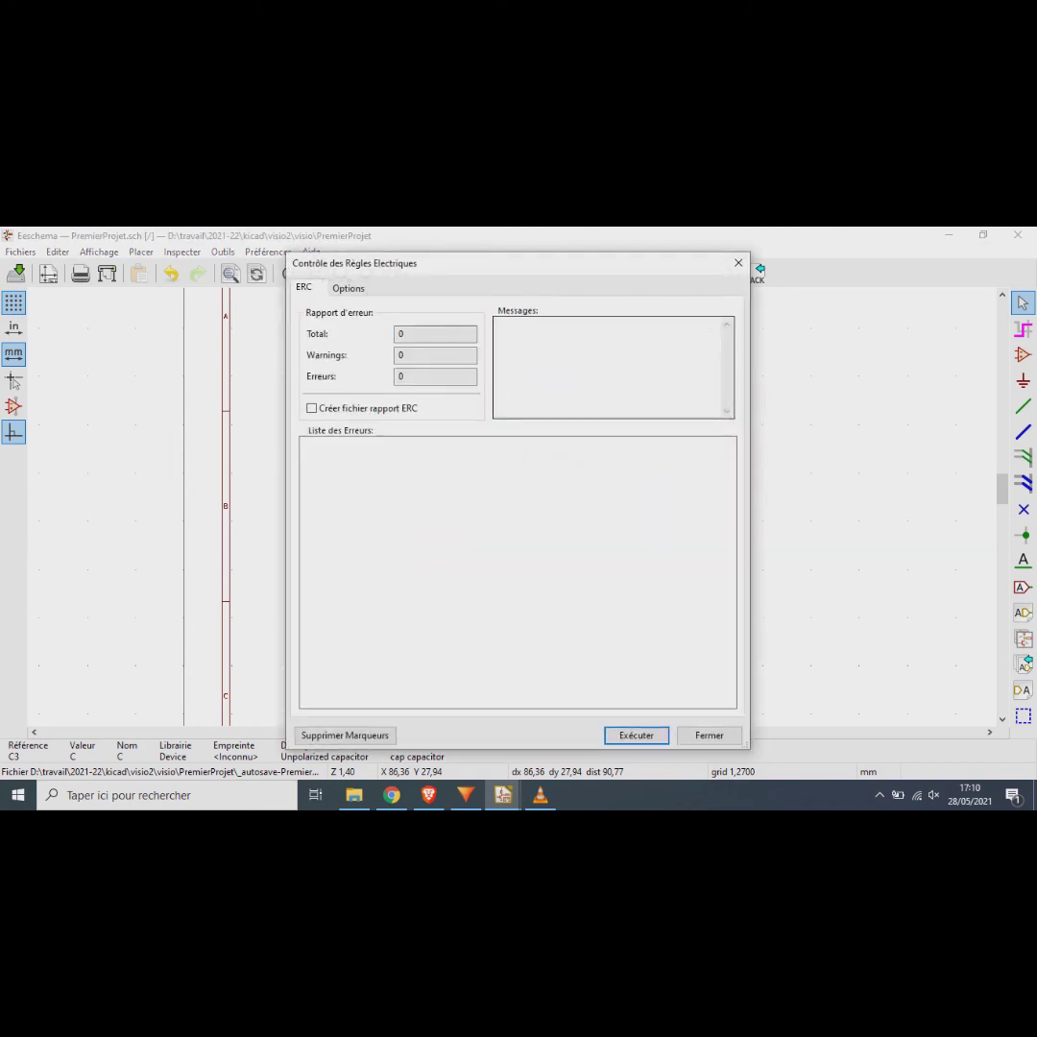
{"action": "left_click", "coordinate": [637, 736]}
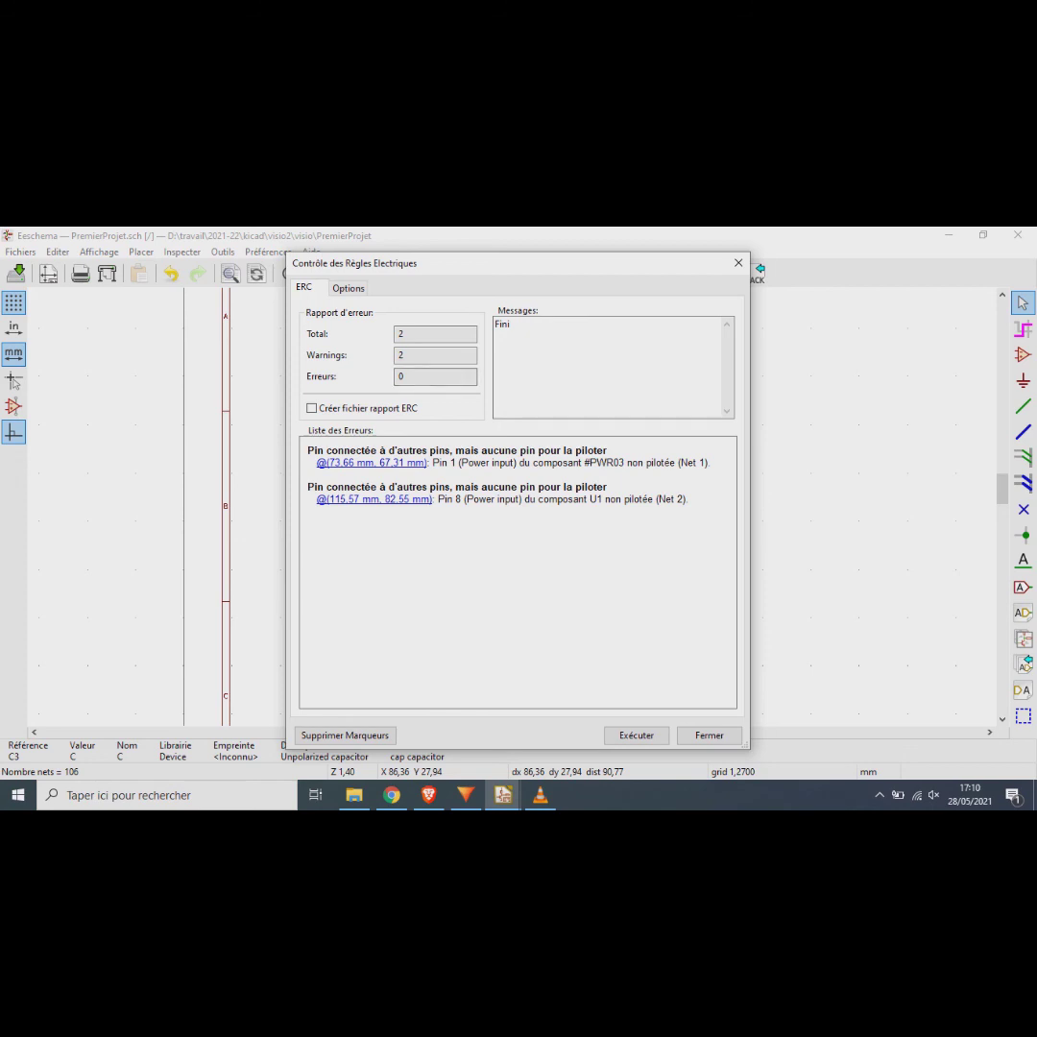
Step: Examine the error markers at the GNDD symbol under J2 and at U1's VCC pin 8, and close the rules check
{"action": "left_click_drag", "start_coordinate": [384, 263], "coordinate": [749, 276]}
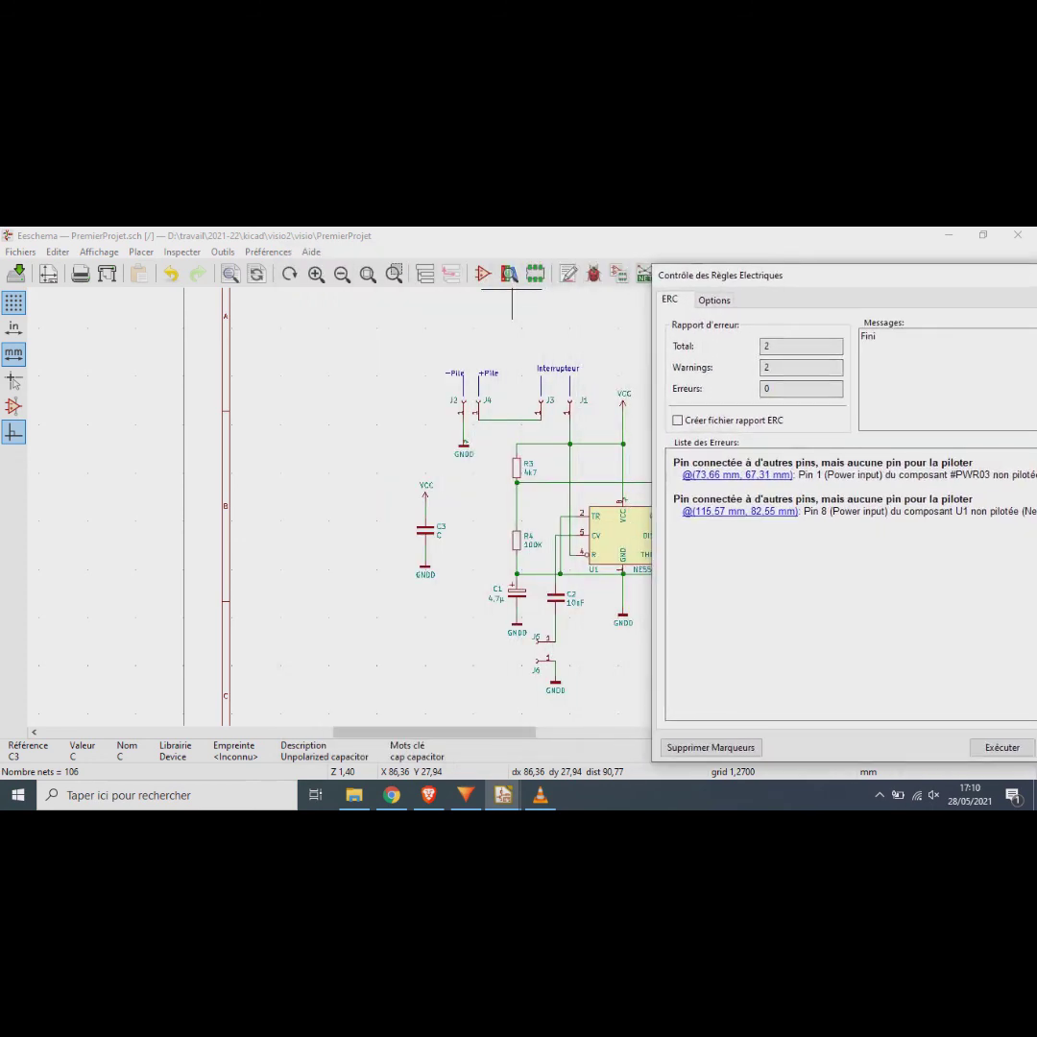
{"action": "middle_click_drag", "start_coordinate": [567, 393], "coordinate": [440, 461]}
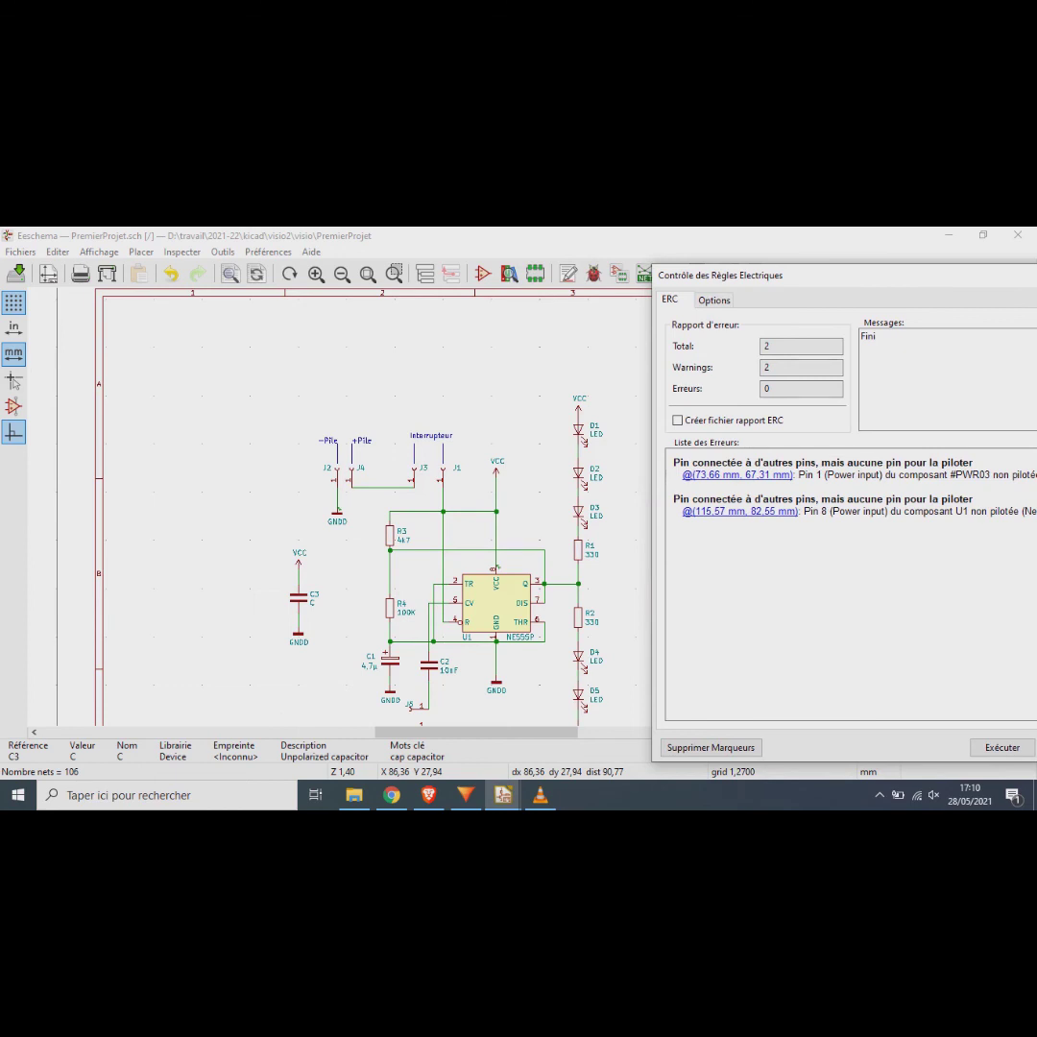
{"action": "scroll", "coordinate": [337, 509], "scroll_direction": "up", "scroll_amount": 6}
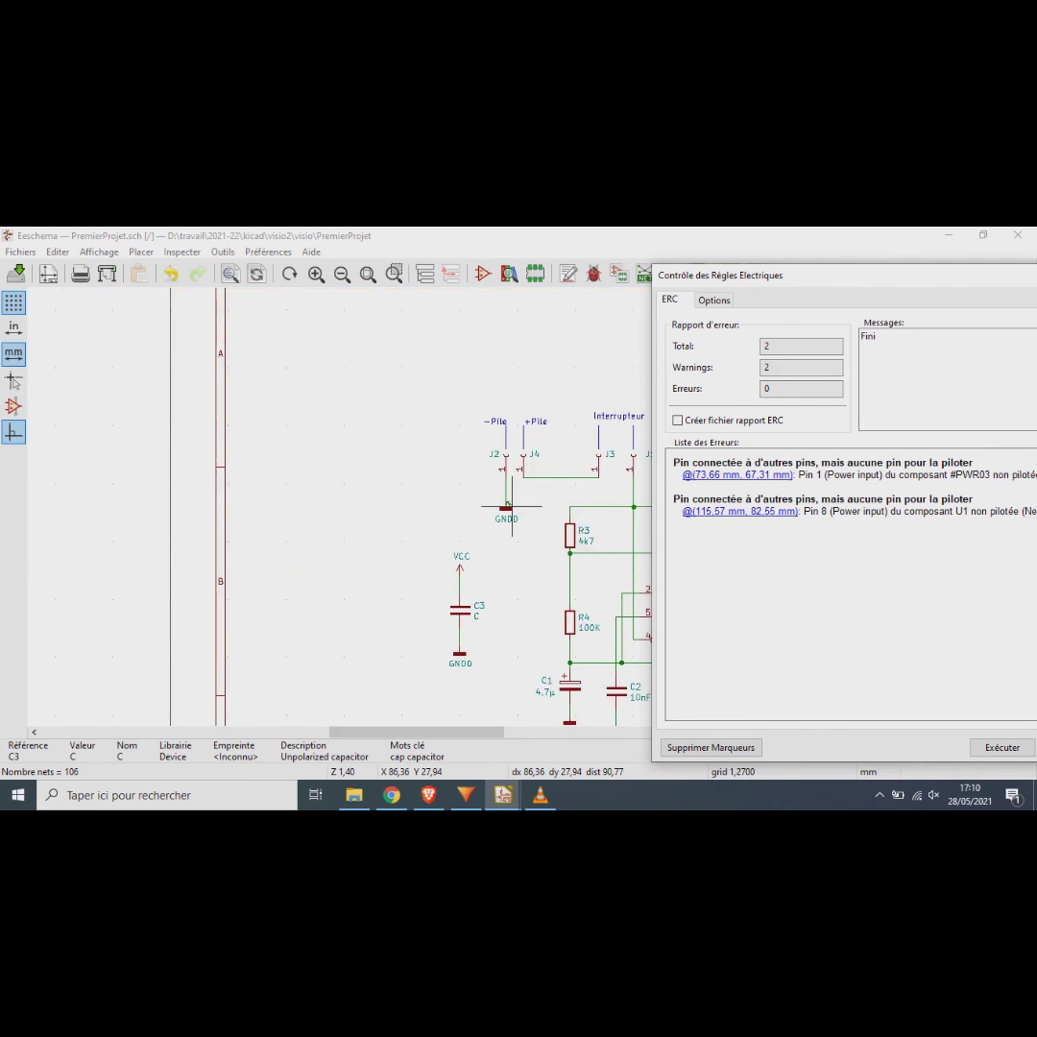
{"action": "scroll", "coordinate": [499, 494], "scroll_direction": "down", "scroll_amount": 6}
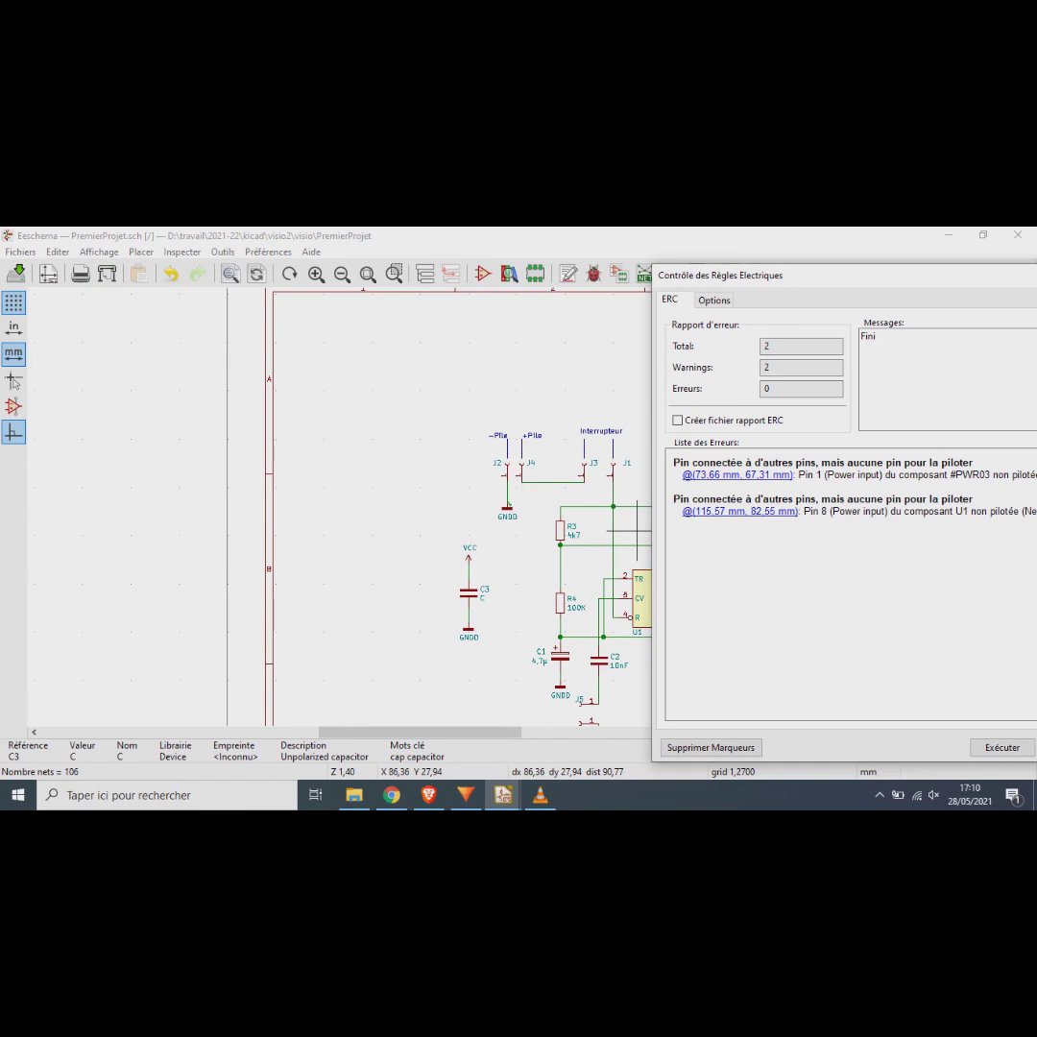
{"action": "middle_click_drag", "start_coordinate": [507, 505], "coordinate": [178, 452]}
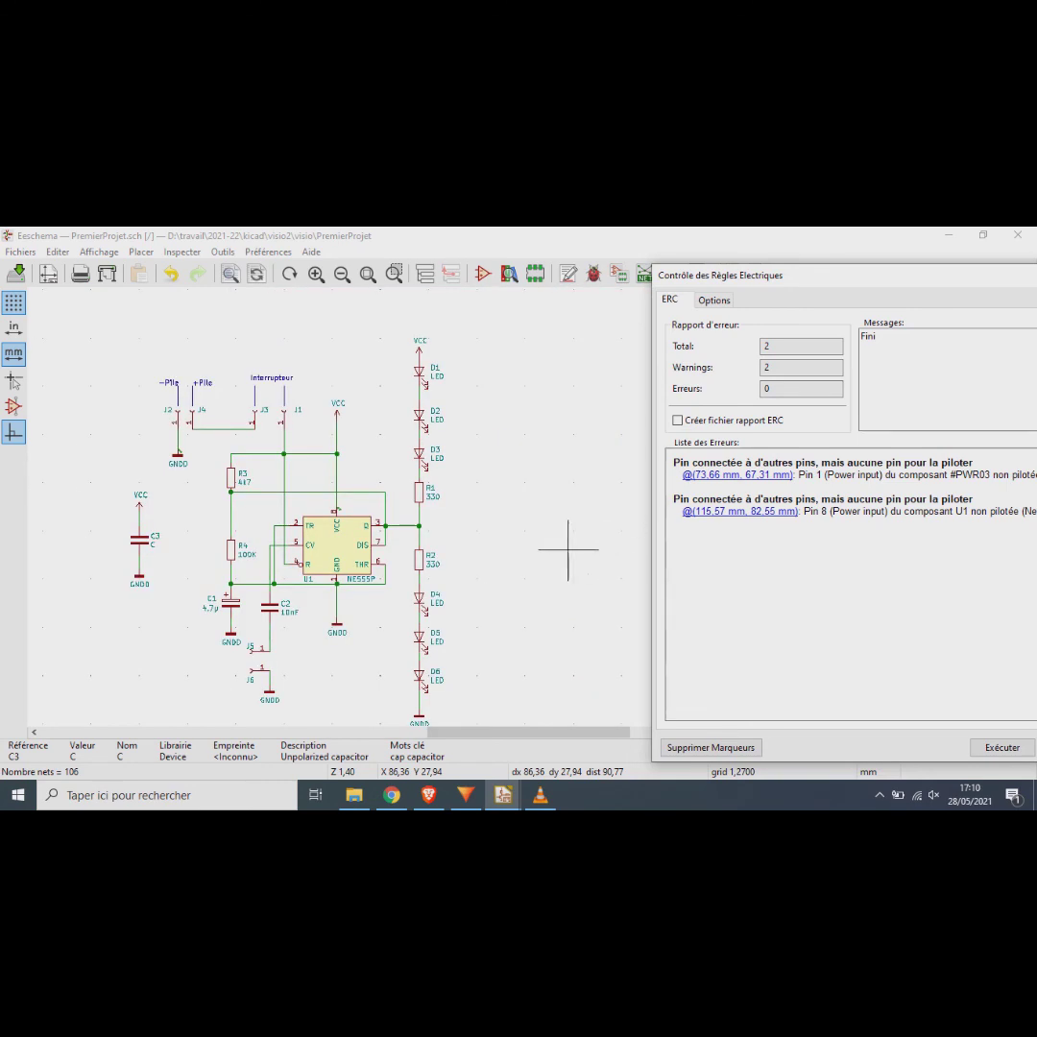
{"action": "scroll", "coordinate": [341, 509], "scroll_direction": "up", "scroll_amount": 3}
{"action": "scroll", "coordinate": [512, 506], "scroll_direction": "up", "scroll_amount": 2}
{"action": "scroll", "coordinate": [512, 506], "scroll_direction": "up", "scroll_amount": 1}
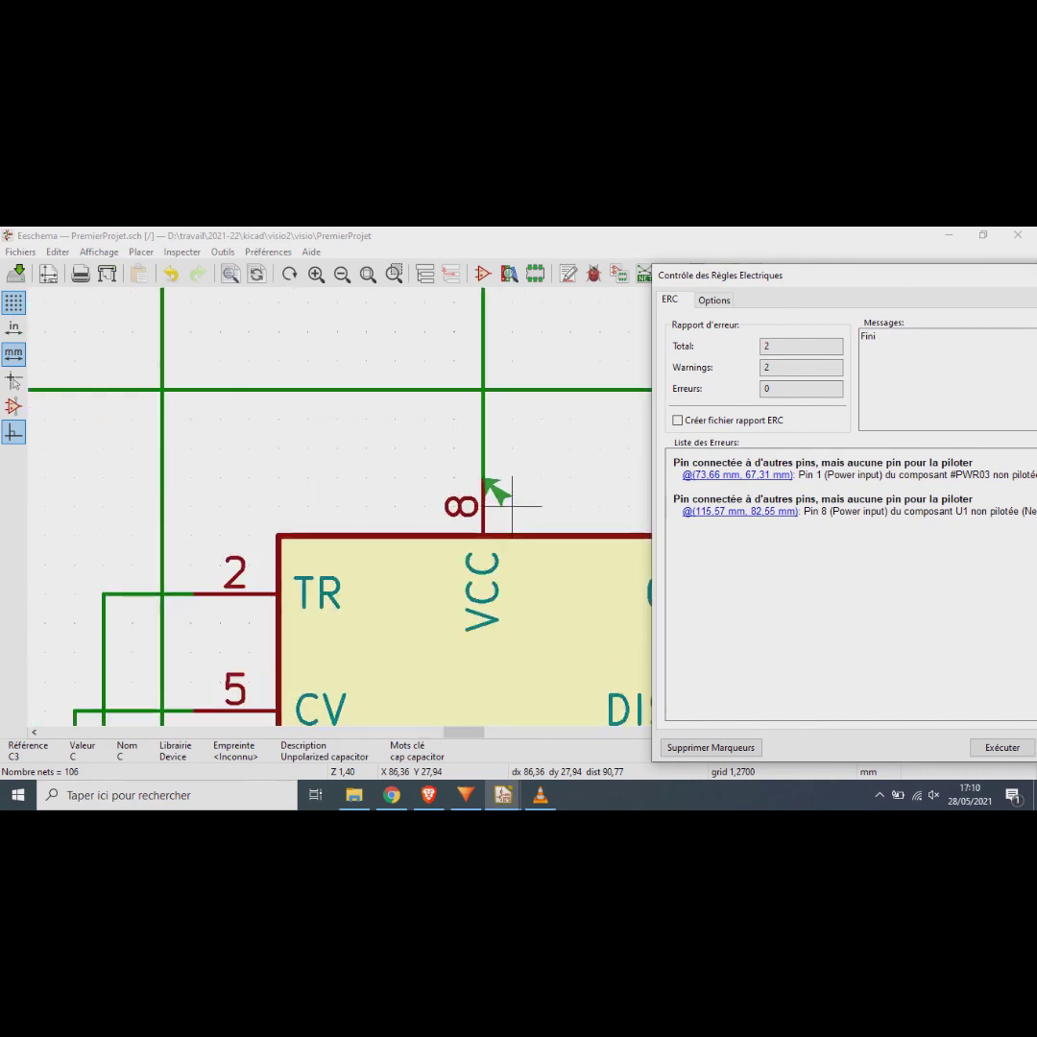
{"action": "scroll", "coordinate": [511, 506], "scroll_direction": "down", "scroll_amount": 3}
{"action": "scroll", "coordinate": [512, 506], "scroll_direction": "down", "scroll_amount": 5}
{"action": "scroll", "coordinate": [512, 507], "scroll_direction": "up", "scroll_amount": 3}
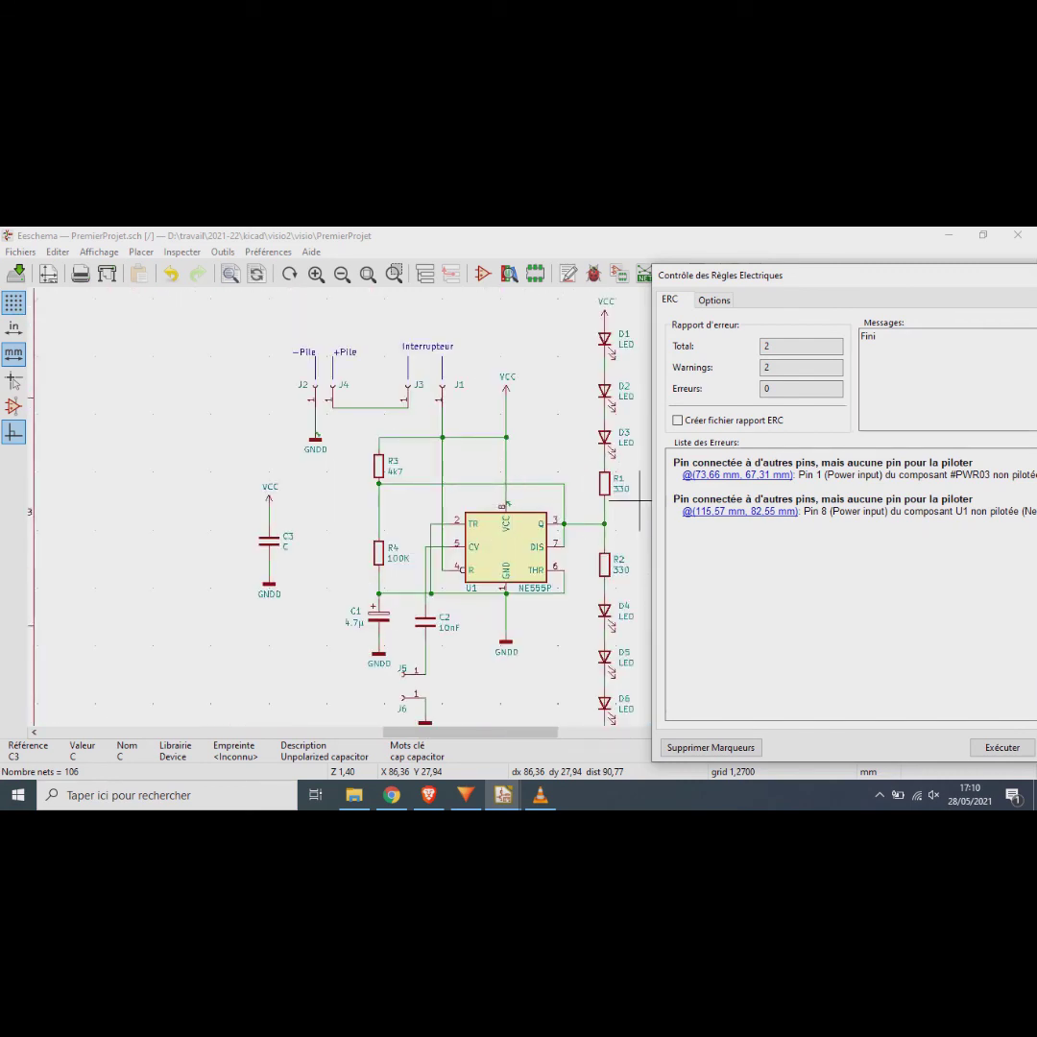
{"action": "left_click_drag", "start_coordinate": [730, 275], "coordinate": [250, 302]}
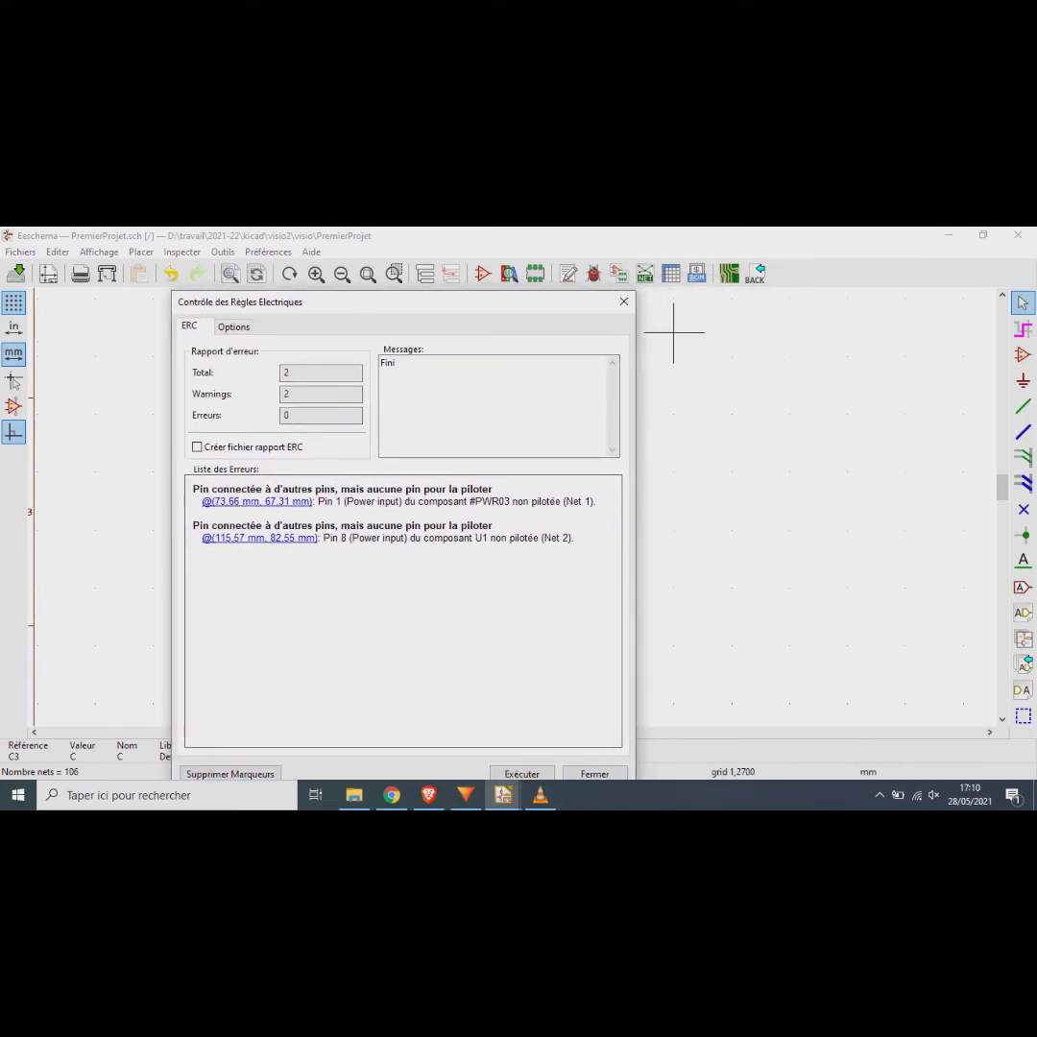
{"action": "left_click", "coordinate": [623, 302]}
Step: Place a PWR_FLAG power symbol to the right of the VCC symbol above U1
{"action": "scroll", "coordinate": [528, 514], "scroll_direction": "down", "scroll_amount": 3}
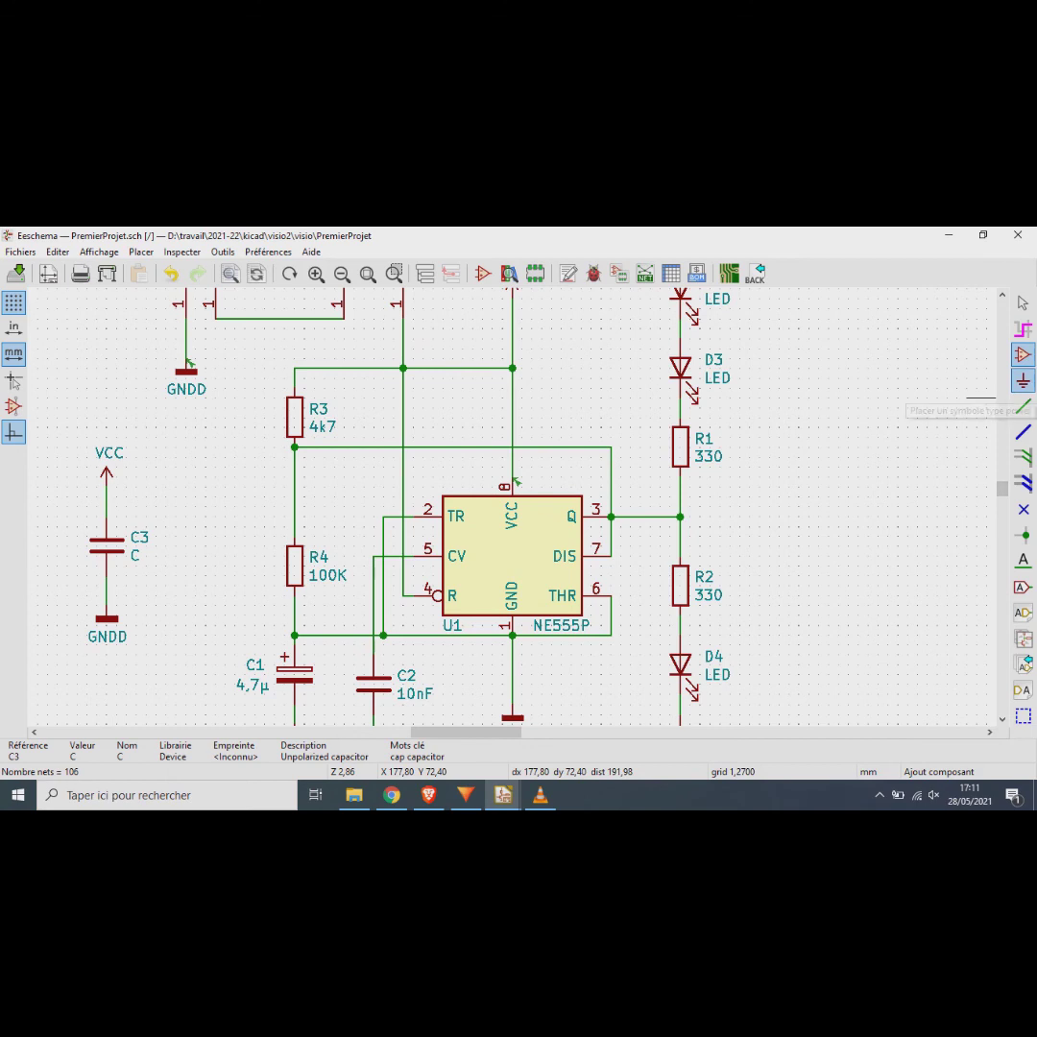
{"action": "left_click", "coordinate": [1023, 380]}
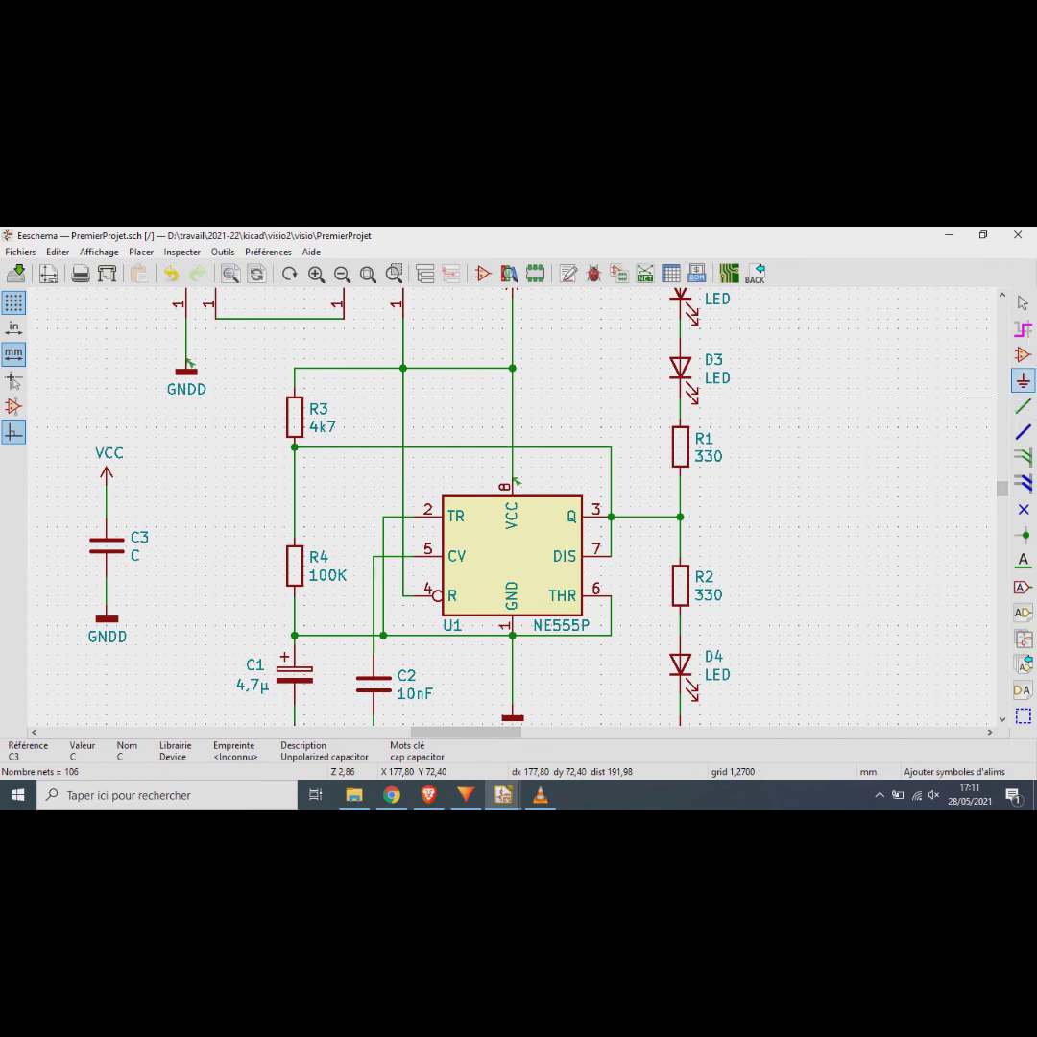
{"action": "left_click", "coordinate": [858, 428]}
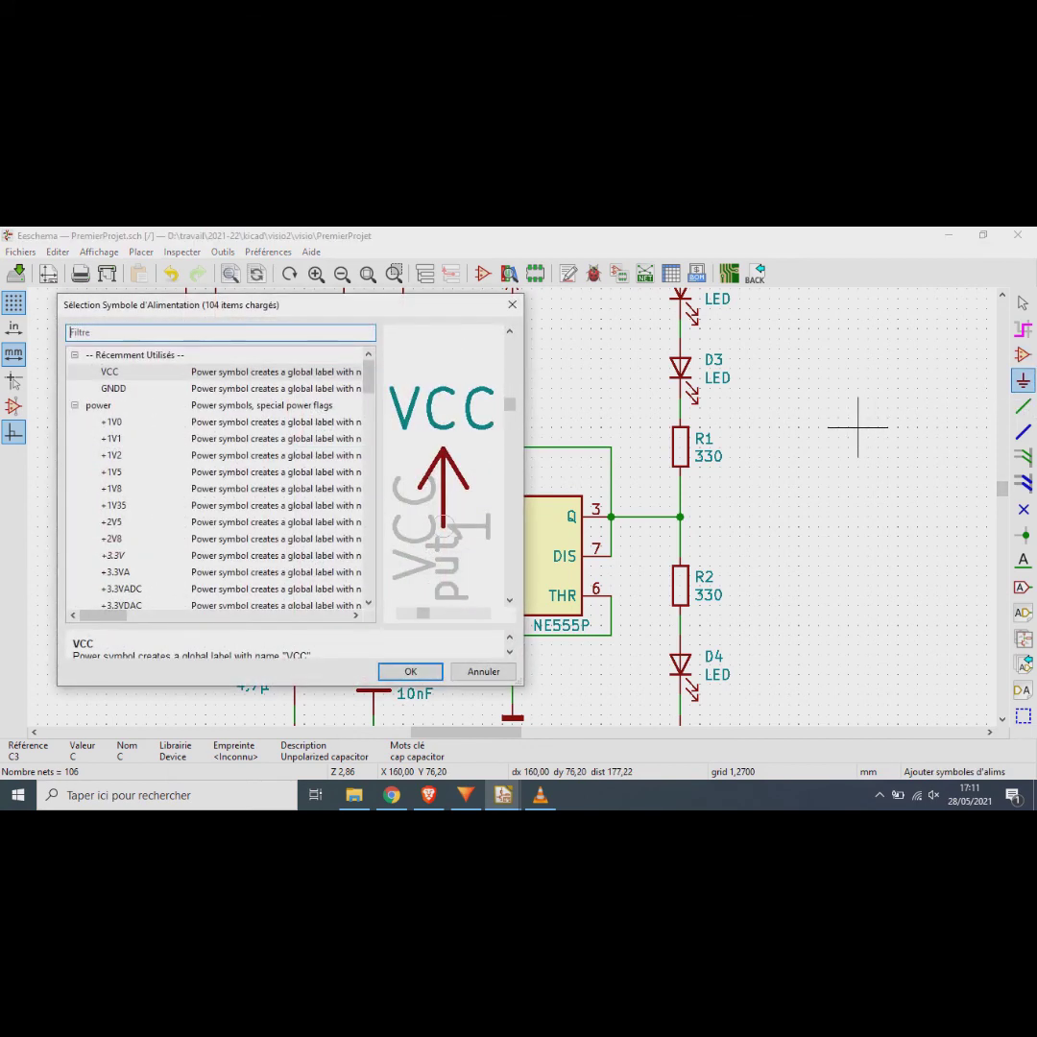
{"action": "scroll", "coordinate": [216, 480], "scroll_direction": "down", "scroll_amount": 8}
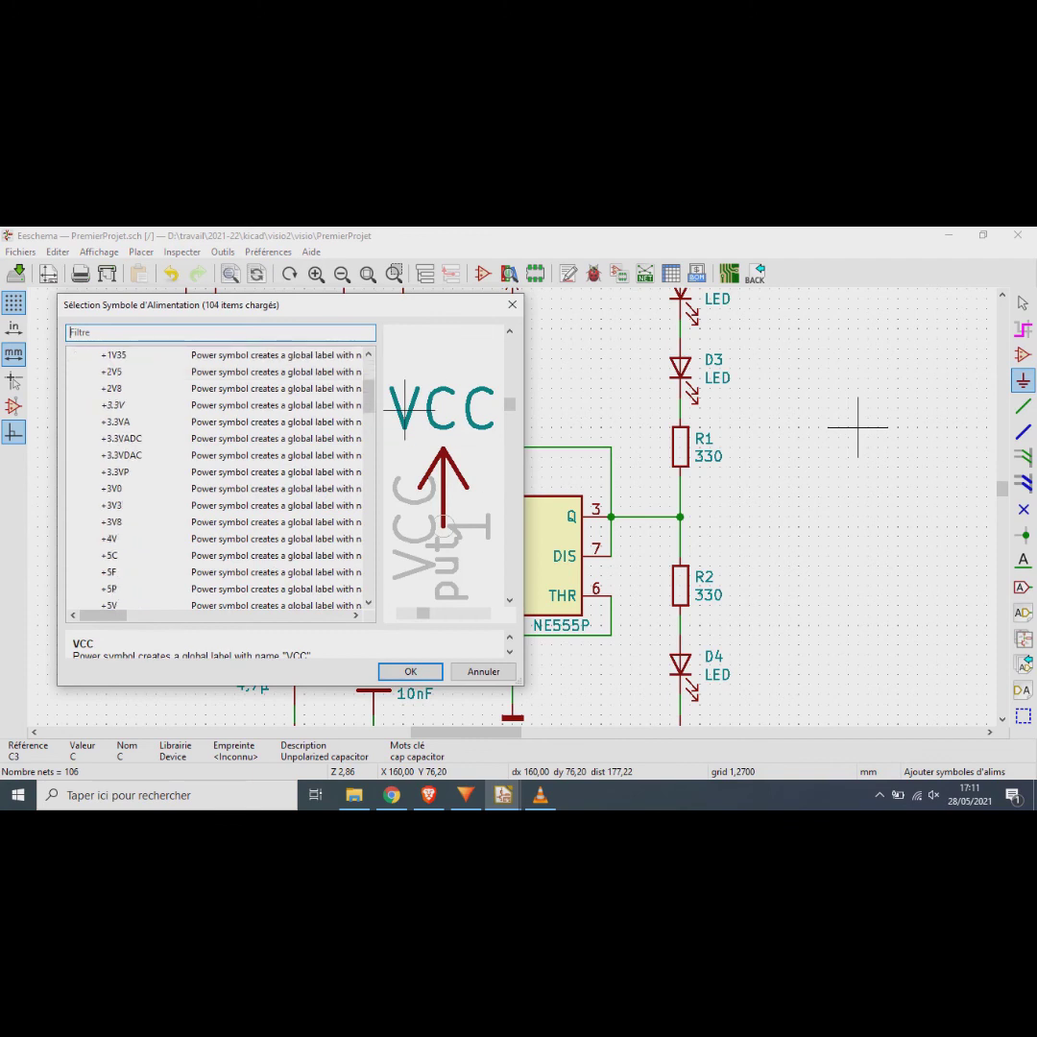
{"action": "scroll", "coordinate": [216, 480], "scroll_direction": "down", "scroll_amount": 15}
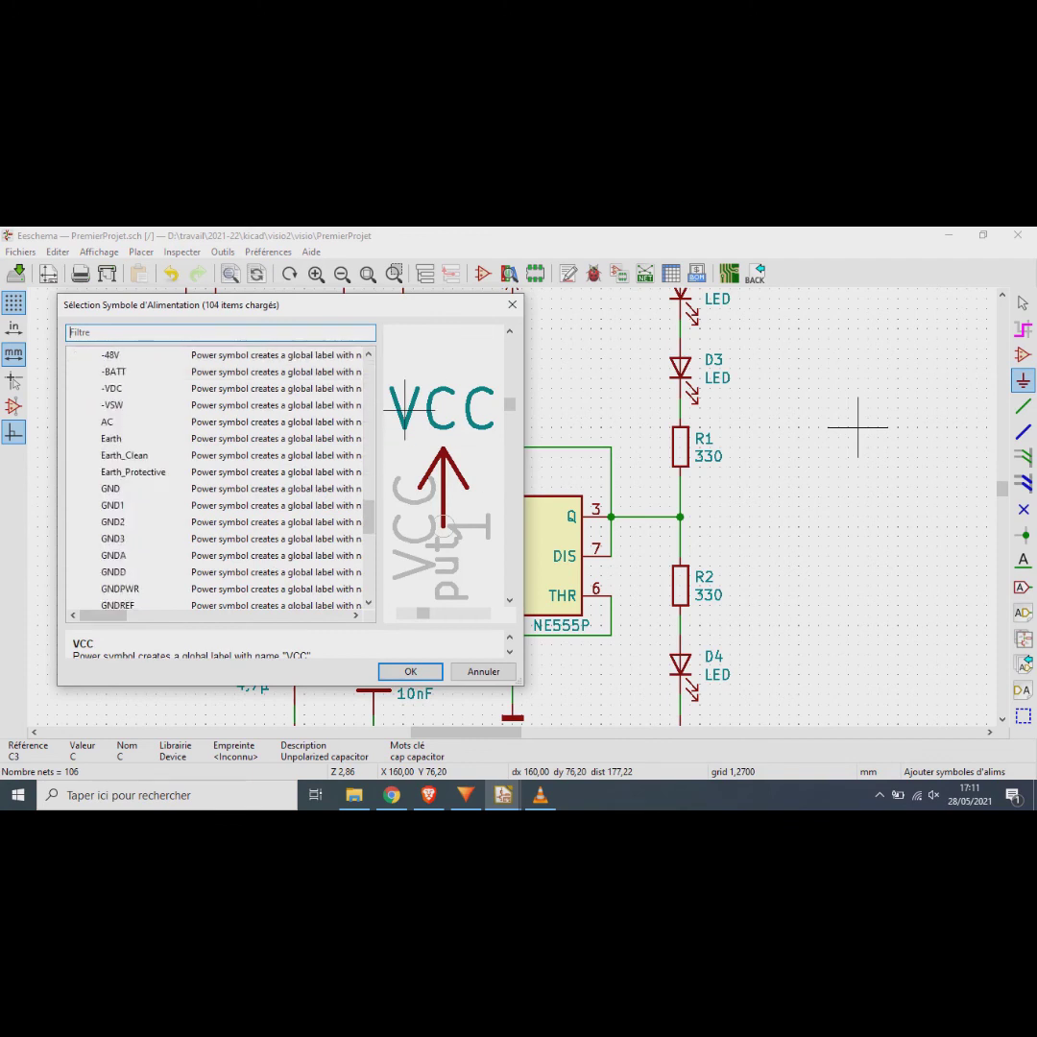
{"action": "scroll", "coordinate": [216, 480], "scroll_direction": "up", "scroll_amount": 1}
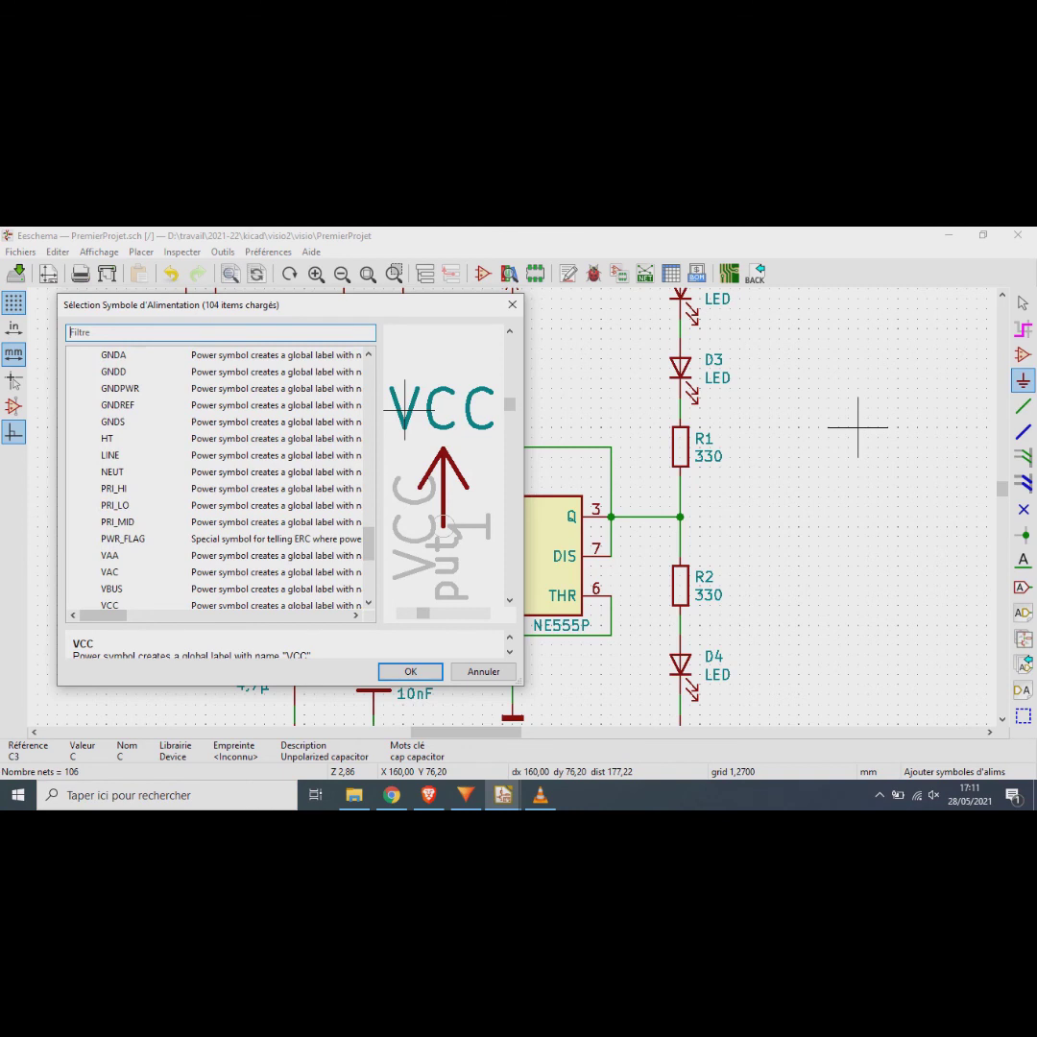
{"action": "left_click", "coordinate": [123, 538]}
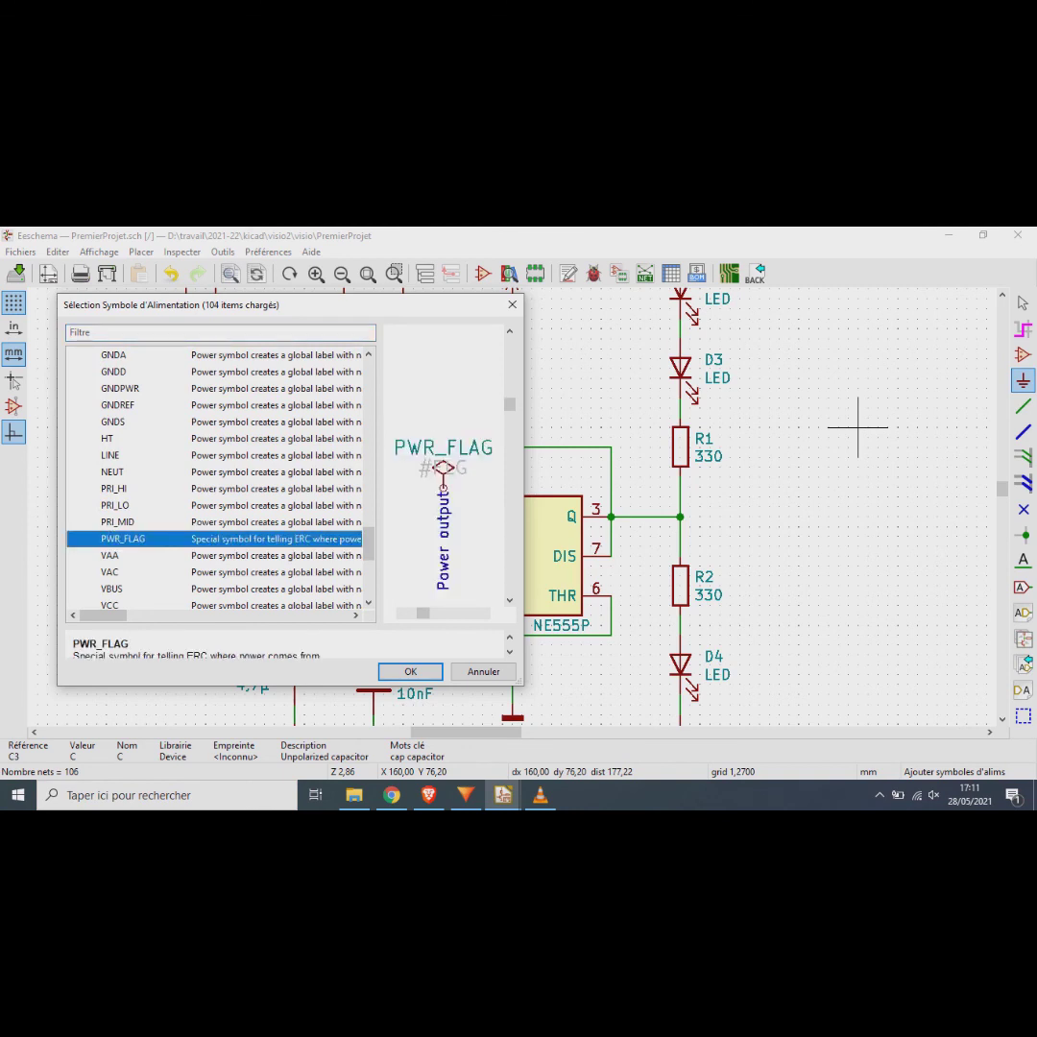
{"action": "key", "text": "Return"}
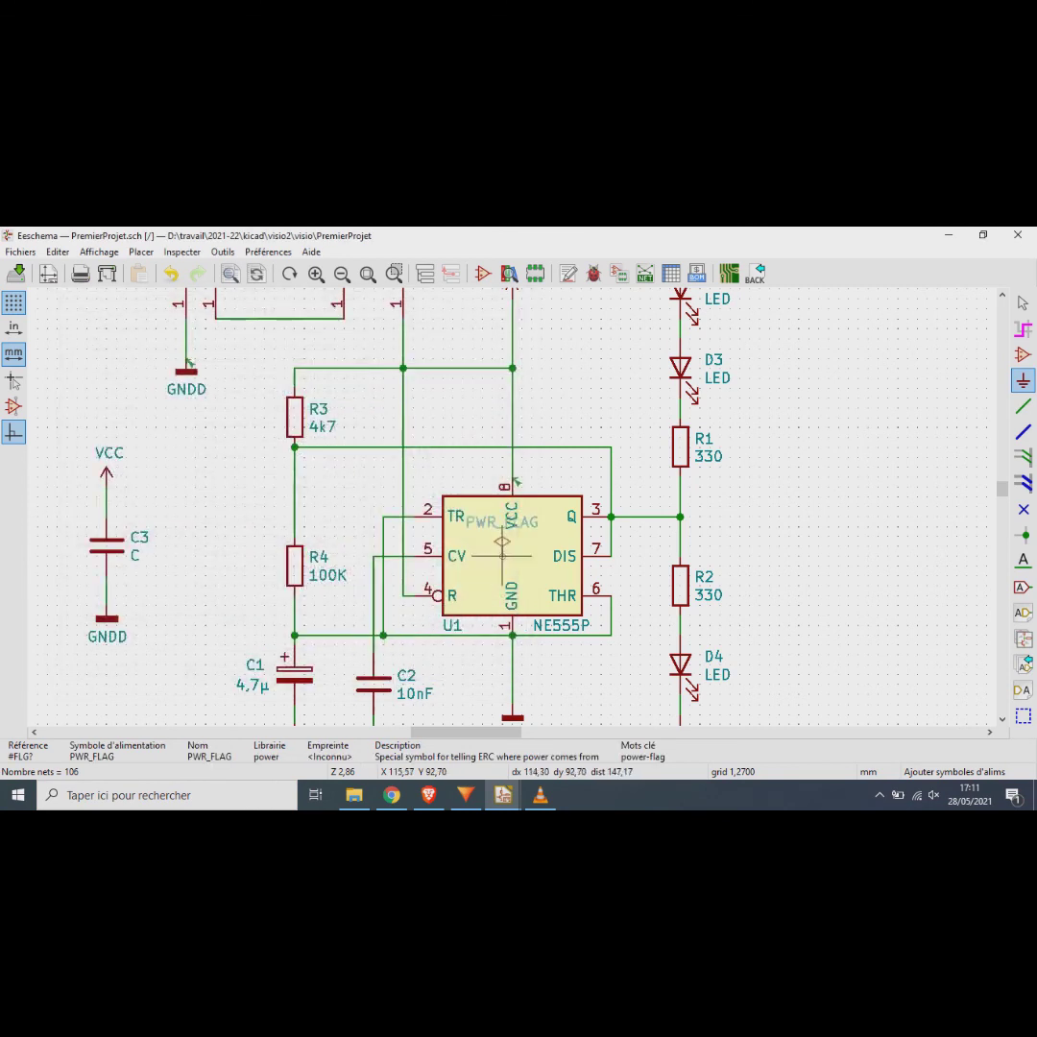
{"action": "scroll", "coordinate": [512, 490], "scroll_direction": "up", "scroll_amount": 4}
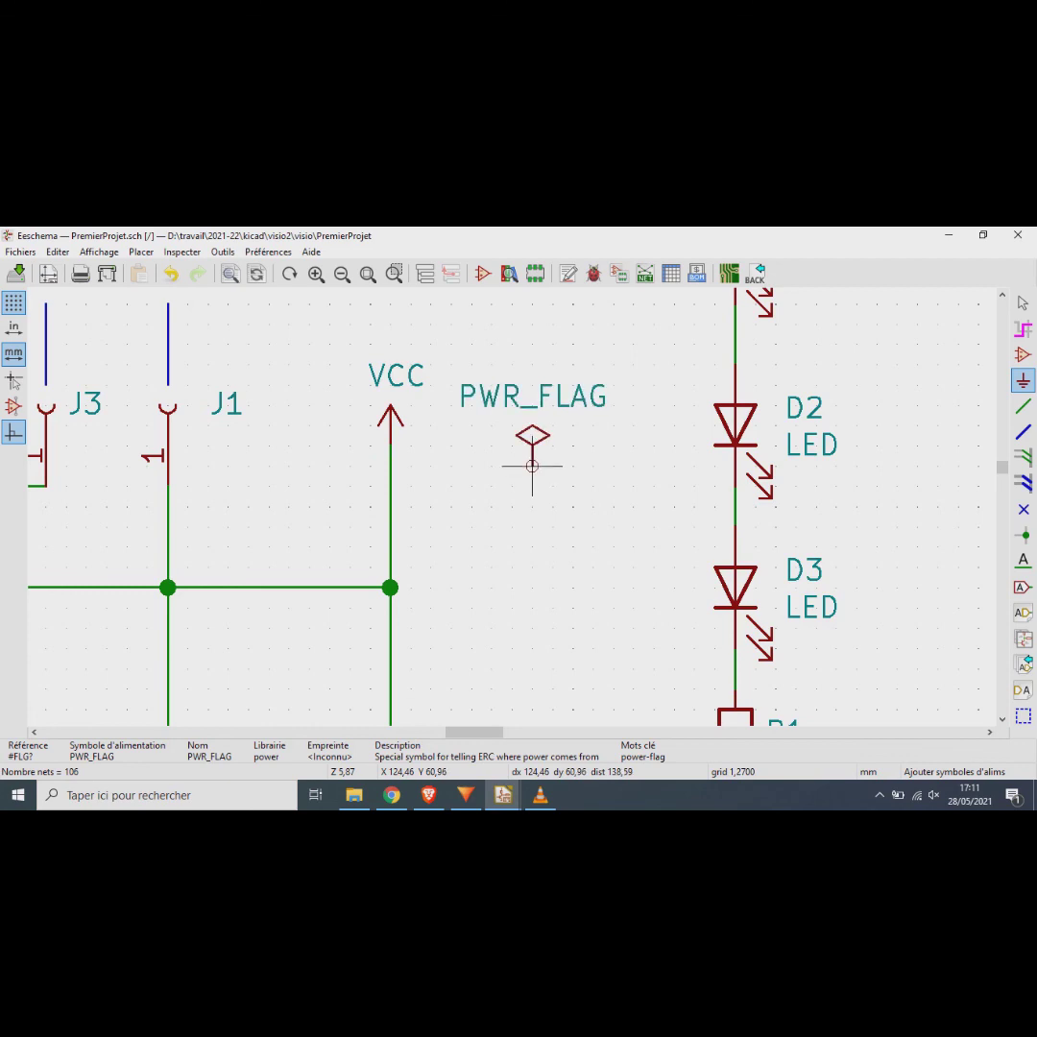
{"action": "left_click", "coordinate": [532, 466]}
Step: Wire the PWR_FLAG symbol horizontally to the vertical VCC line above U1
{"action": "left_click", "coordinate": [1023, 406]}
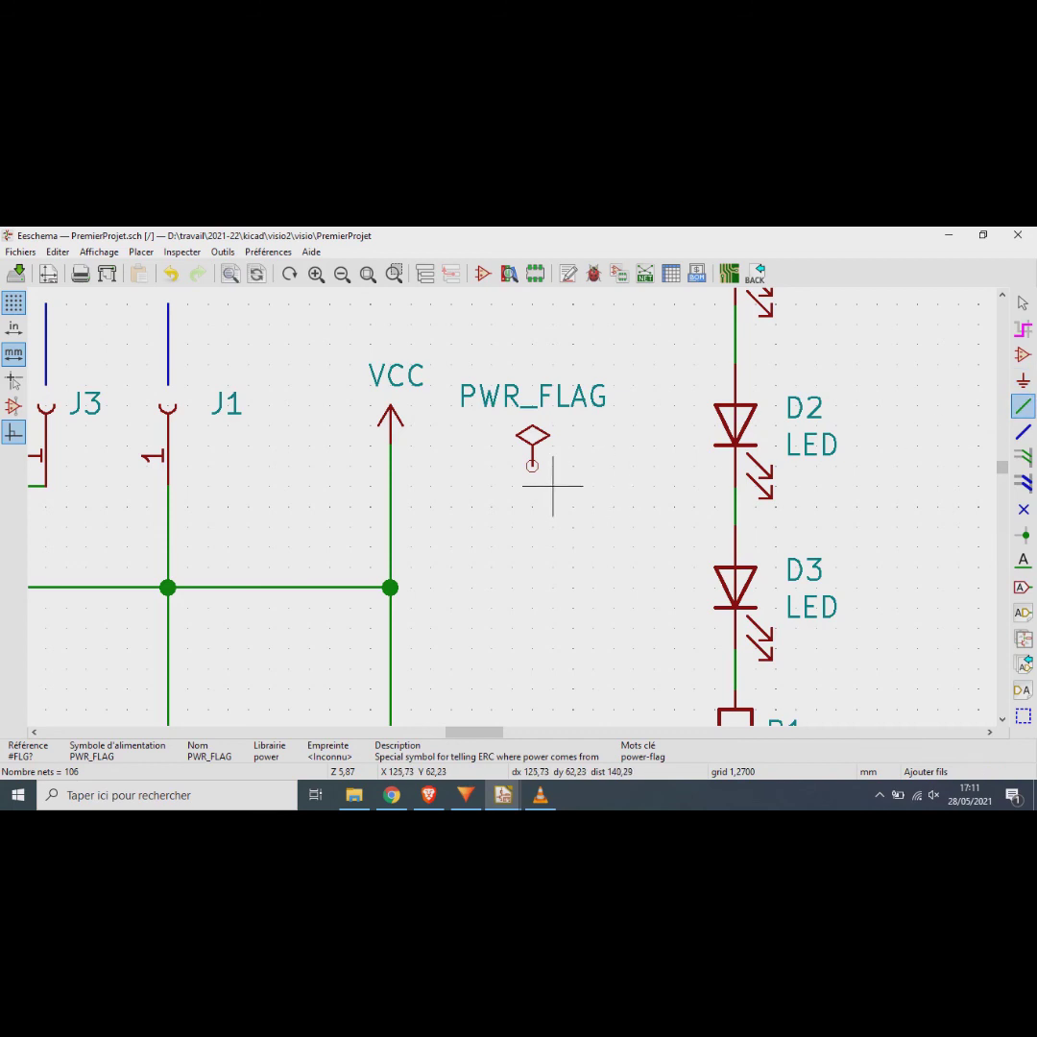
{"action": "left_click", "coordinate": [533, 466]}
{"action": "left_click", "coordinate": [390, 466]}
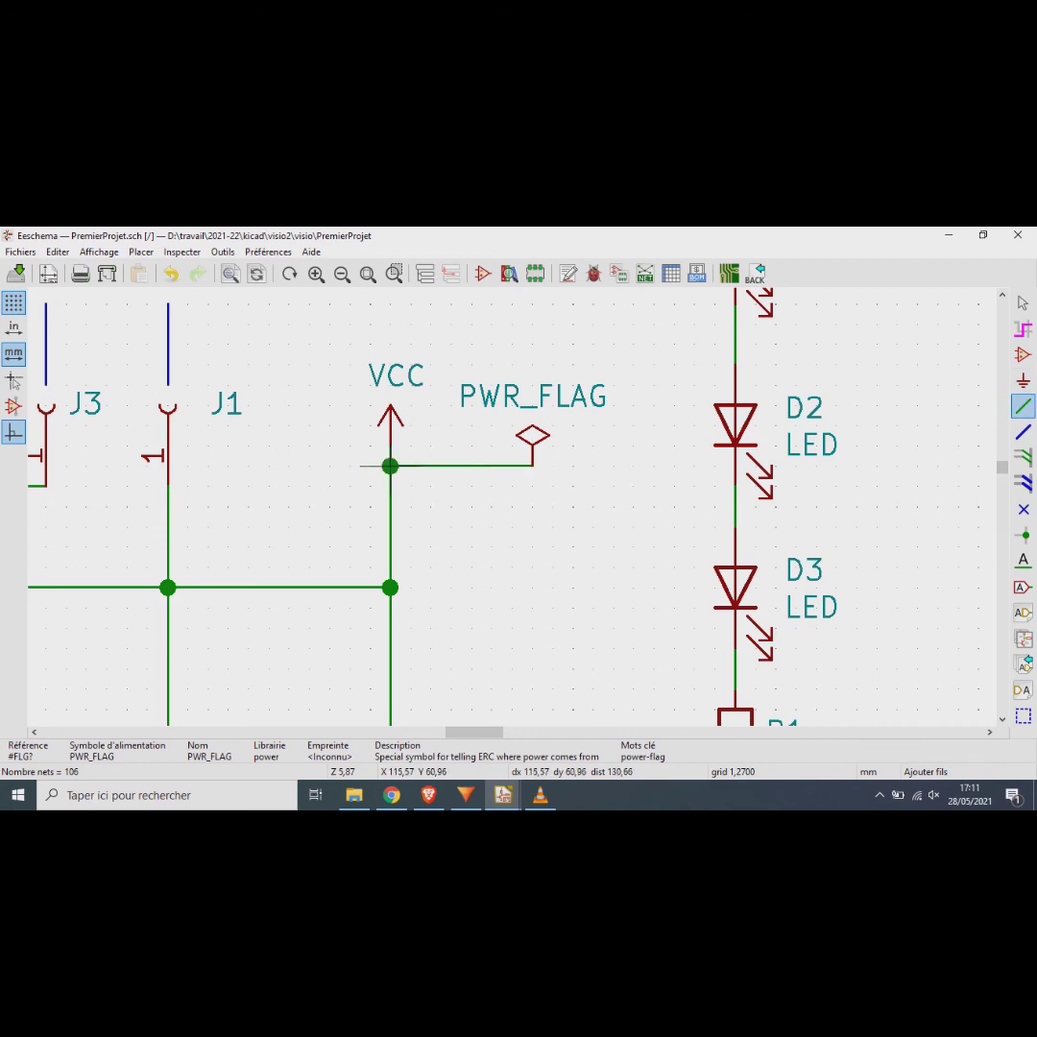
{"action": "key", "text": "Escape"}
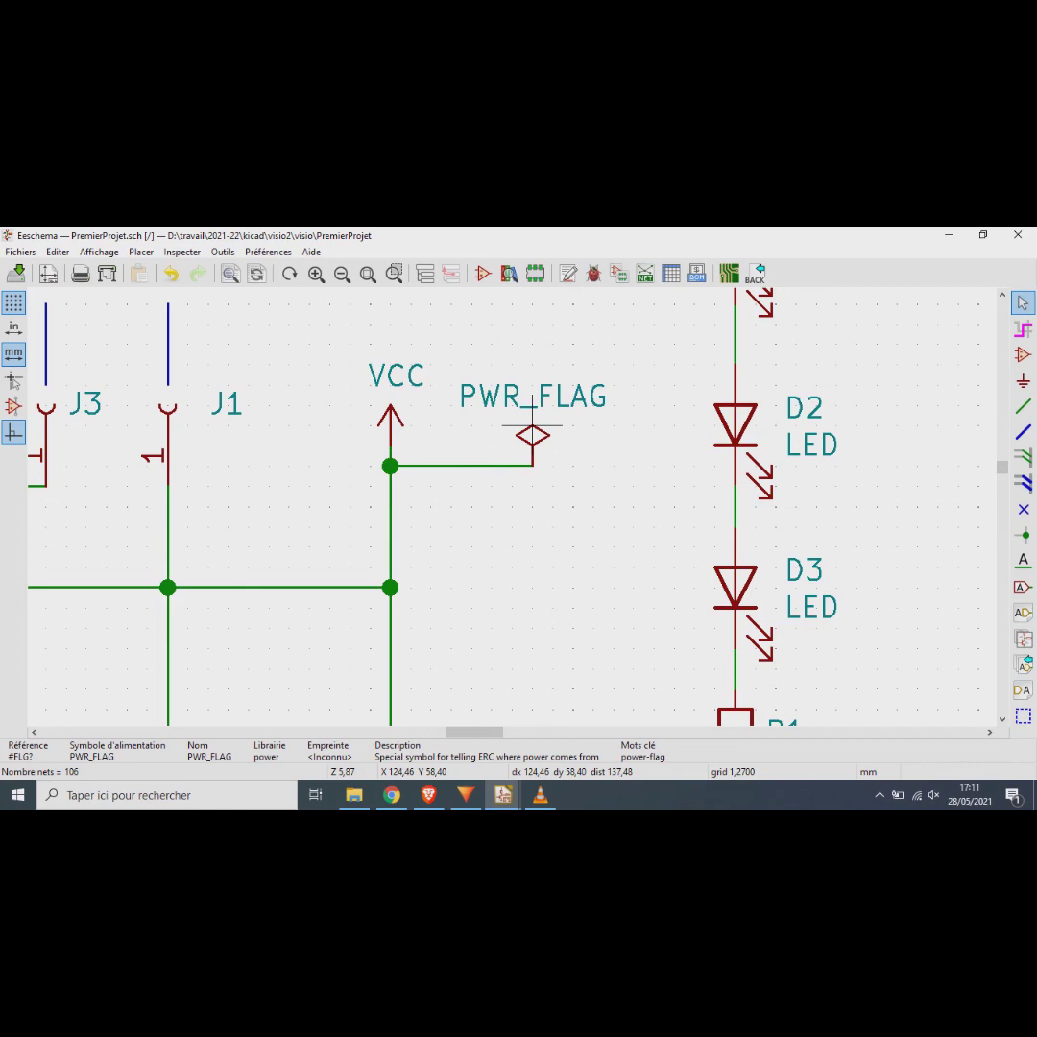
Step: Duplicate the PWR_FLAG symbol and place the copy to the right of the wire between U1's GND pin and GNDD
{"action": "key", "text": "ctrl+d"}
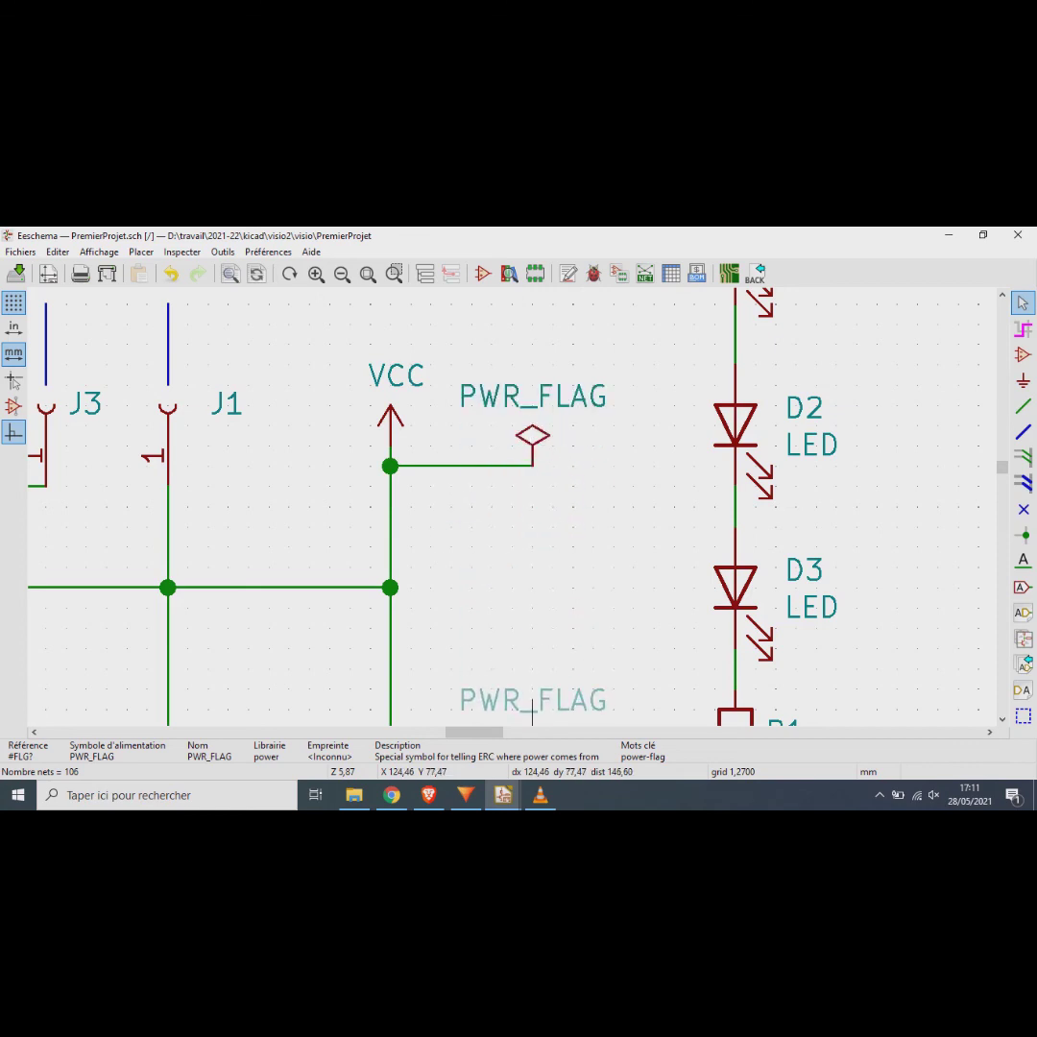
{"action": "scroll", "coordinate": [532, 711], "scroll_direction": "down", "scroll_amount": 5}
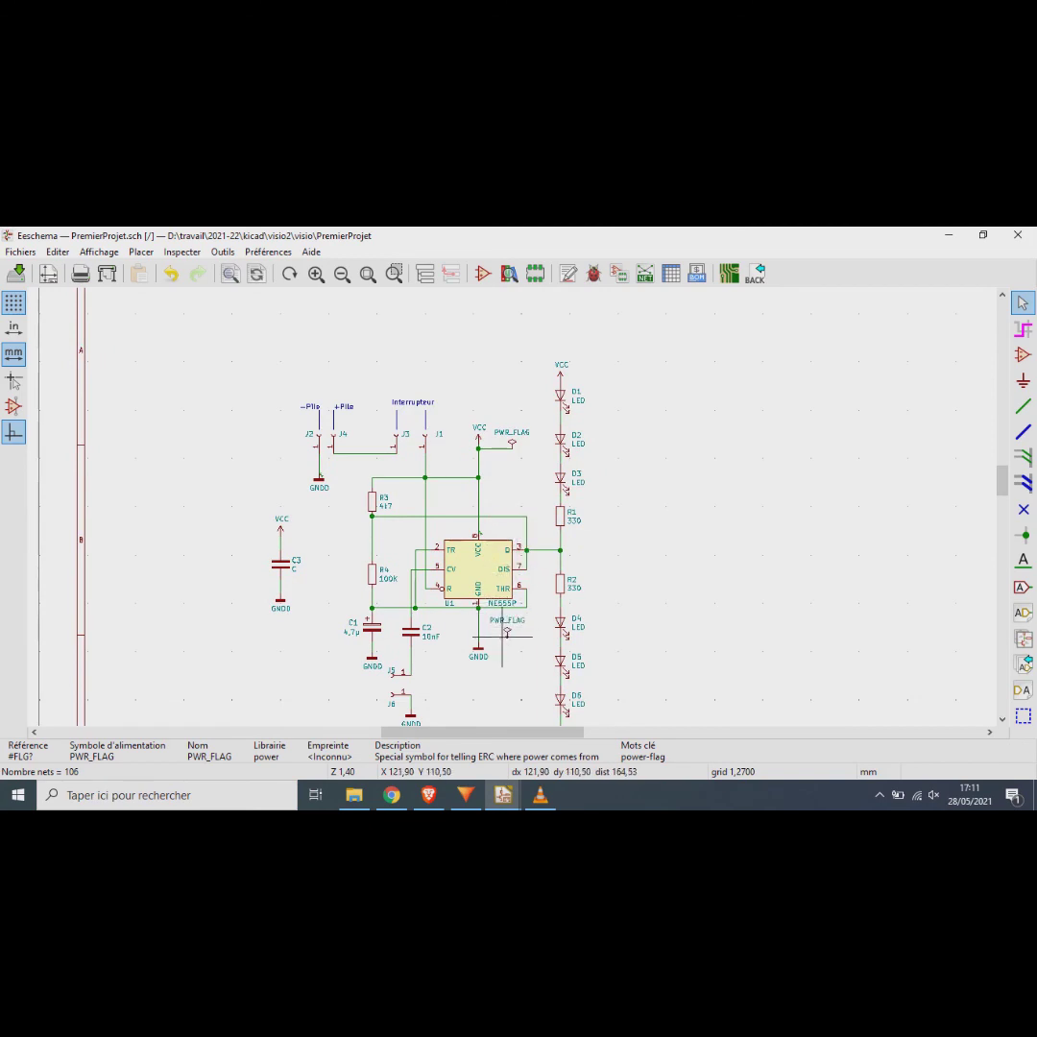
{"action": "scroll", "coordinate": [502, 637], "scroll_direction": "up", "scroll_amount": 1}
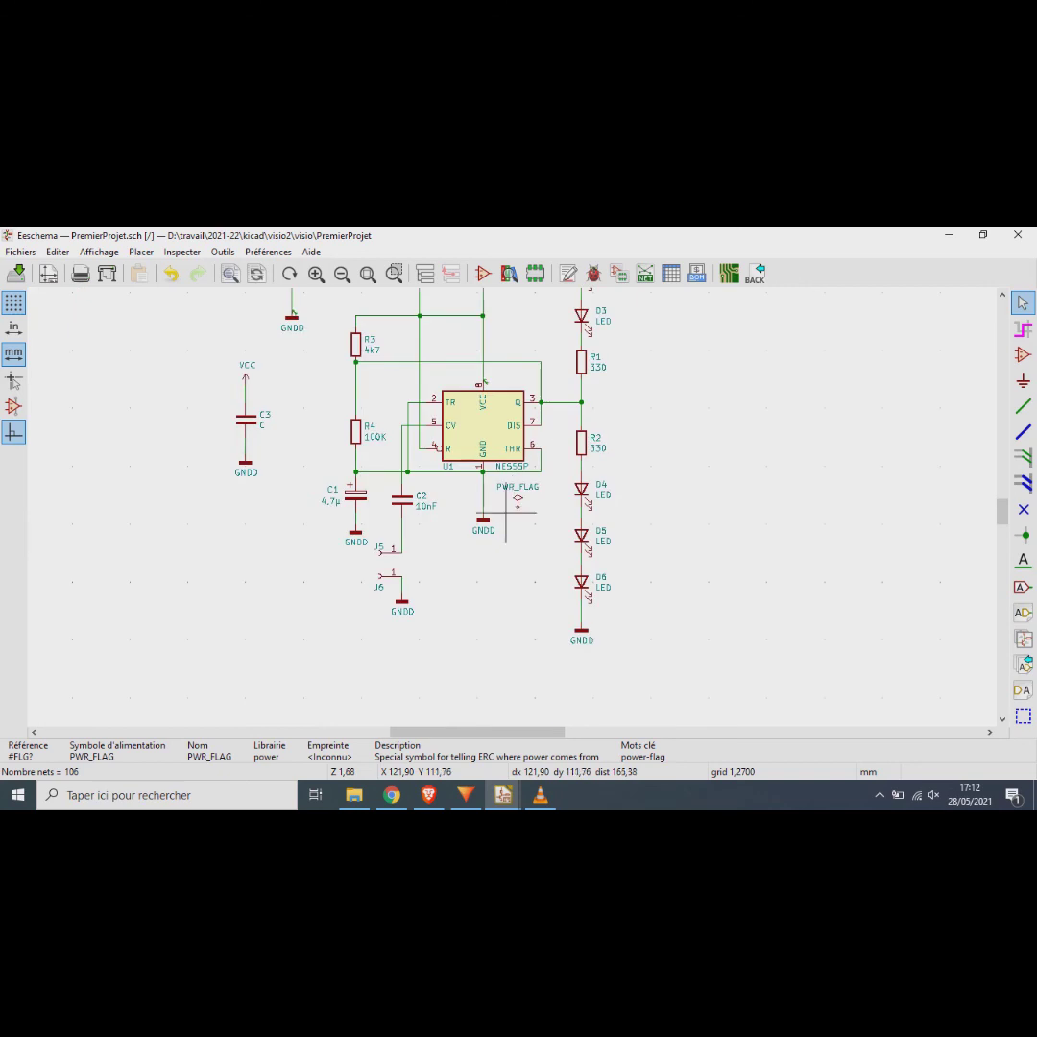
{"action": "scroll", "coordinate": [517, 500], "scroll_direction": "up", "scroll_amount": 5}
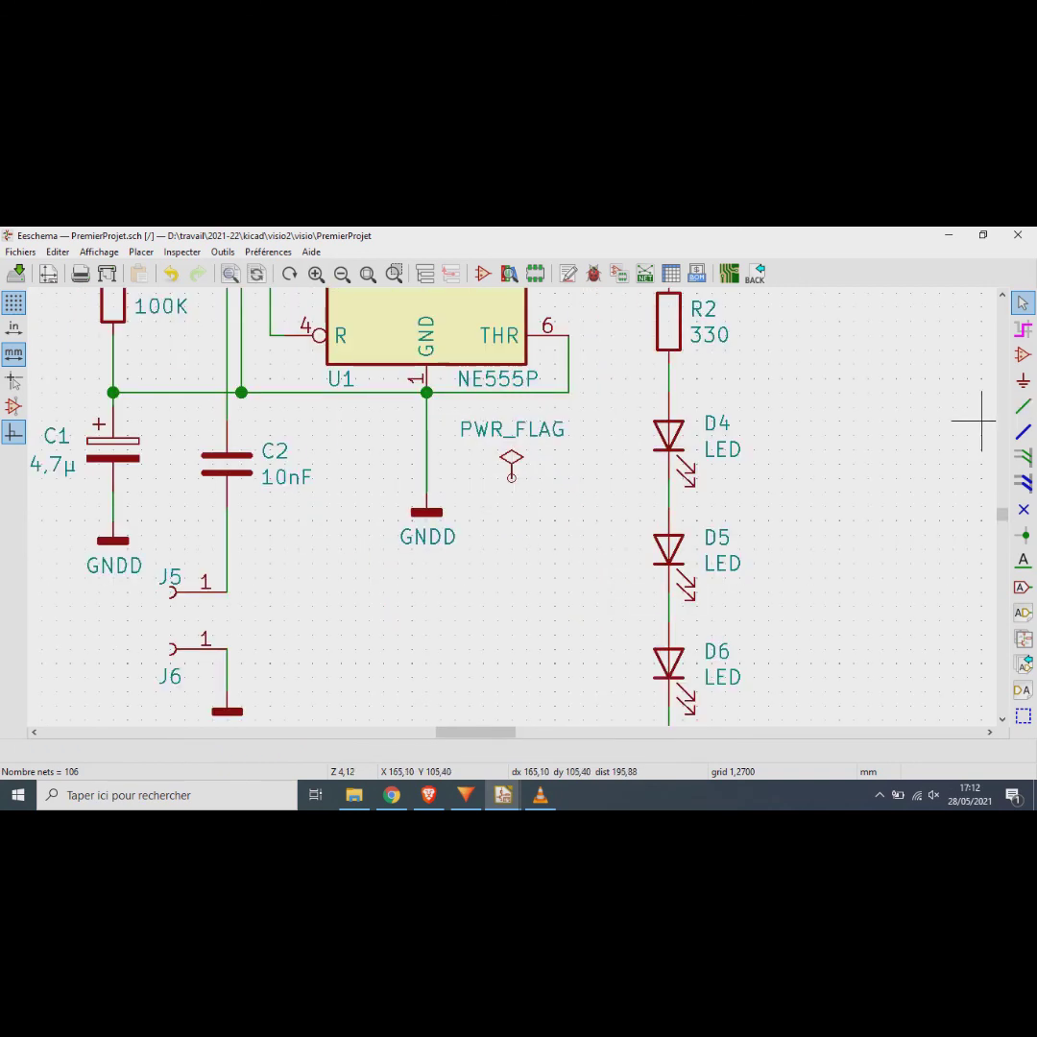
Step: Wire the lower PWR_FLAG symbol horizontally to the vertical line between U1's GND pin and the GNDD symbol
{"action": "left_click", "coordinate": [1022, 407]}
{"action": "left_click", "coordinate": [512, 478]}
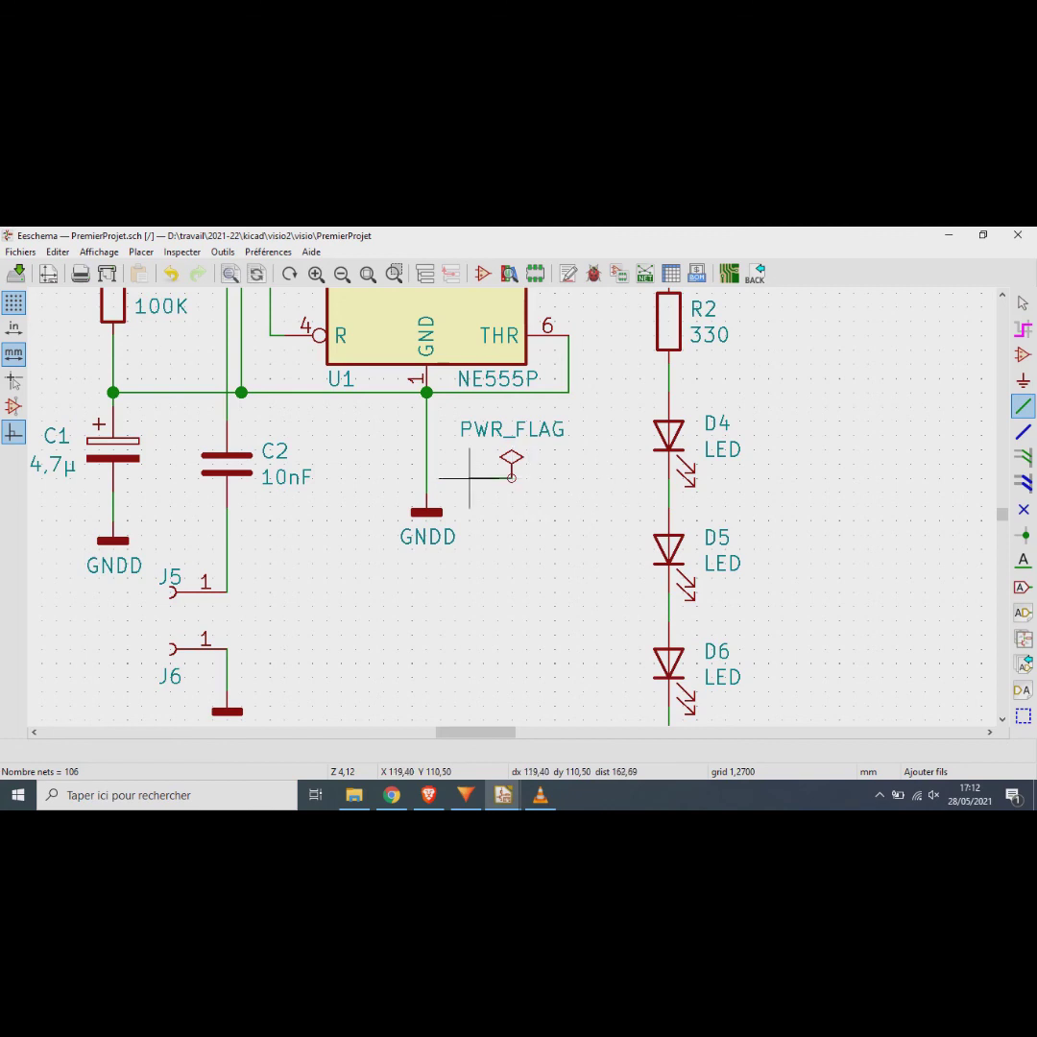
{"action": "left_click", "coordinate": [427, 477]}
Step: Run the electrical rules check again on the whole schematic, examine the report alongside the circuit, and close the check
{"action": "scroll", "coordinate": [483, 478], "scroll_direction": "down", "scroll_amount": 5}
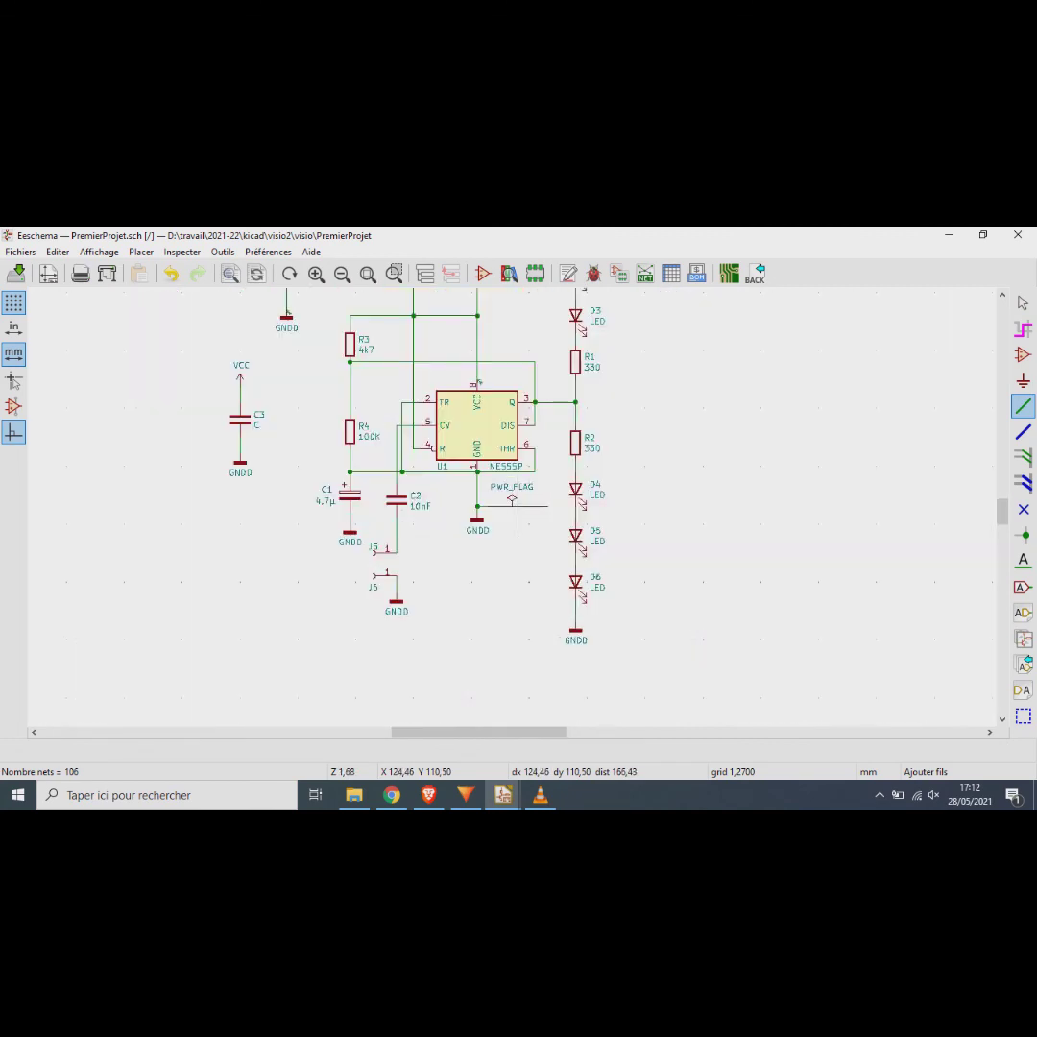
{"action": "scroll", "coordinate": [530, 475], "scroll_direction": "up", "scroll_amount": 1}
{"action": "scroll", "coordinate": [530, 410], "scroll_direction": "up", "scroll_amount": 1}
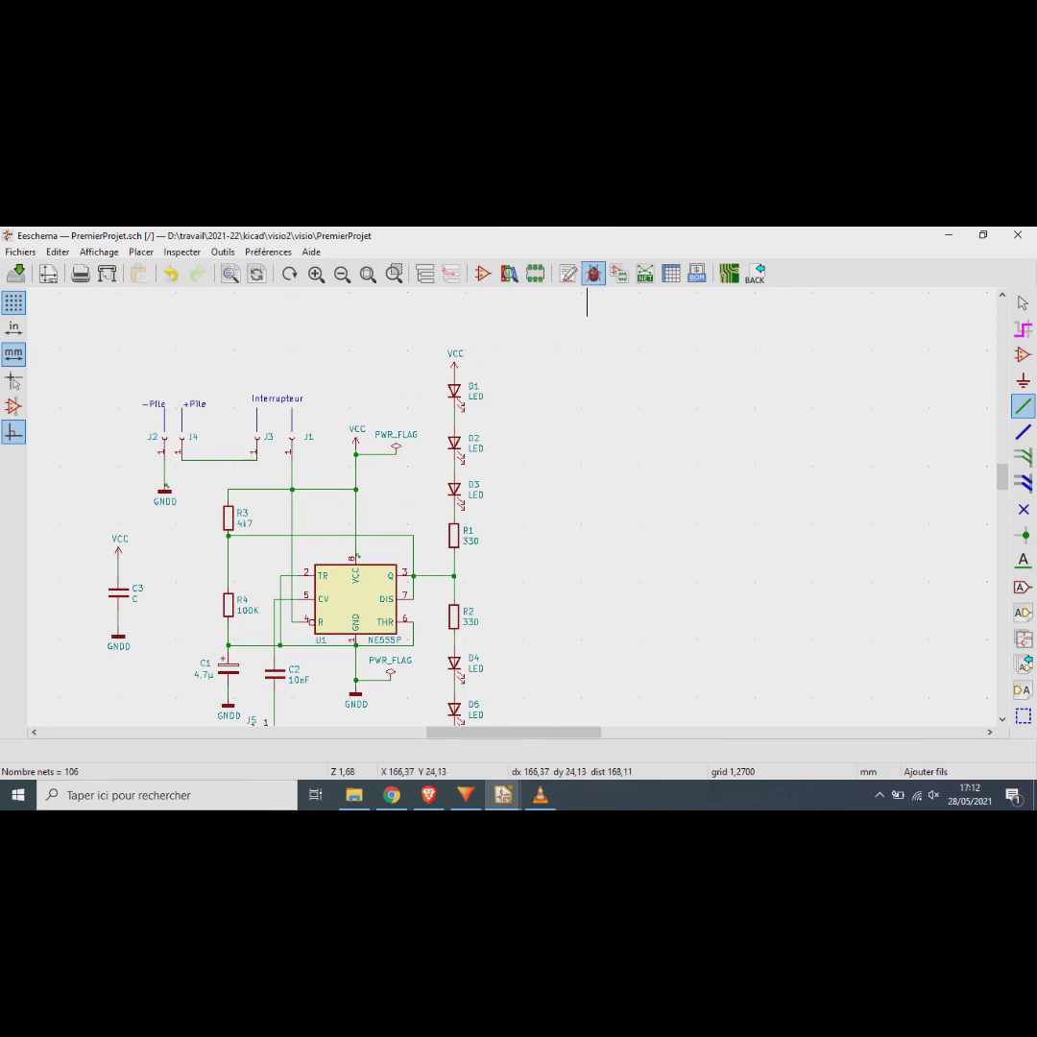
{"action": "left_click", "coordinate": [593, 274]}
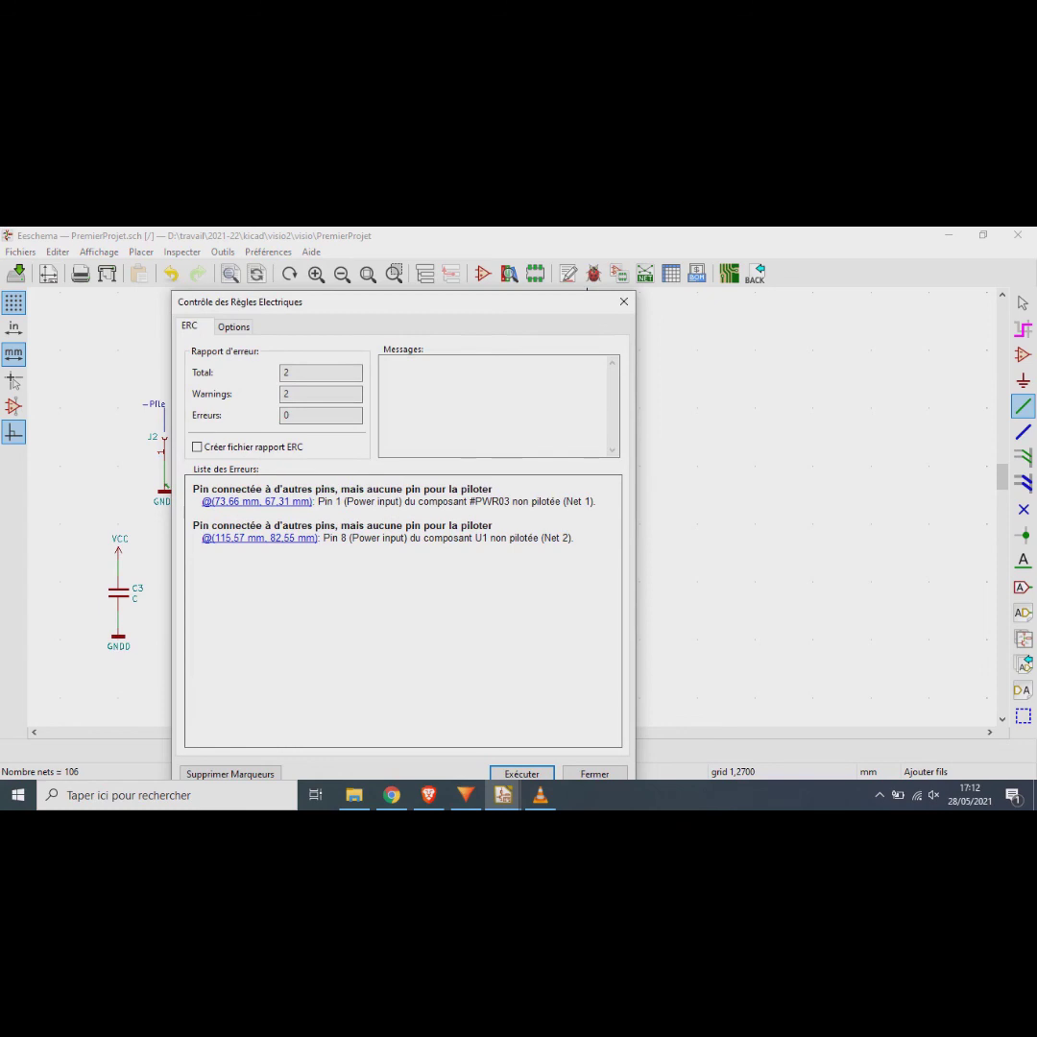
{"action": "left_click_drag", "start_coordinate": [403, 302], "coordinate": [422, 262]}
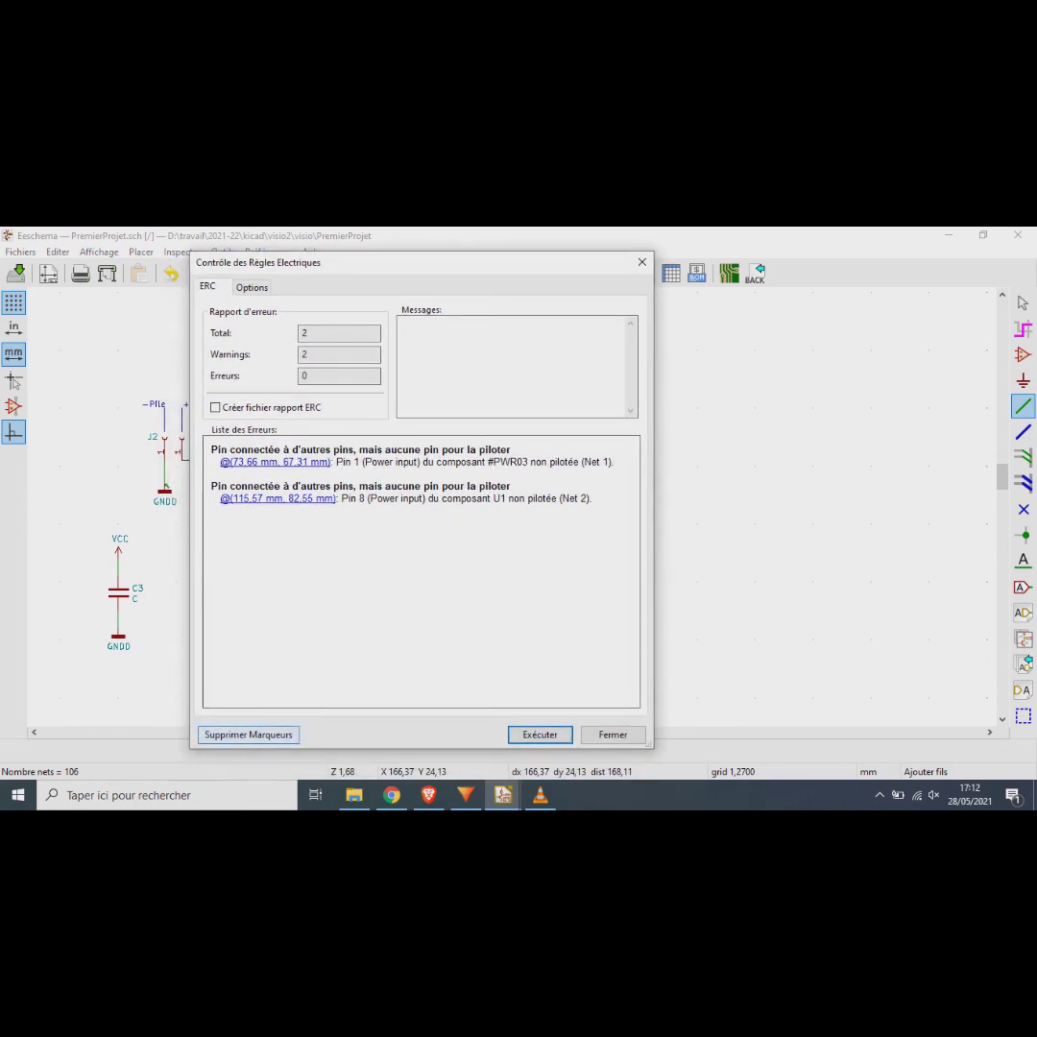
{"action": "left_click", "coordinate": [540, 734]}
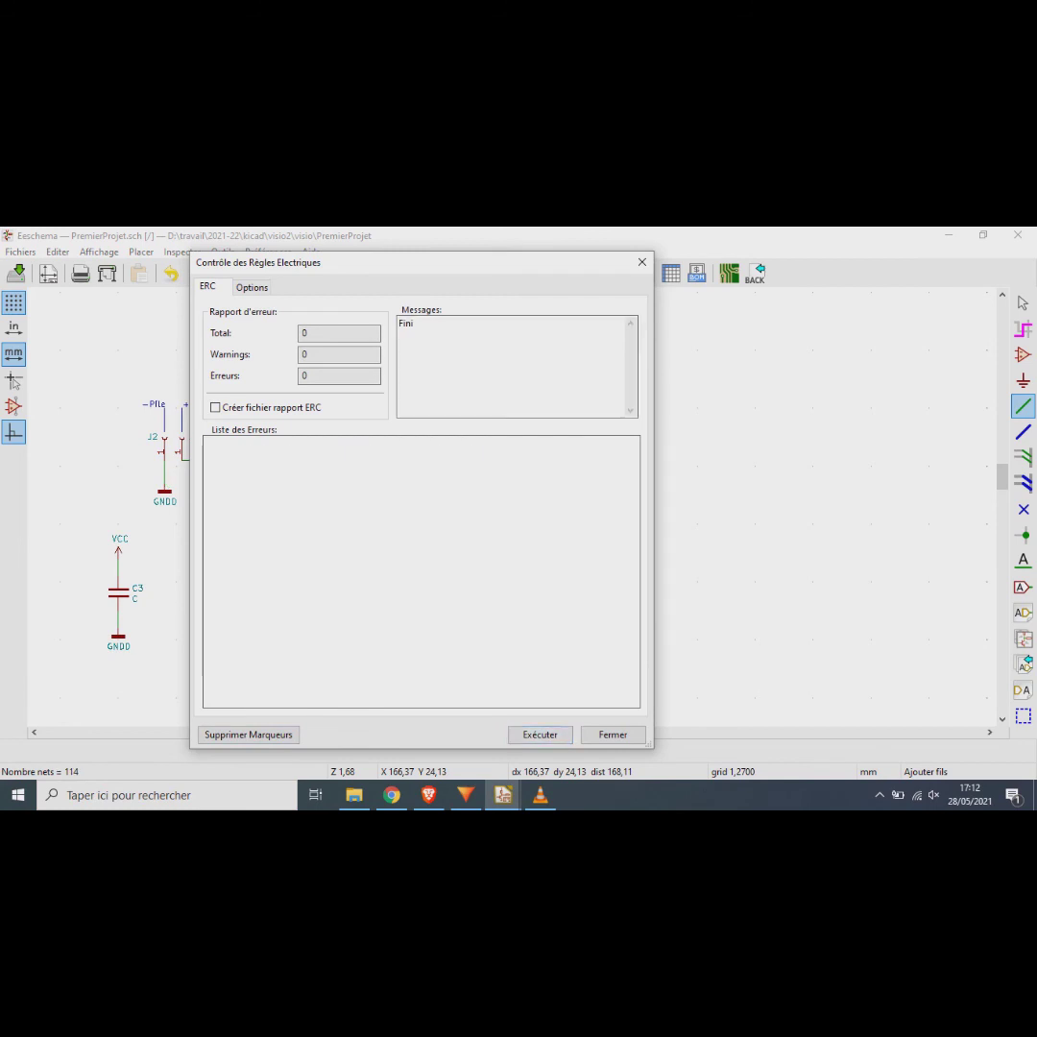
{"action": "left_click_drag", "start_coordinate": [403, 262], "coordinate": [692, 272]}
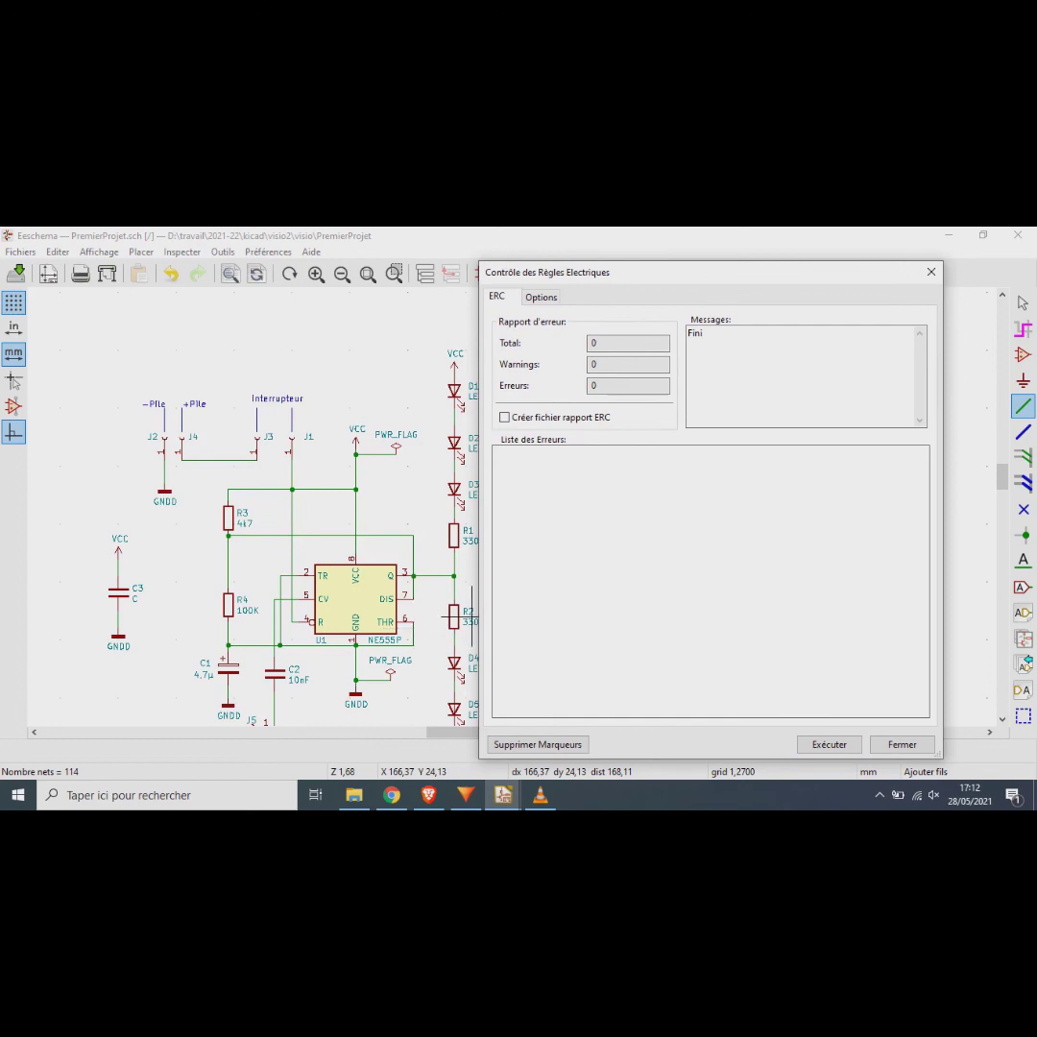
{"action": "left_click", "coordinate": [902, 744]}
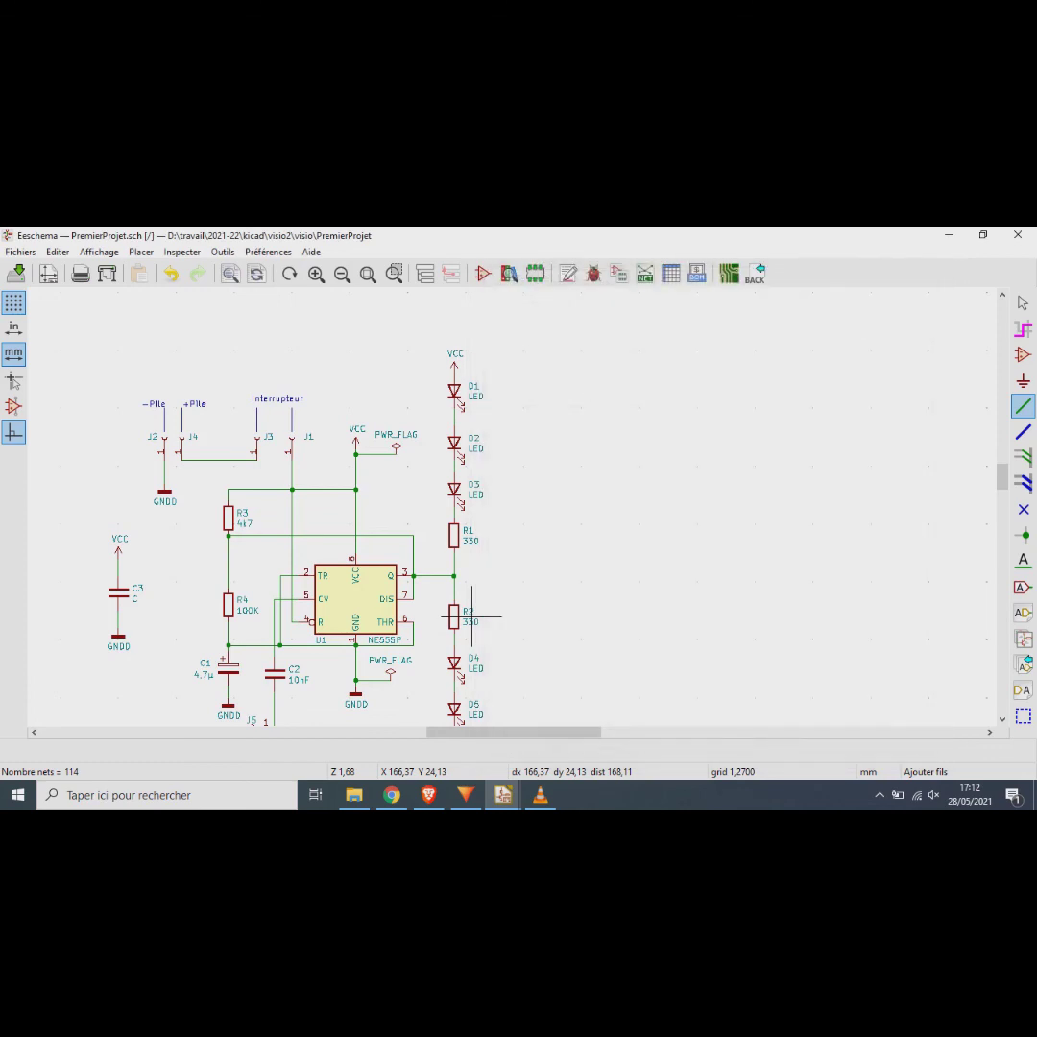